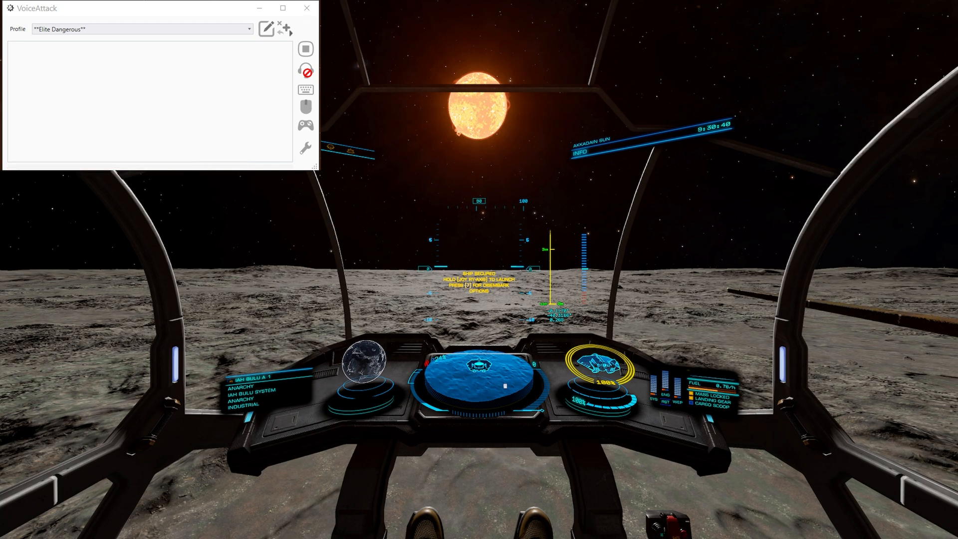
pyautogui.press('Up')
pyautogui.press('Down')
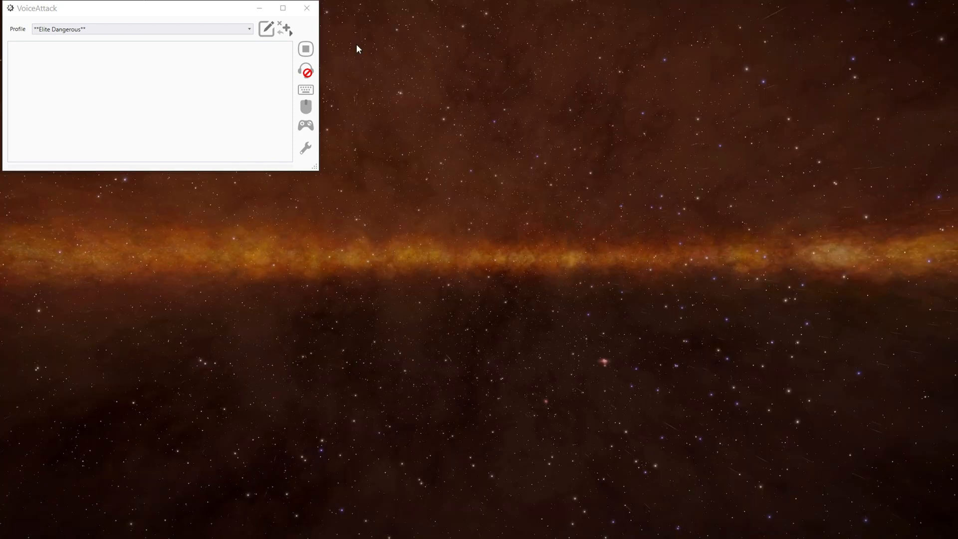
# Step: Create a new command in the Elite Dangerous profile with the spoken phrase "Balance Power"
pyautogui.click(266, 28)
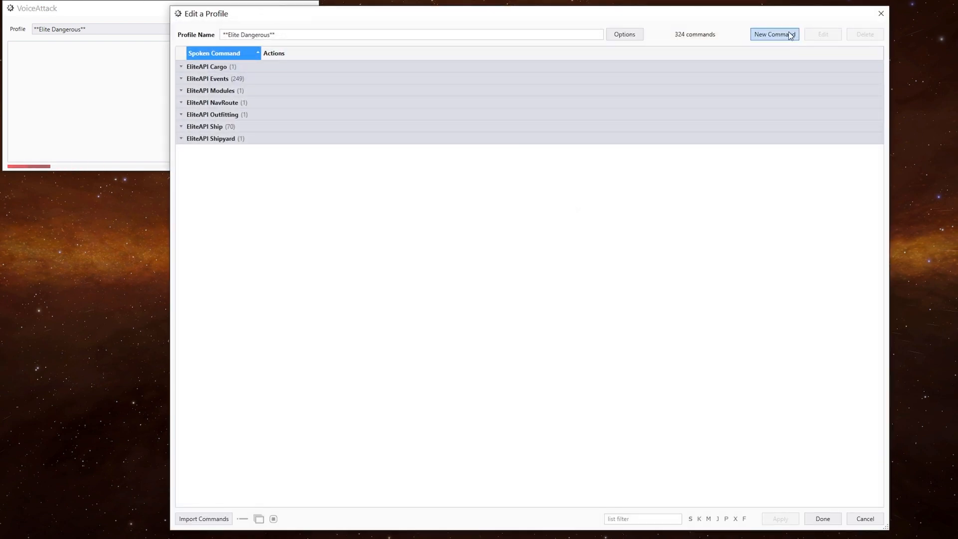
pyautogui.click(779, 36)
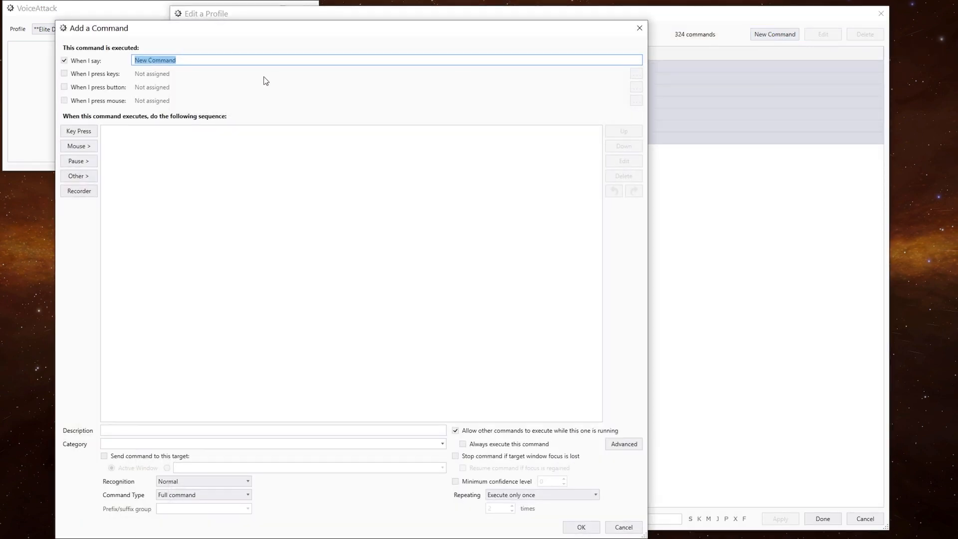
pyautogui.press('BackSpace')
pyautogui.write('Balance Power')
# Step: Copy the spoken phrase into the command's description and set its category to "Power Commands"
pyautogui.hotkey('ctrl', 'a')
pyautogui.hotkey('ctrl', 'c')
pyautogui.click(151, 432)
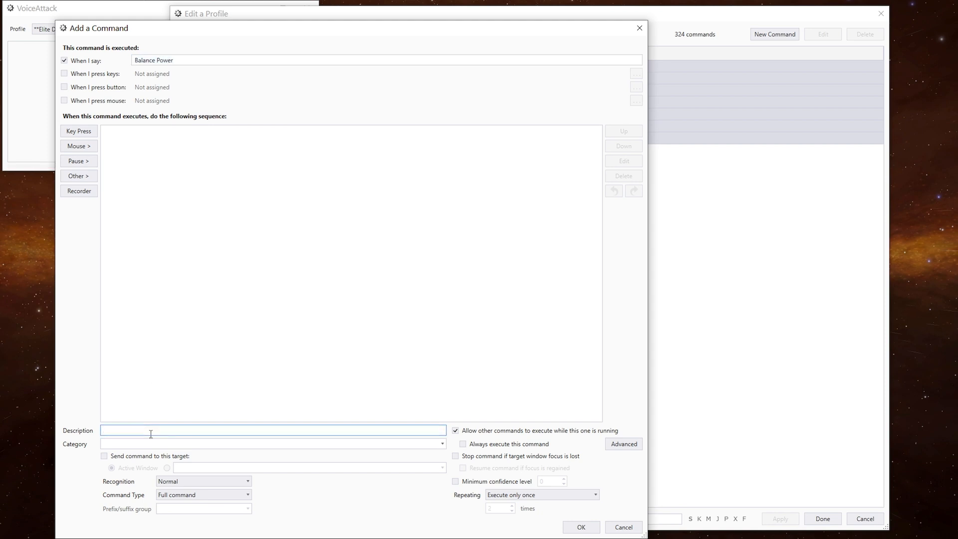
pyautogui.hotkey('ctrl', 'v')
pyautogui.click(148, 443)
pyautogui.write('Po')
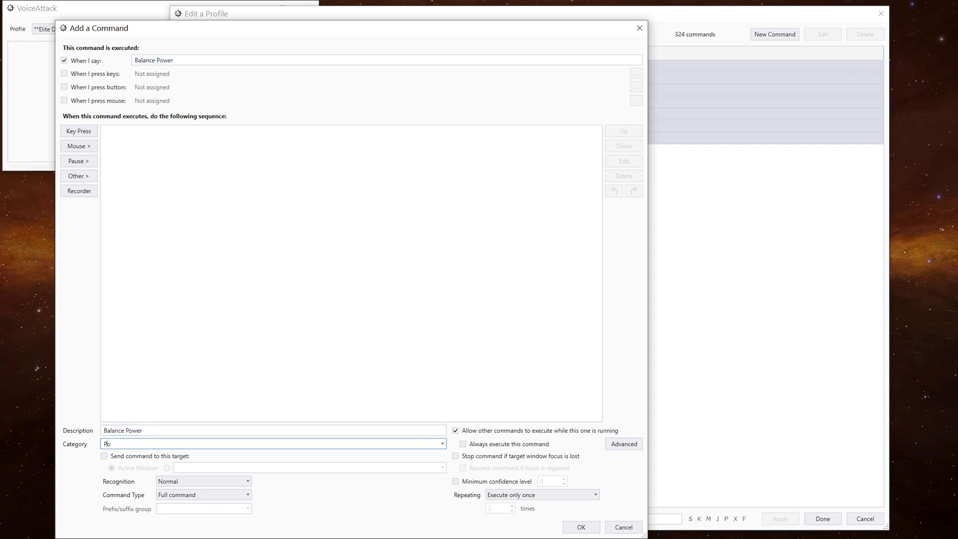
pyautogui.write('wer Commands')
# Step: Switch to Notepad++ and copy the variable name EliteAPI.ResetPowerDistribution, without braces or type prefix, from Bindings.txt
pyautogui.hotkey('alt', 'Tab')
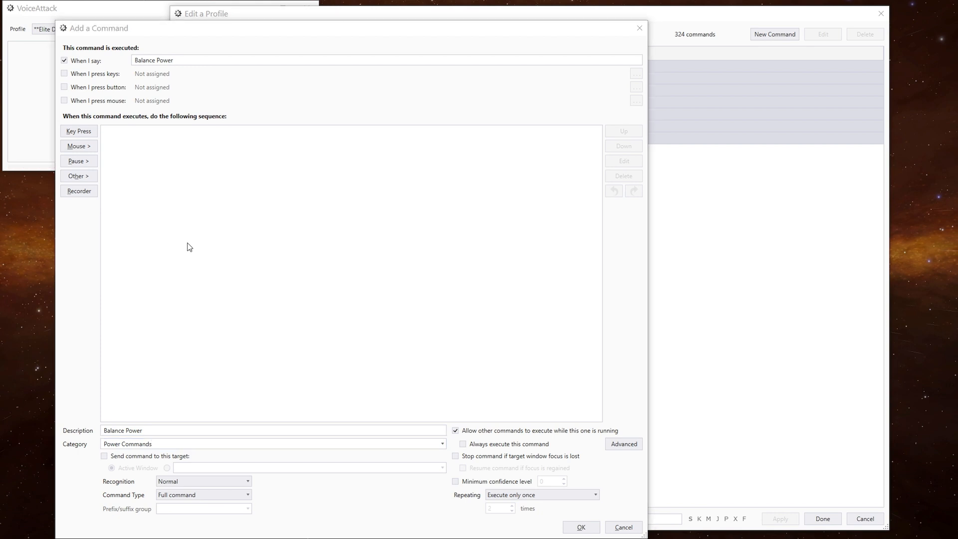
pyautogui.hotkey('alt', 'Tab')
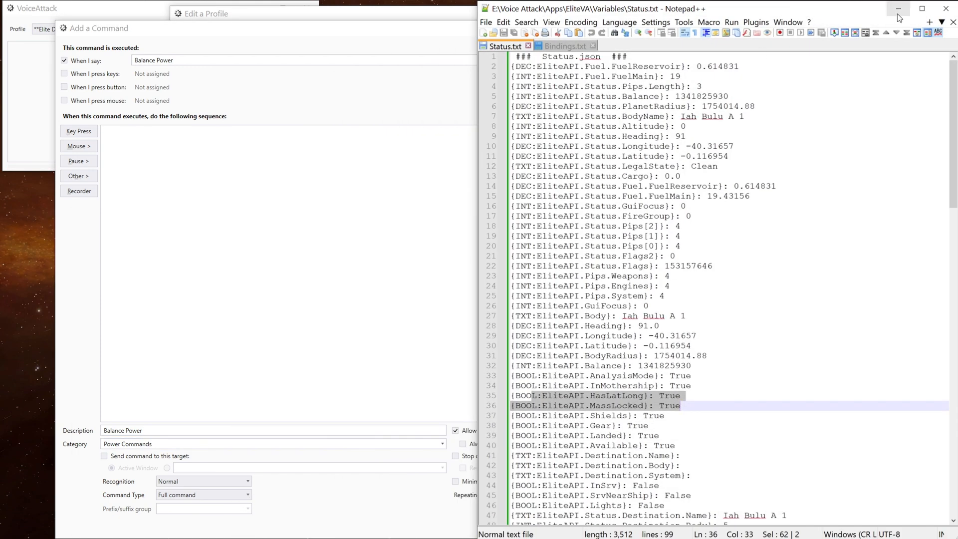
pyautogui.click(567, 45)
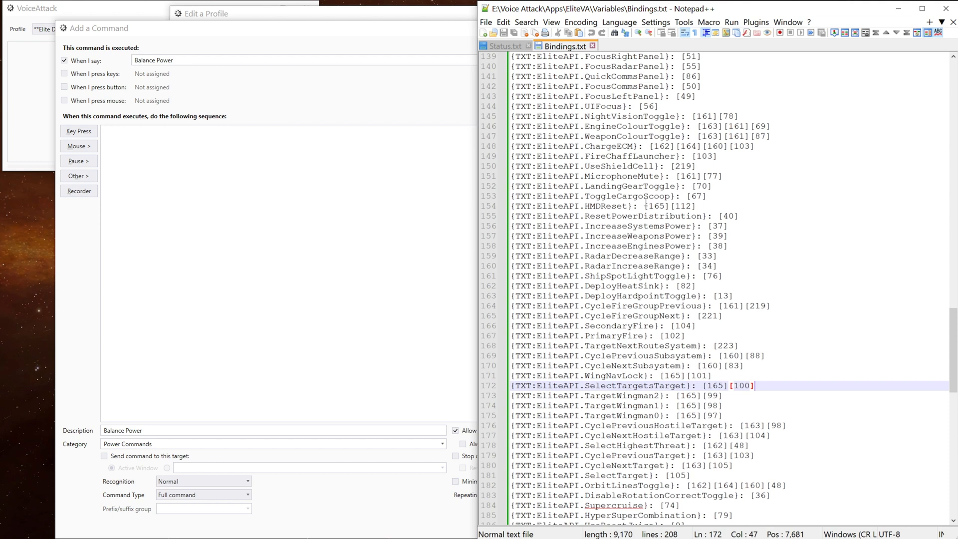
pyautogui.click(619, 216)
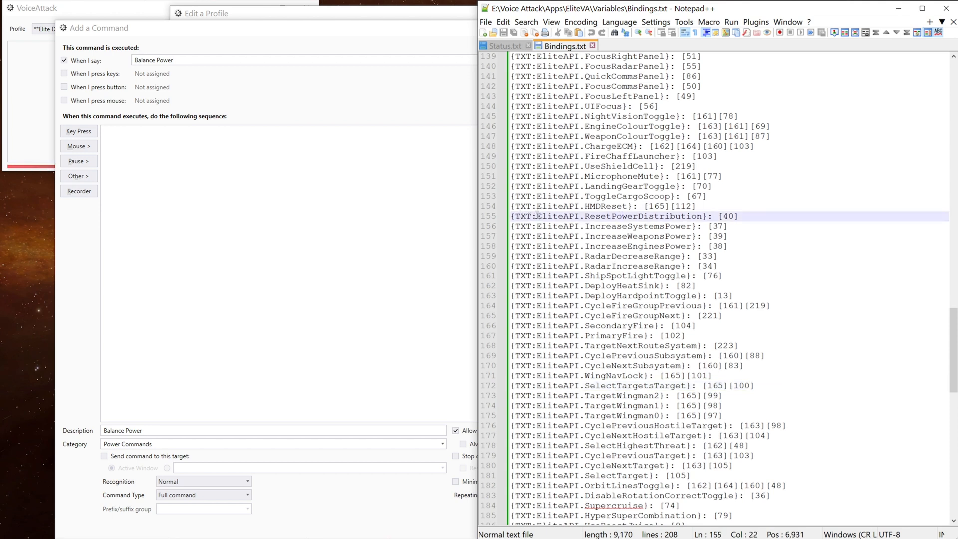
pyautogui.moveTo(537, 216); pyautogui.dragTo(704, 217)
pyautogui.hotkey('ctrl', 'c')
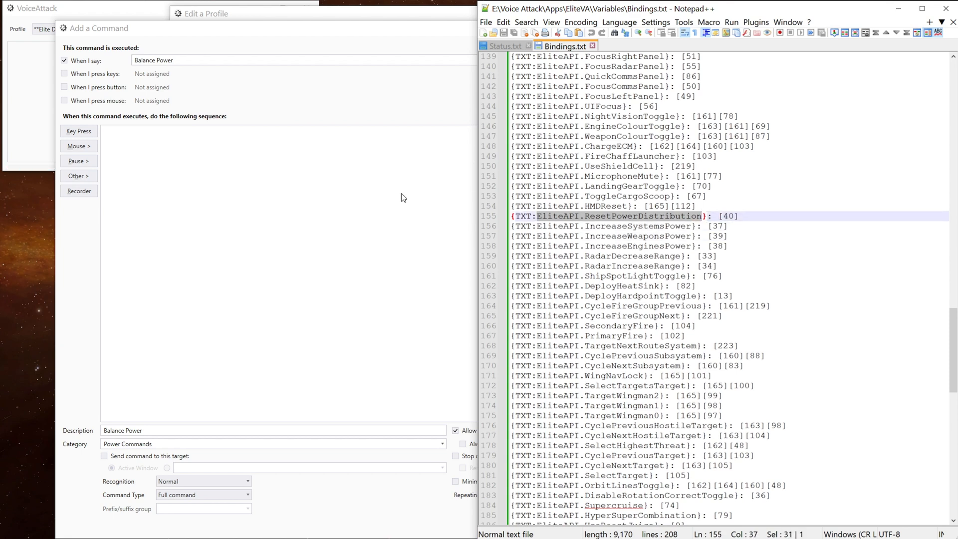
# Step: Back in VoiceAttack, add a variable keypress using EliteAPI.ResetPowerDistribution to the Balance Power command, and save the command and profile
pyautogui.click(183, 193)
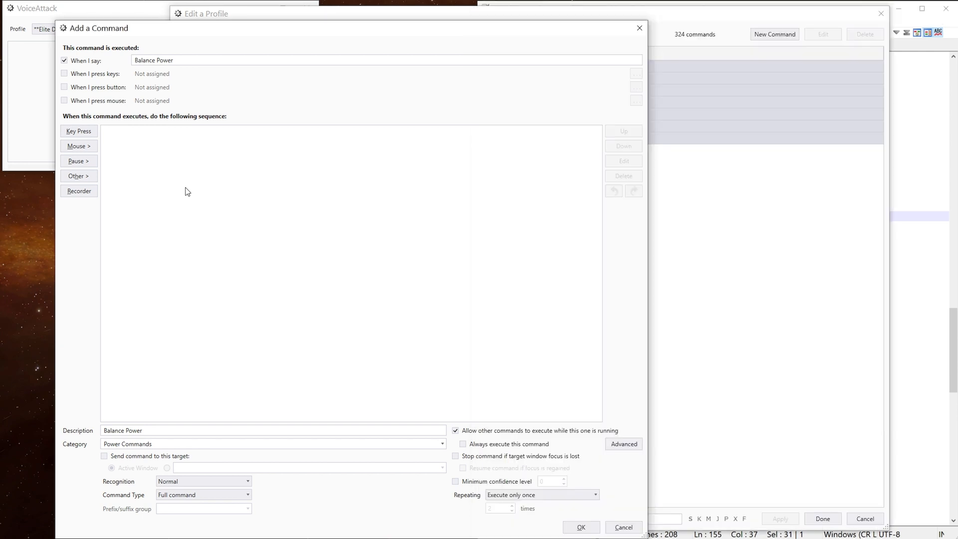
pyautogui.click(89, 135)
pyautogui.click(325, 312)
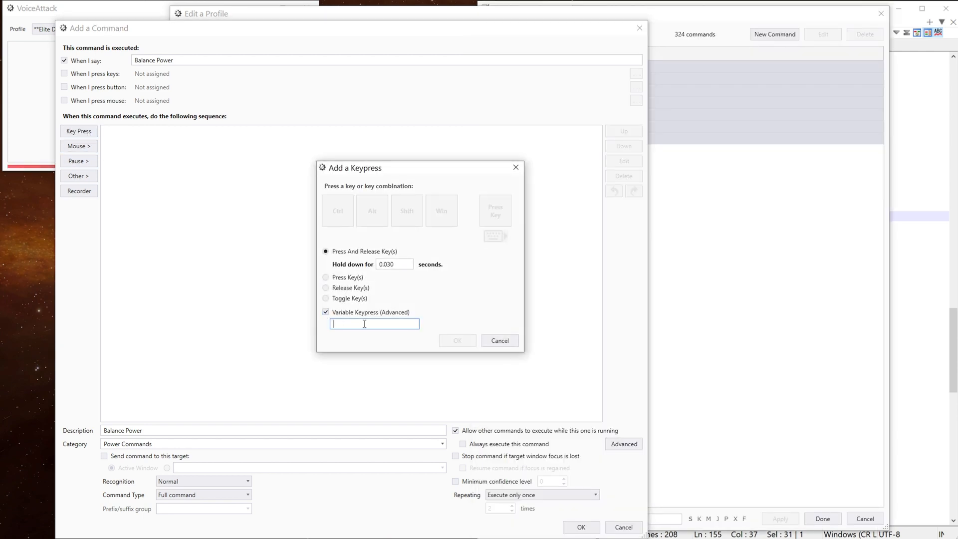
pyautogui.hotkey('ctrl', 'v')
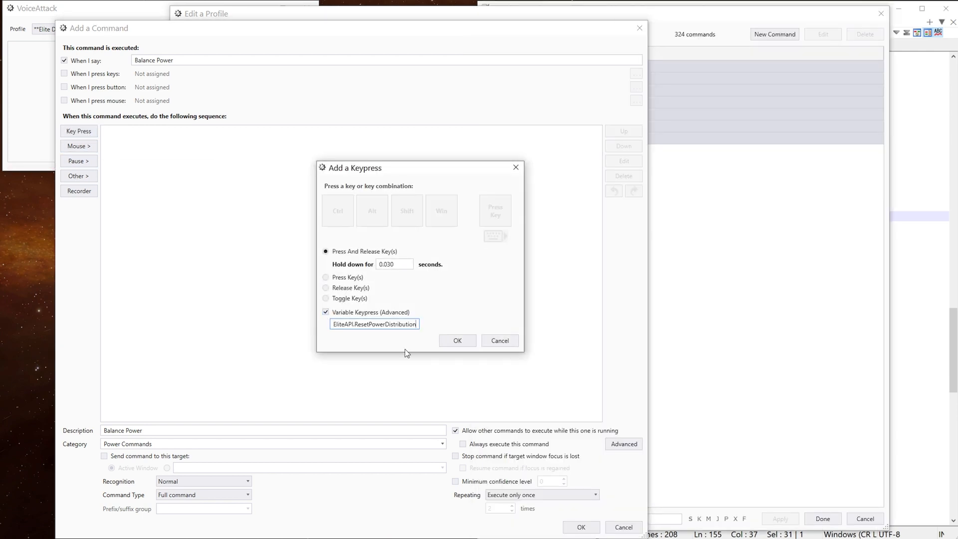
pyautogui.click(457, 340)
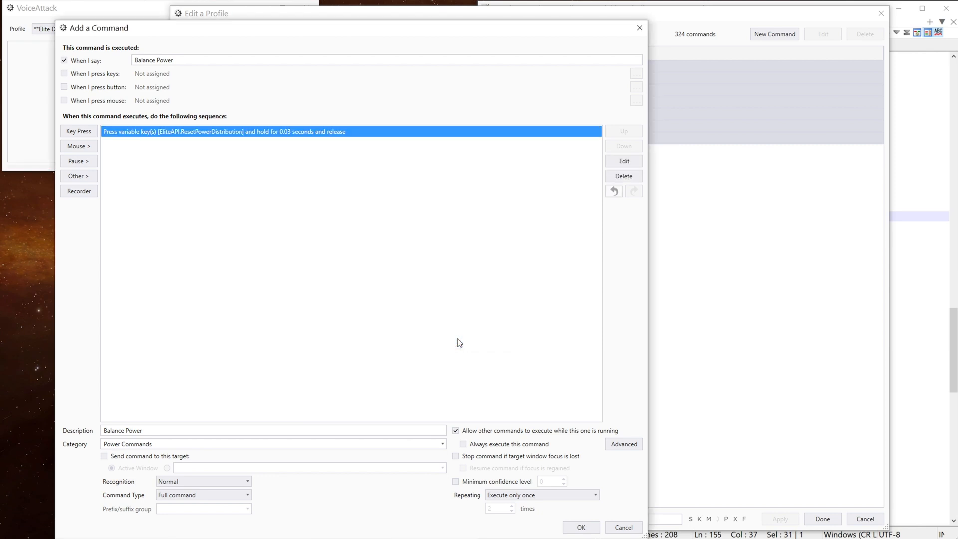
pyautogui.click(582, 528)
pyautogui.click(823, 519)
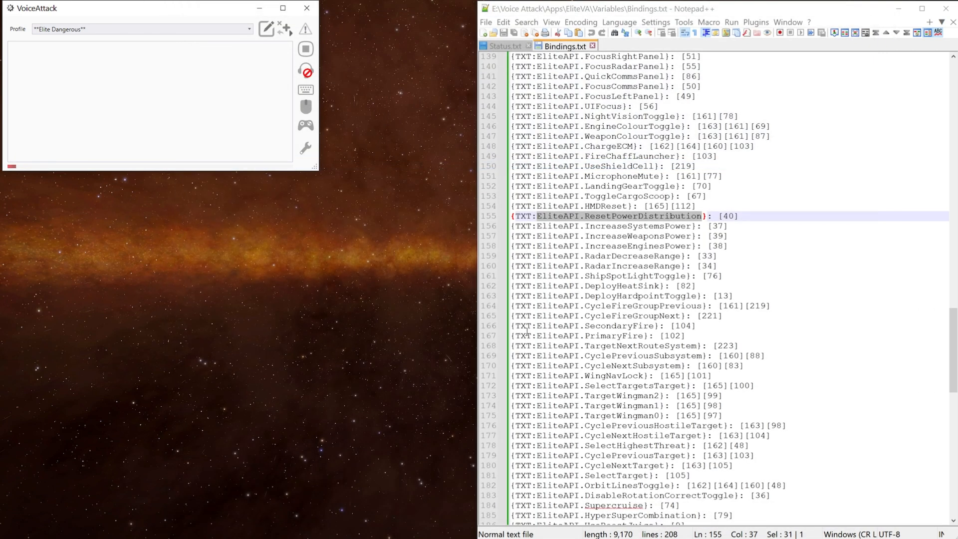
# Step: Return to the game, resume VoiceAttack's listening and clear its log
pyautogui.click(429, 110)
pyautogui.hotkey('alt', 'Tab')
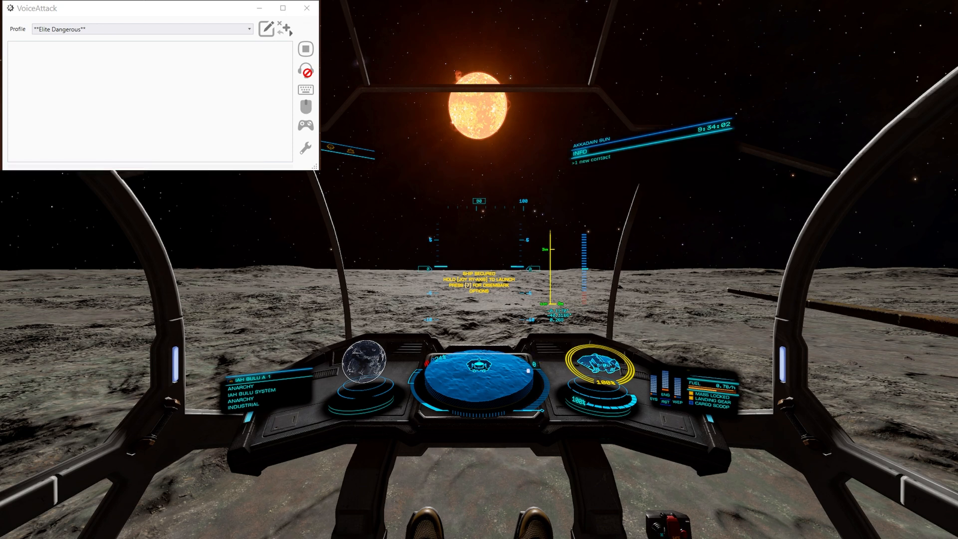
pyautogui.click(306, 71)
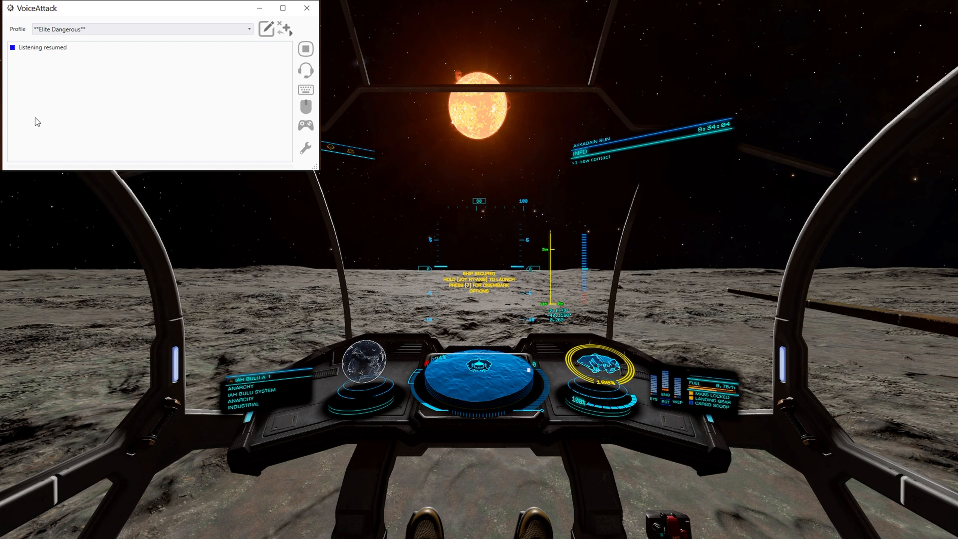
pyautogui.rightClick(69, 49)
pyautogui.click(84, 85)
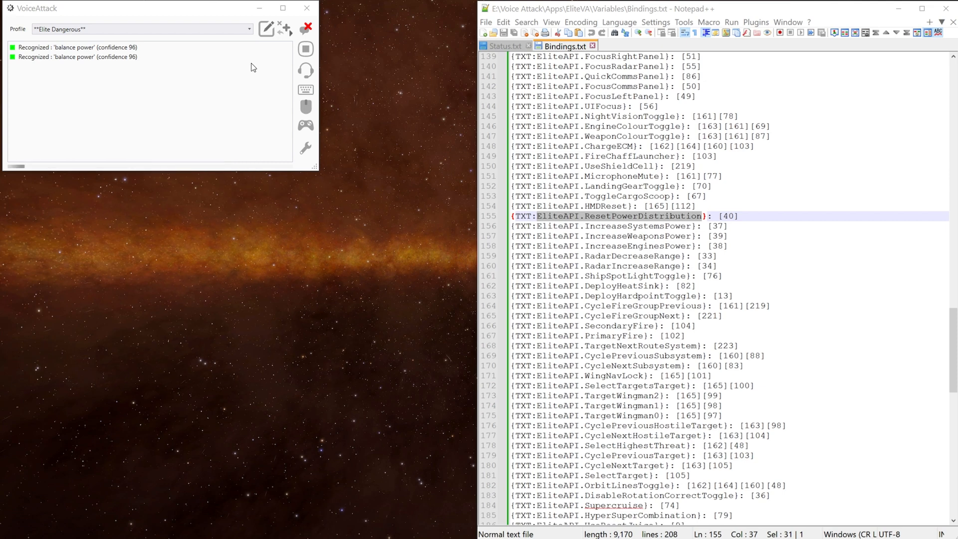
# Step: Open the Balance Power command of the Elite Dangerous profile for editing
pyautogui.keyDown('ctrl'); pyautogui.click(266, 31); pyautogui.keyUp('ctrl')
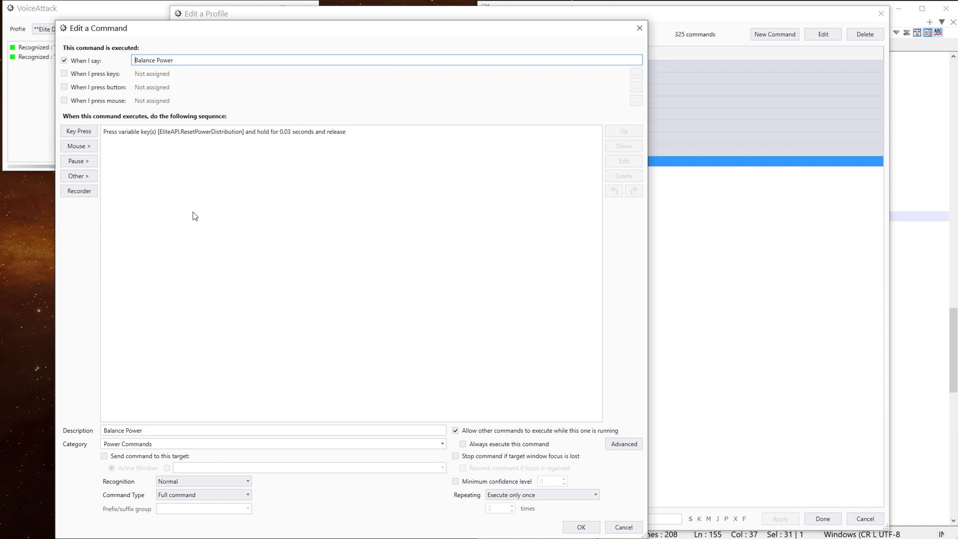
pyautogui.click(892, 357)
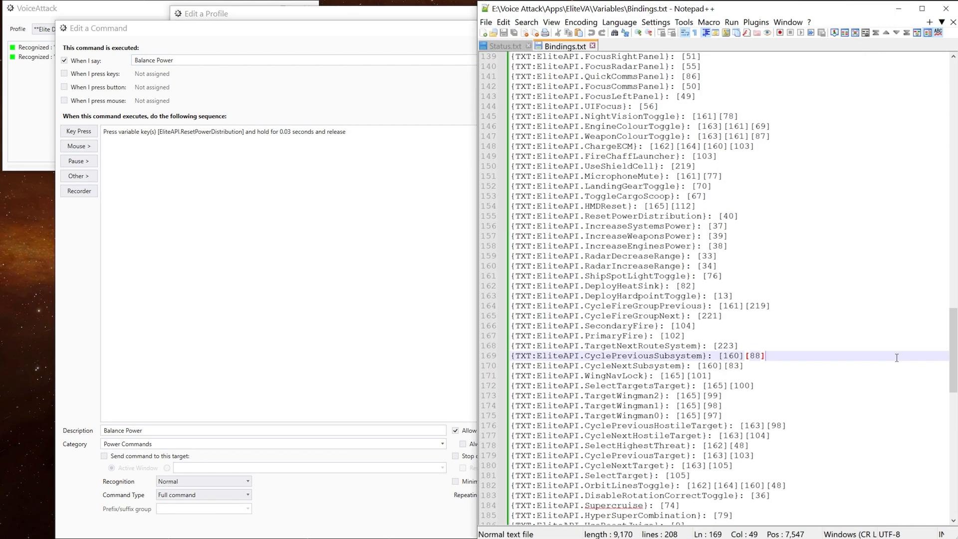
pyautogui.click(243, 135)
pyautogui.click(327, 207)
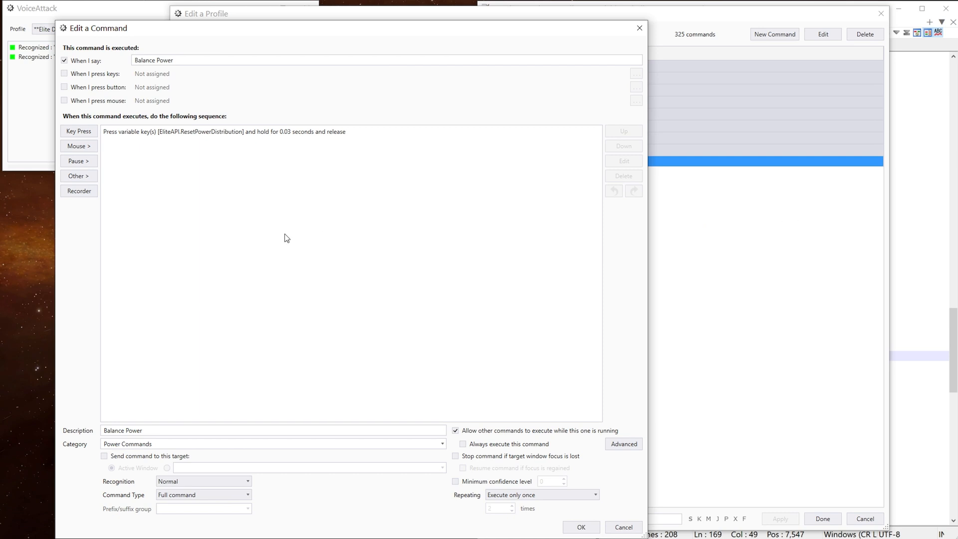
pyautogui.click(169, 135)
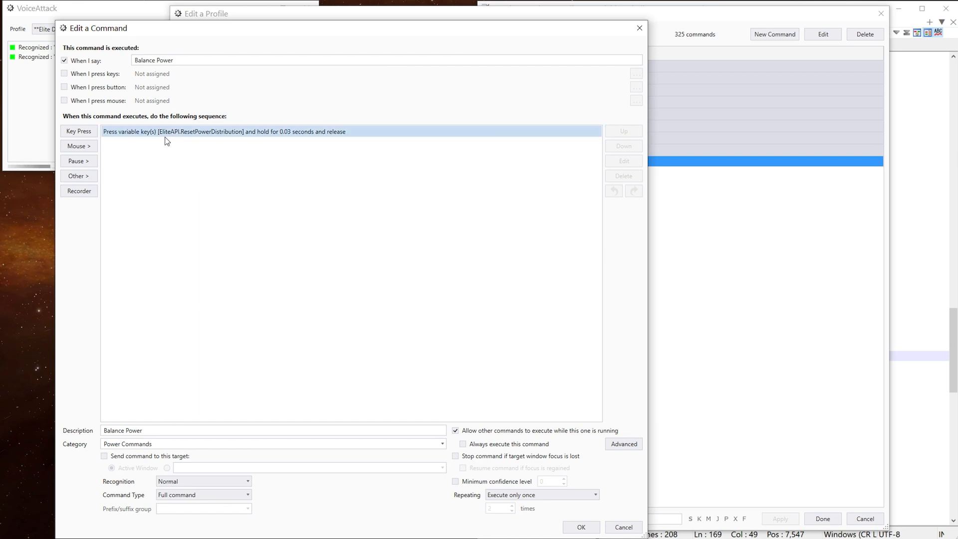
pyautogui.click(113, 174)
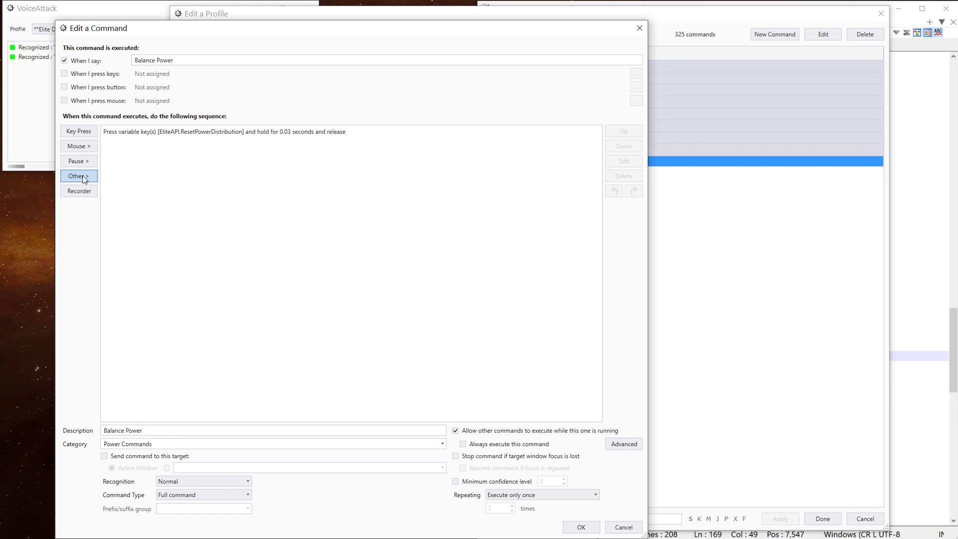
# Step: Begin a conditional block with the Compound Condition Builder and start a new integer condition in Set 1
pyautogui.click(82, 175)
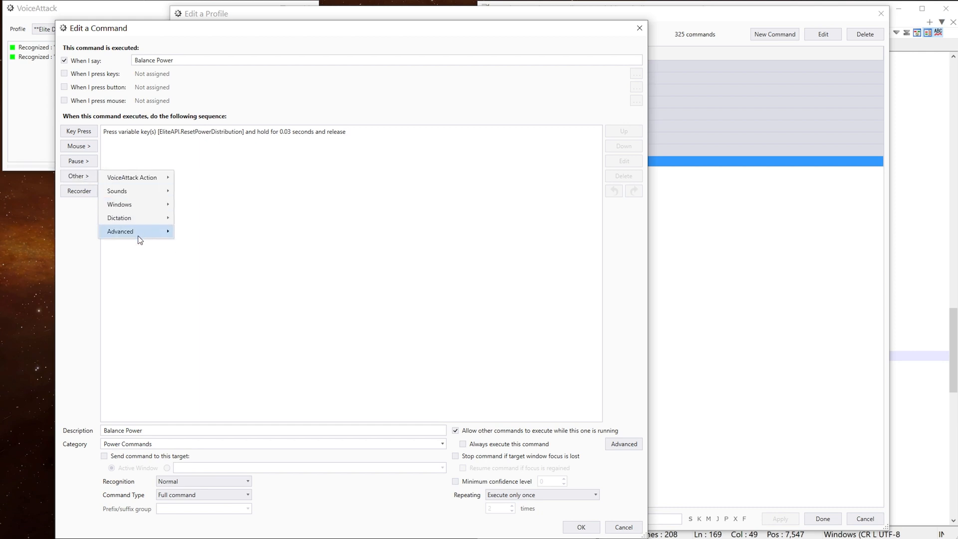
pyautogui.moveTo(138, 235)
pyautogui.moveTo(235, 343)
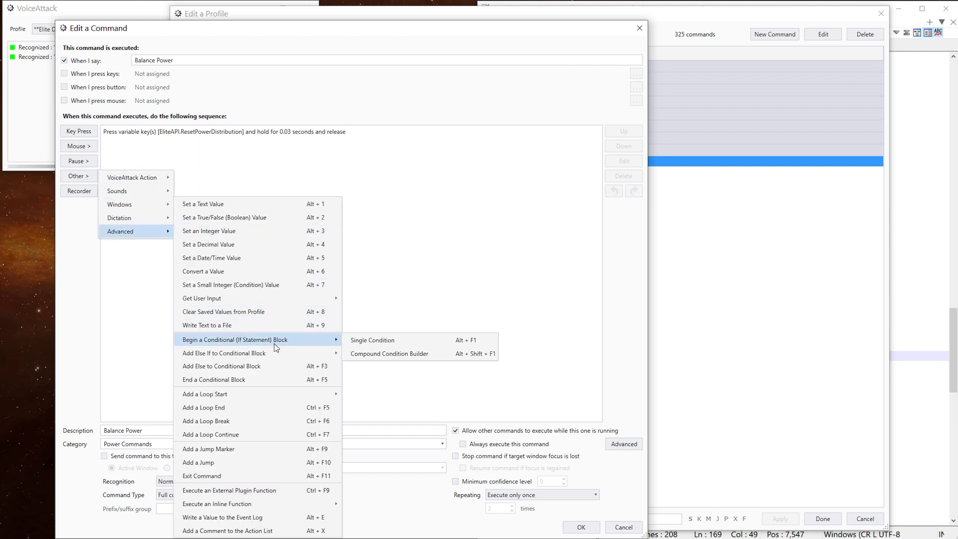
pyautogui.click(394, 354)
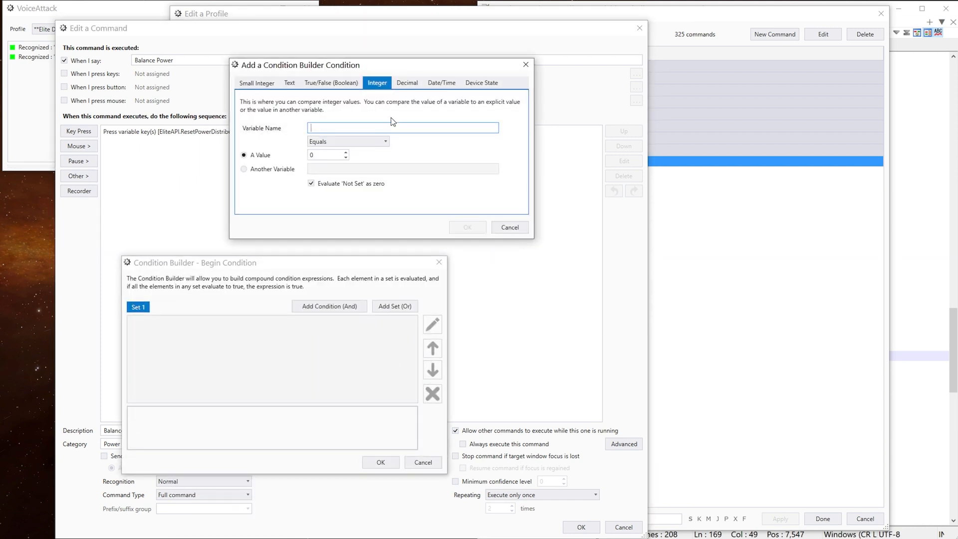
# Step: In Notepad++, locate the pips variables in Status.txt and copy the variable name EliteAPI.Pips.Weapons
pyautogui.click(929, 167)
pyautogui.click(500, 46)
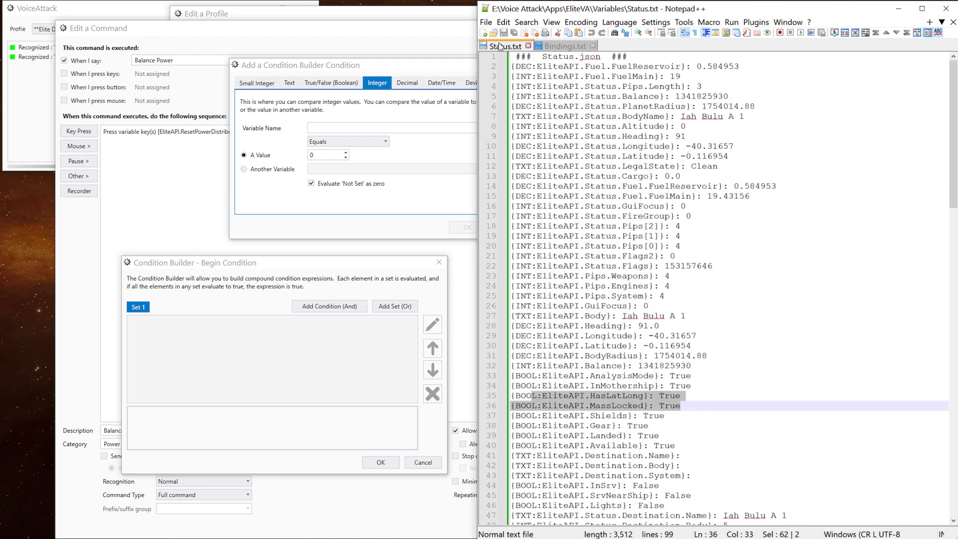
pyautogui.click(765, 336)
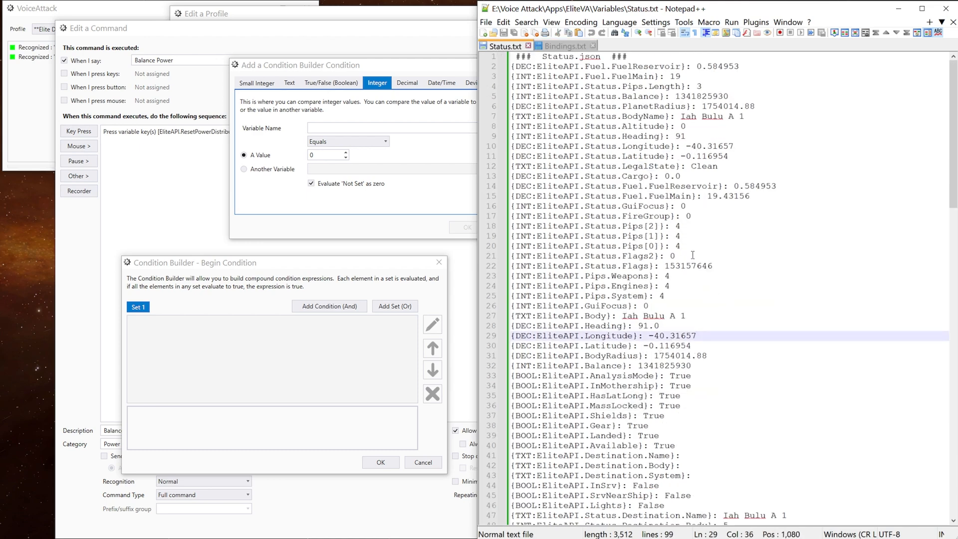
pyautogui.moveTo(691, 248); pyautogui.dragTo(511, 226)
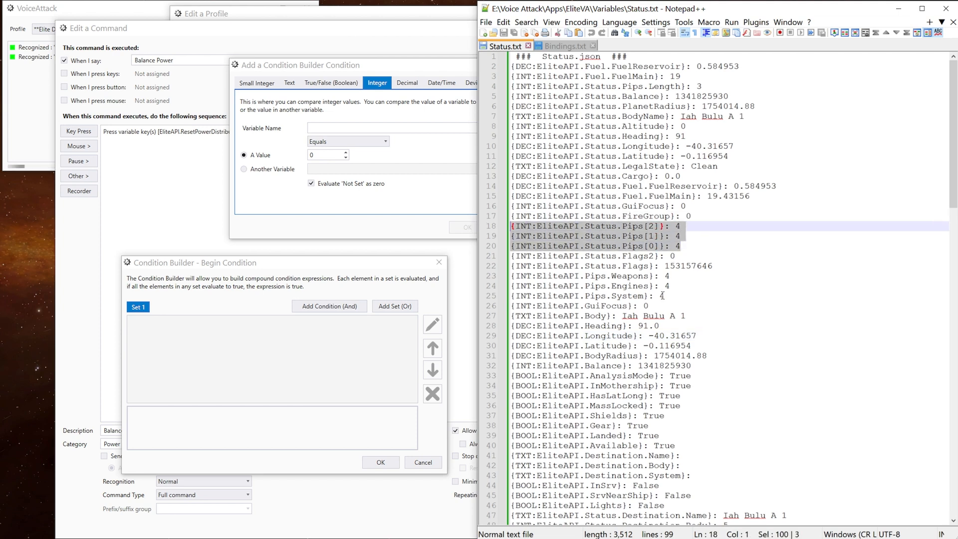
pyautogui.click(630, 286)
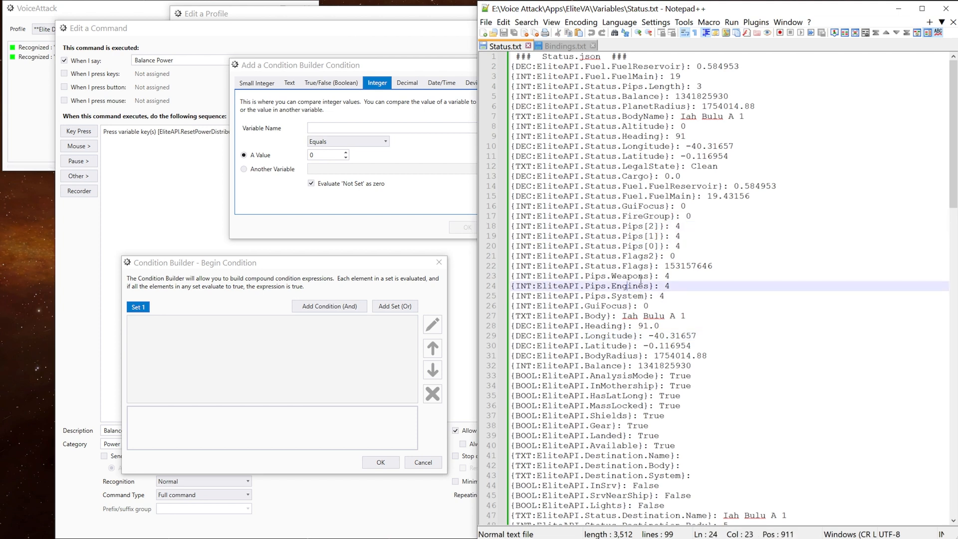
pyautogui.moveTo(537, 276); pyautogui.dragTo(649, 278)
pyautogui.hotkey('ctrl', 'c')
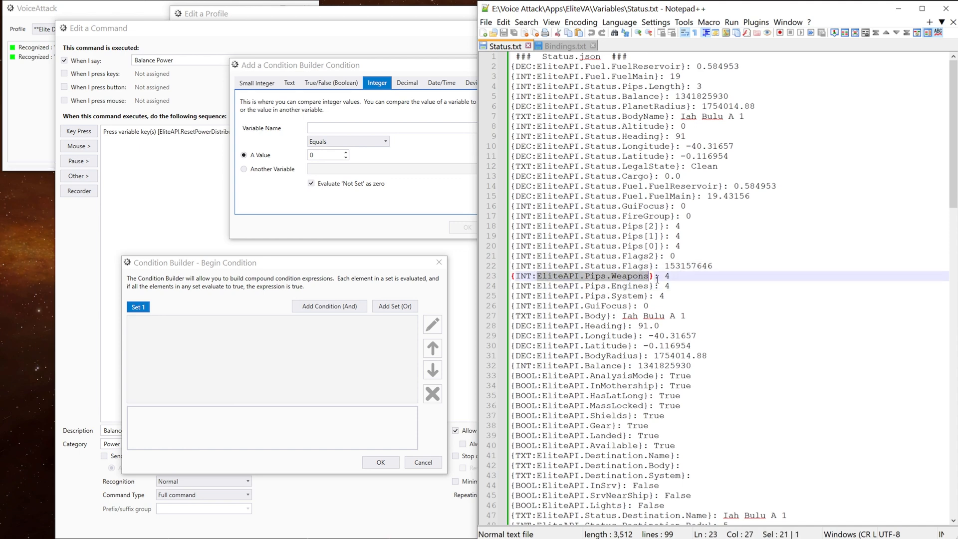
# Step: Define the integer condition in VoiceAttack as EliteAPI.Pips.Weapons Equals 4 and add it to Set 1
pyautogui.click(420, 163)
pyautogui.click(350, 128)
pyautogui.hotkey('ctrl', 'v')
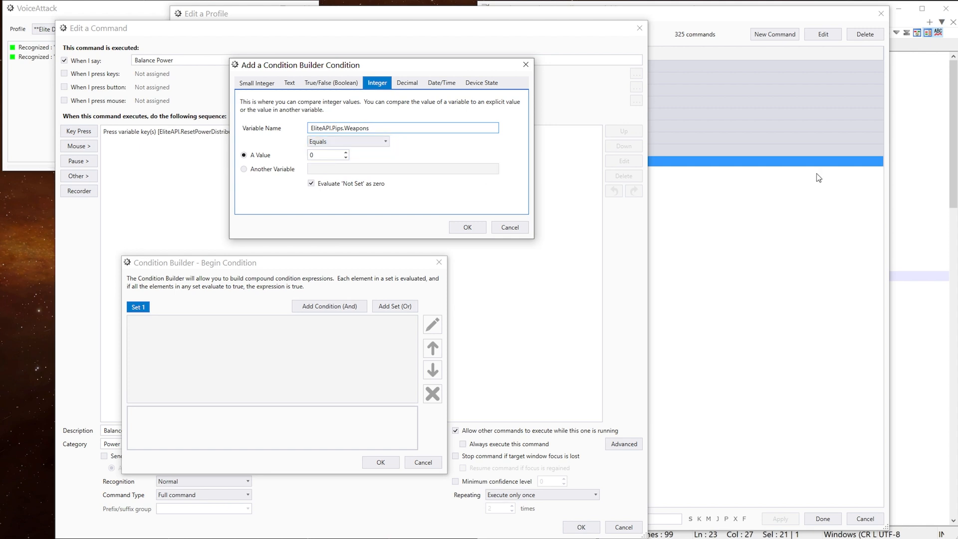
pyautogui.doubleClick(314, 154)
pyautogui.write('4')
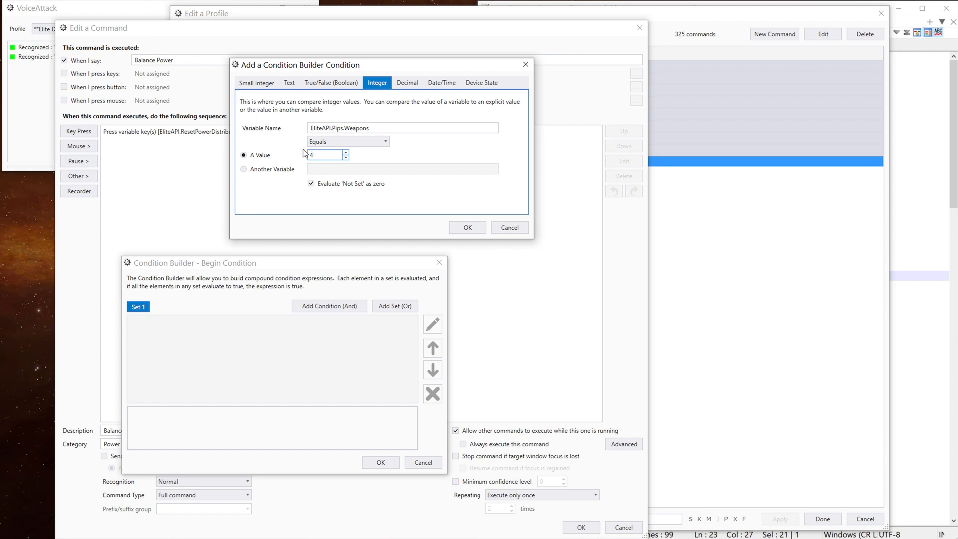
pyautogui.click(467, 228)
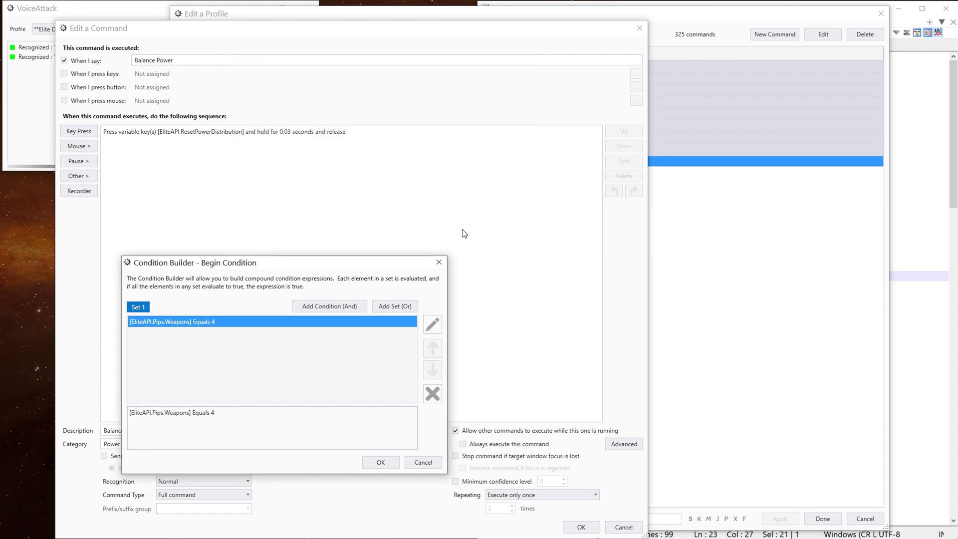
# Step: Duplicate the EliteAPI.Pips.Weapons condition twice within Set 1
pyautogui.rightClick(294, 326)
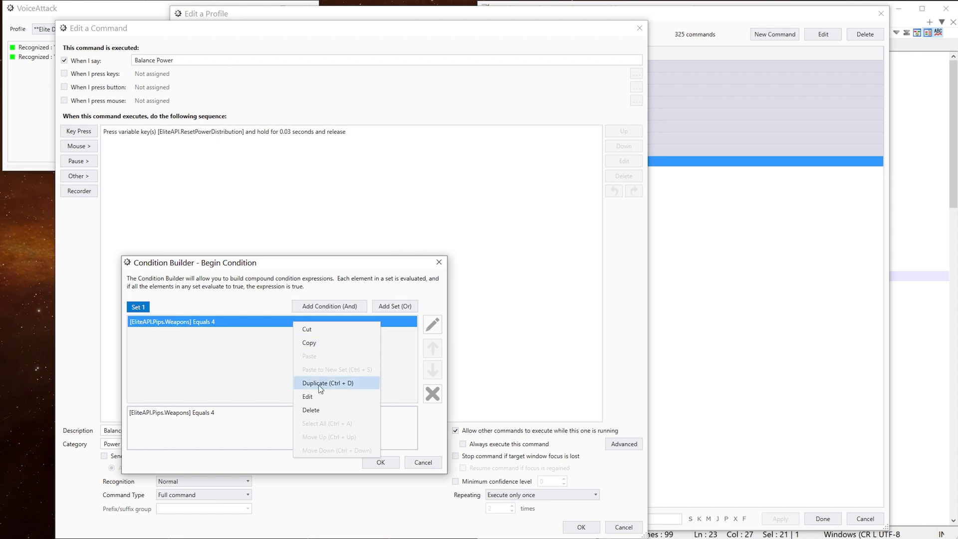
pyautogui.click(322, 382)
pyautogui.rightClick(314, 338)
pyautogui.click(339, 396)
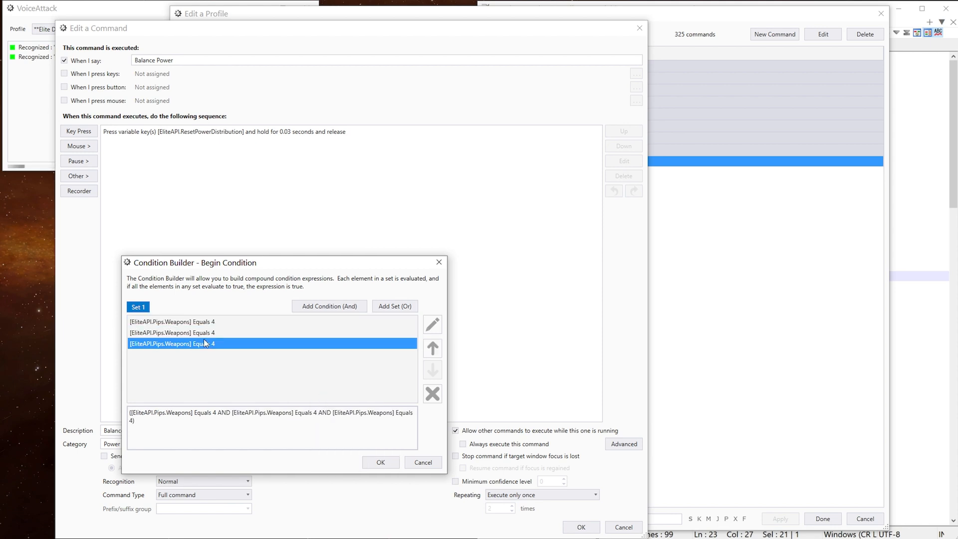
# Step: Change the second condition's variable to EliteAPI.Pips.Engines, copying the ending from Status.txt in Notepad++
pyautogui.doubleClick(181, 332)
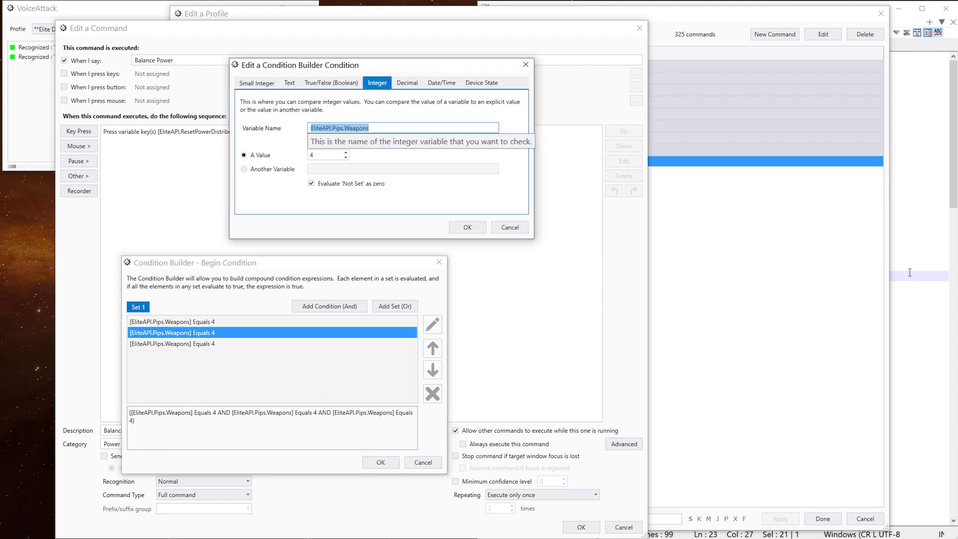
pyautogui.hotkey('alt', 'Tab')
pyautogui.doubleClick(630, 286)
pyautogui.hotkey('ctrl', 'c')
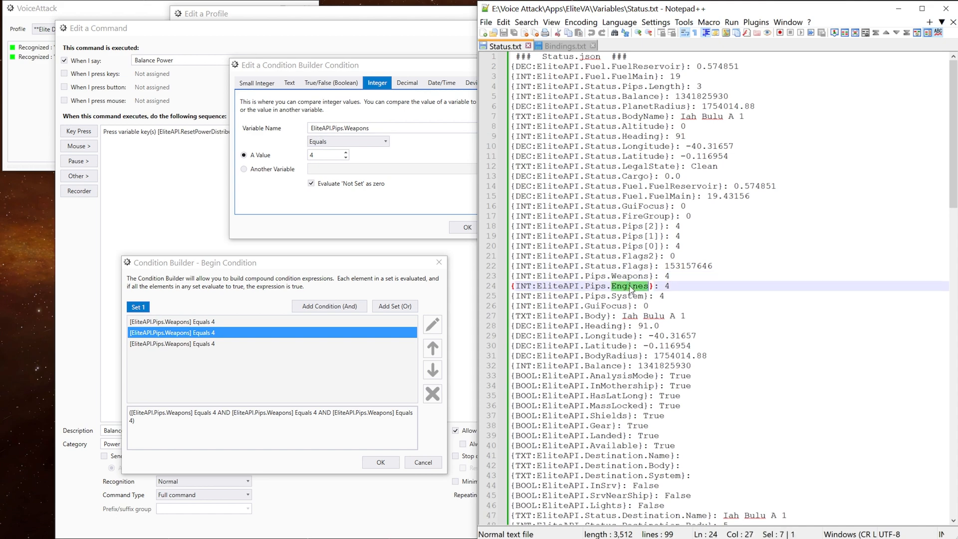
pyautogui.doubleClick(361, 128)
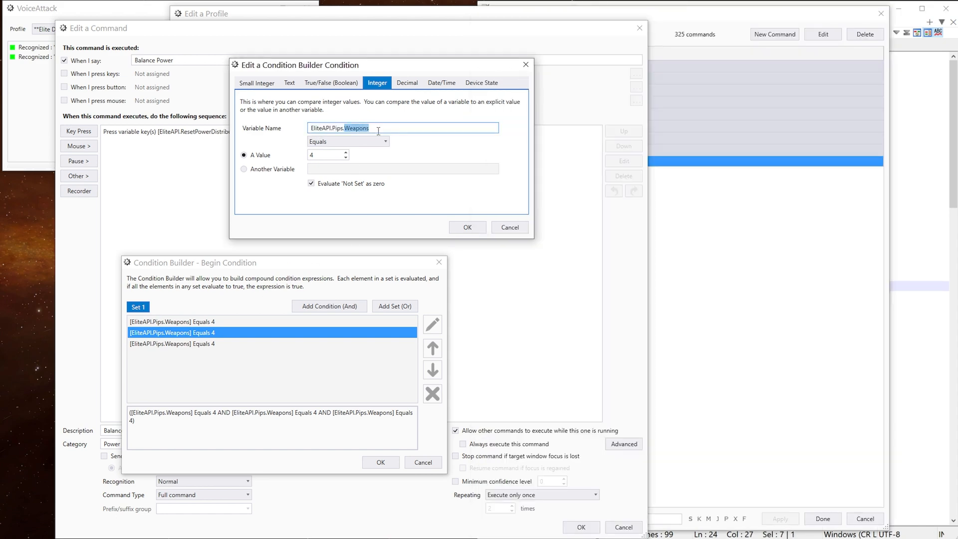
pyautogui.hotkey('ctrl', 'v')
pyautogui.click(467, 227)
# Step: Change the third condition's variable to EliteAPI.Pips.System using the name in Status.txt, and accept the compound condition
pyautogui.click(771, 346)
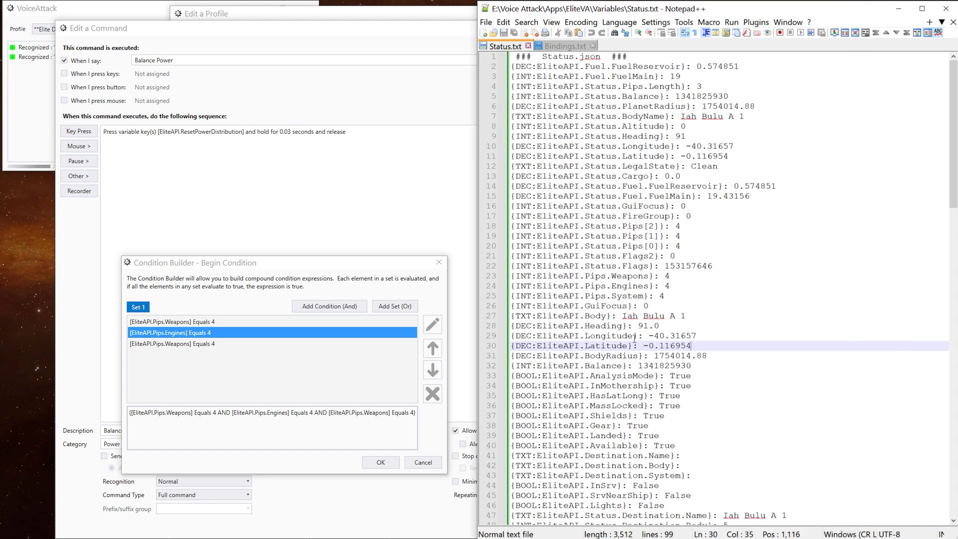
pyautogui.doubleClick(625, 286)
pyautogui.doubleClick(627, 296)
pyautogui.hotkey('ctrl', 'c')
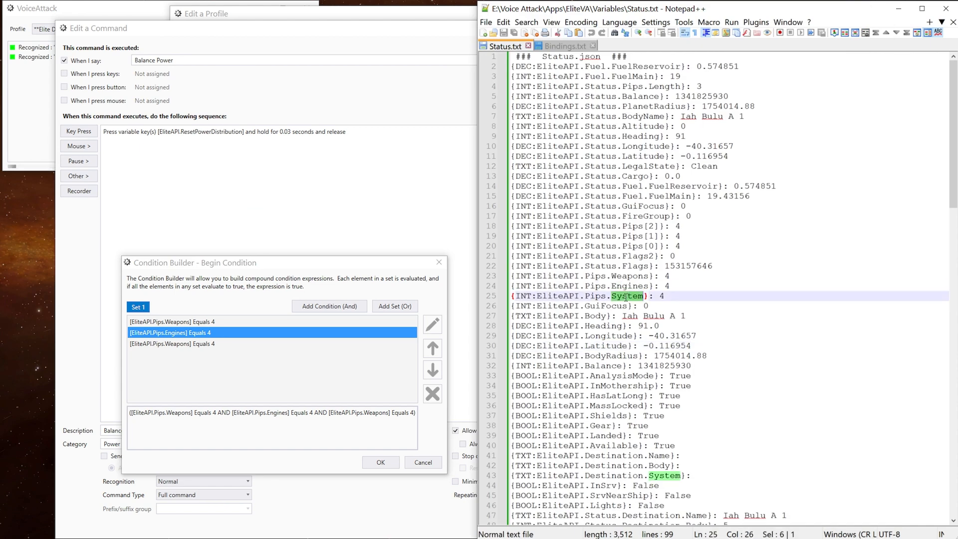
pyautogui.doubleClick(206, 343)
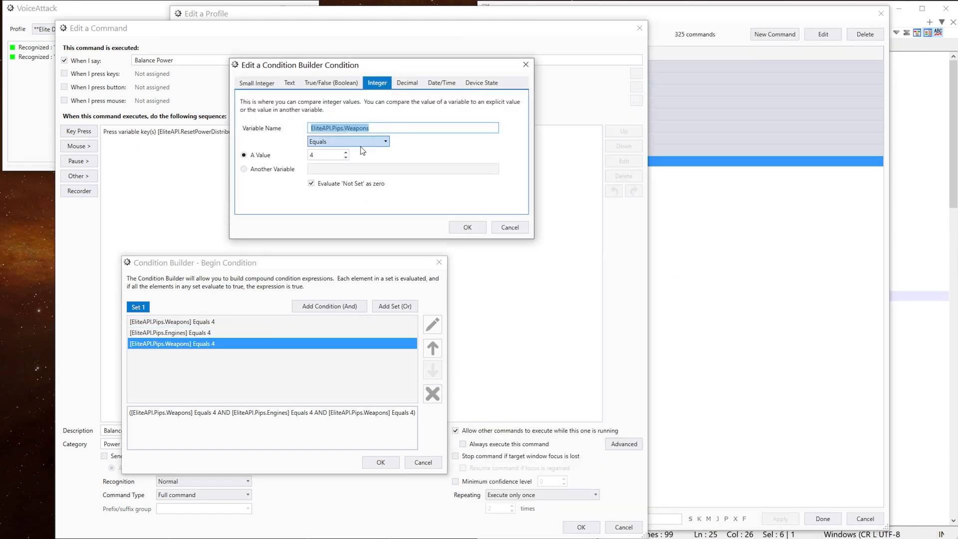
pyautogui.doubleClick(359, 128)
pyautogui.hotkey('ctrl', 'v')
pyautogui.click(471, 232)
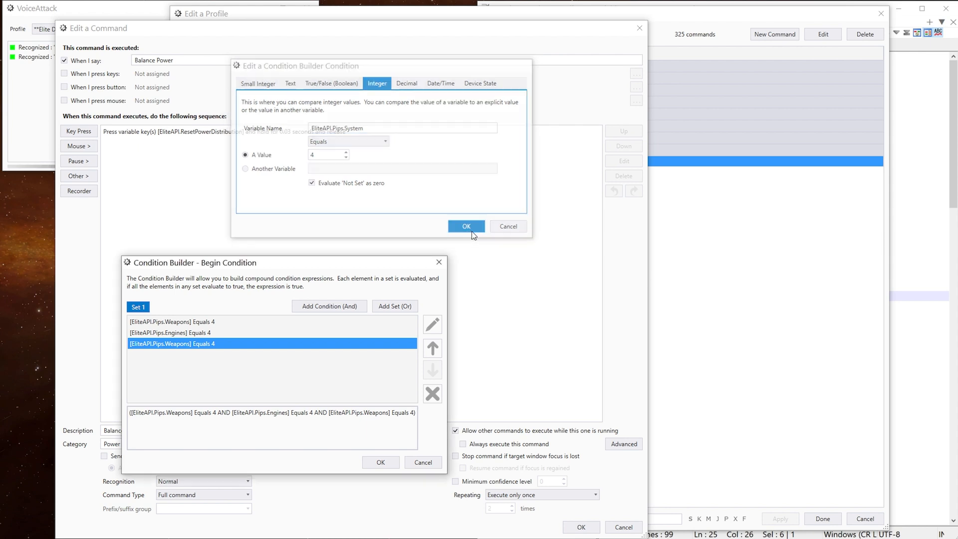
pyautogui.click(379, 461)
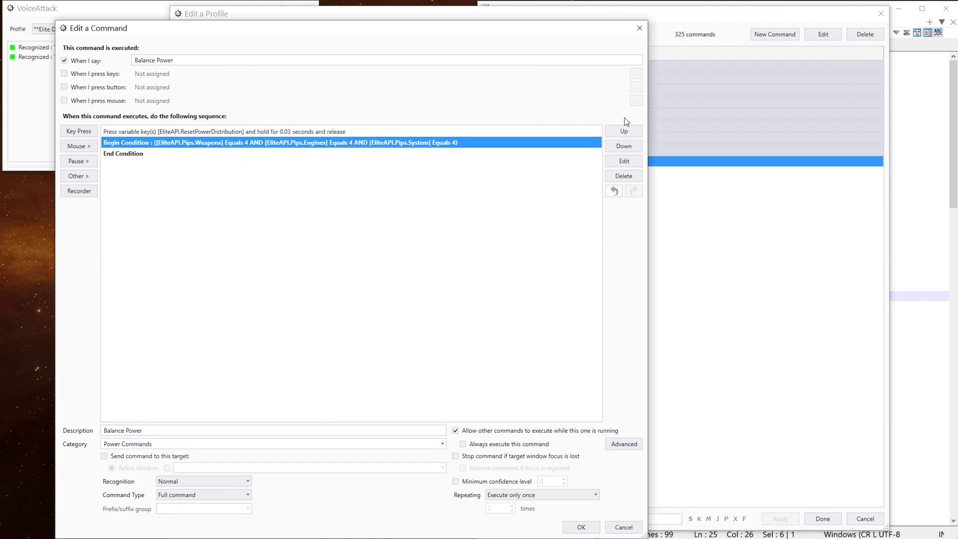
# Step: Move both the Begin Condition and End Condition lines above the ResetPowerDistribution key press
pyautogui.click(623, 131)
pyautogui.click(152, 153)
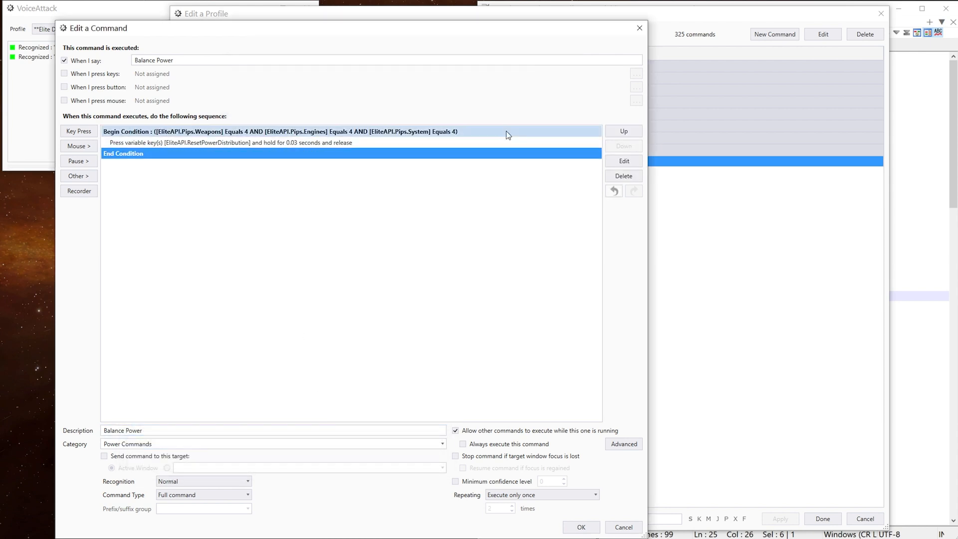
pyautogui.click(623, 131)
pyautogui.click(235, 133)
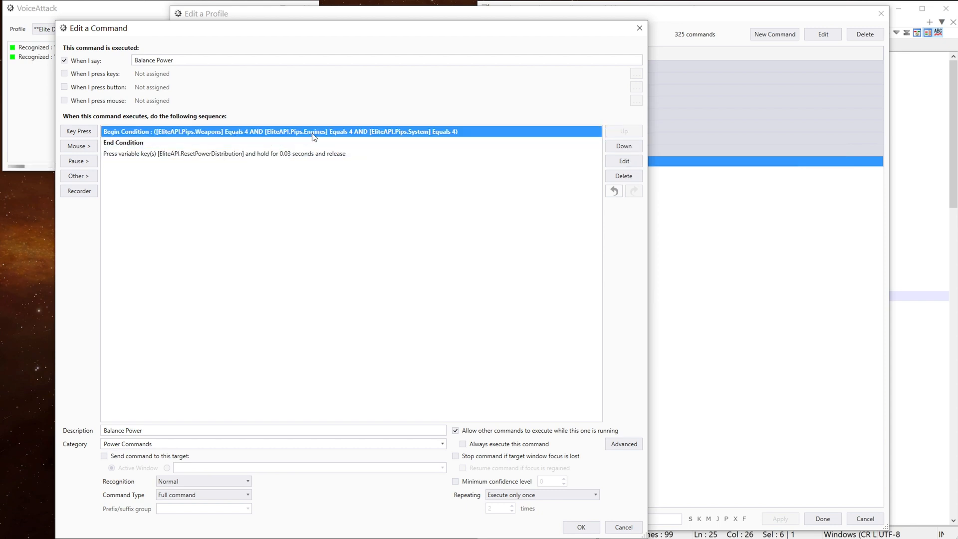
# Step: Set the End Condition to exit the command when the condition is met
pyautogui.doubleClick(126, 144)
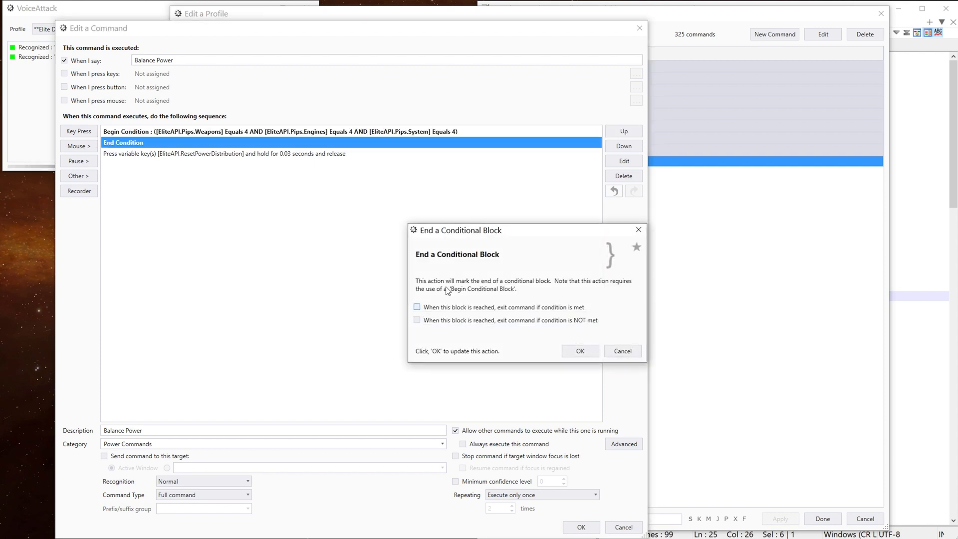
pyautogui.click(417, 307)
pyautogui.click(580, 350)
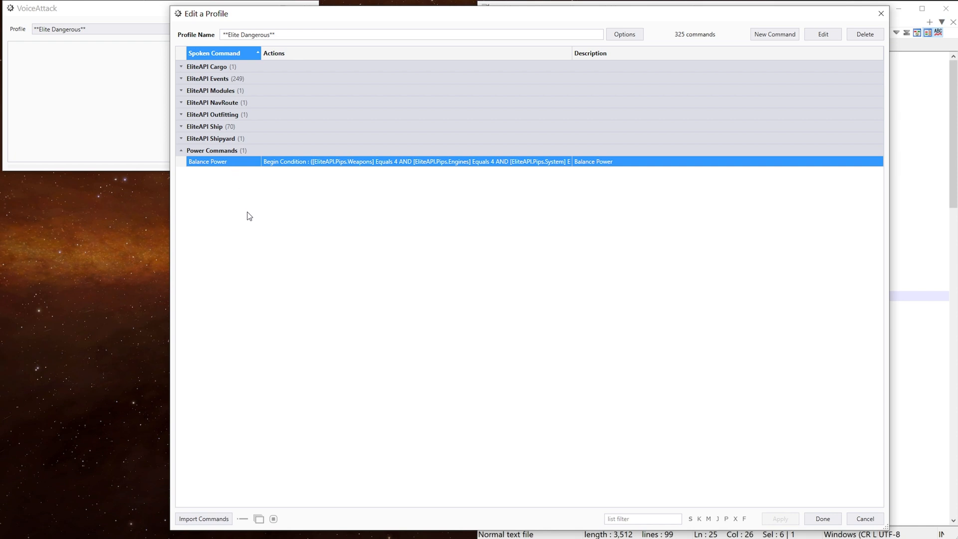
# Step: Change the Balance Power command's spoken phrase to "[Balance; Reset] [Power; Pips]" and save the command and profile
pyautogui.doubleClick(232, 162)
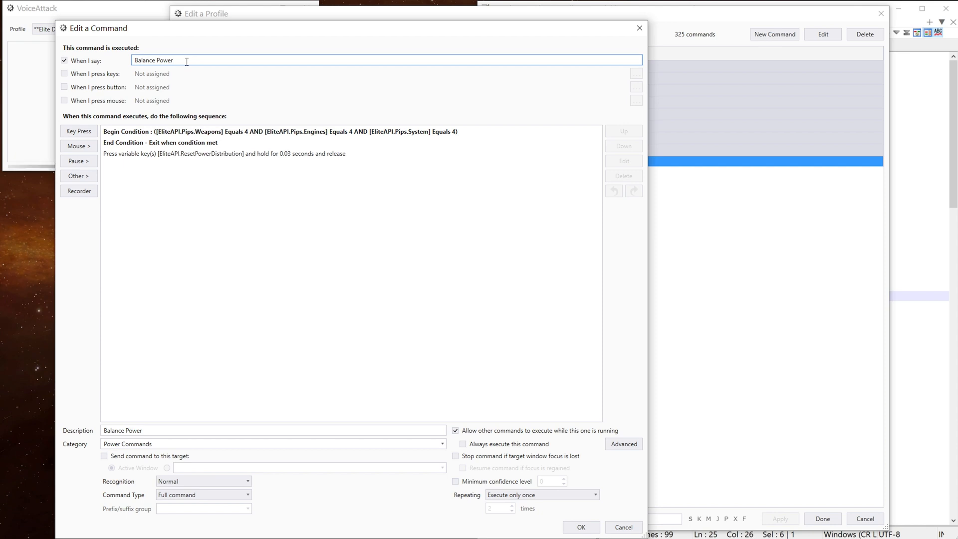
pyautogui.press('Home')
pyautogui.write('[')
pyautogui.write('eset]')
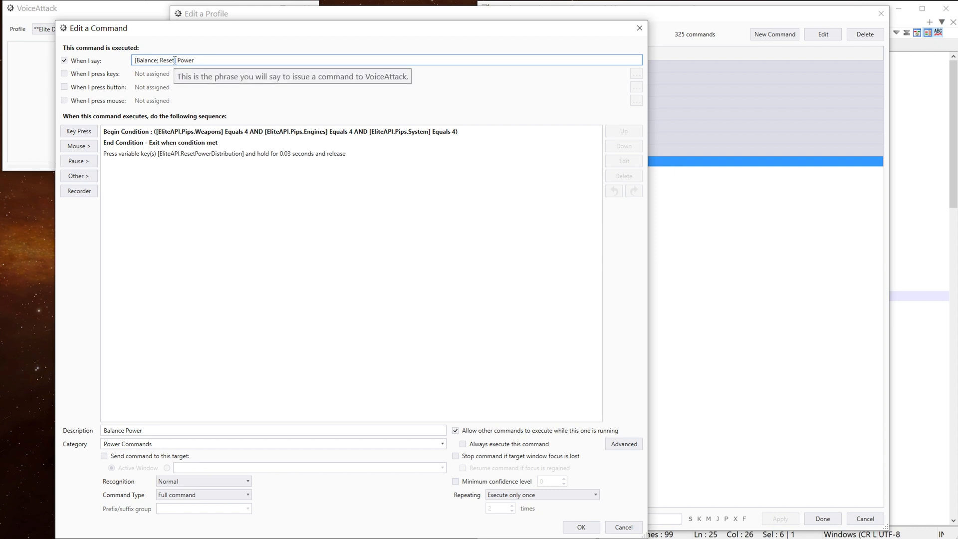
pyautogui.write('[Power')
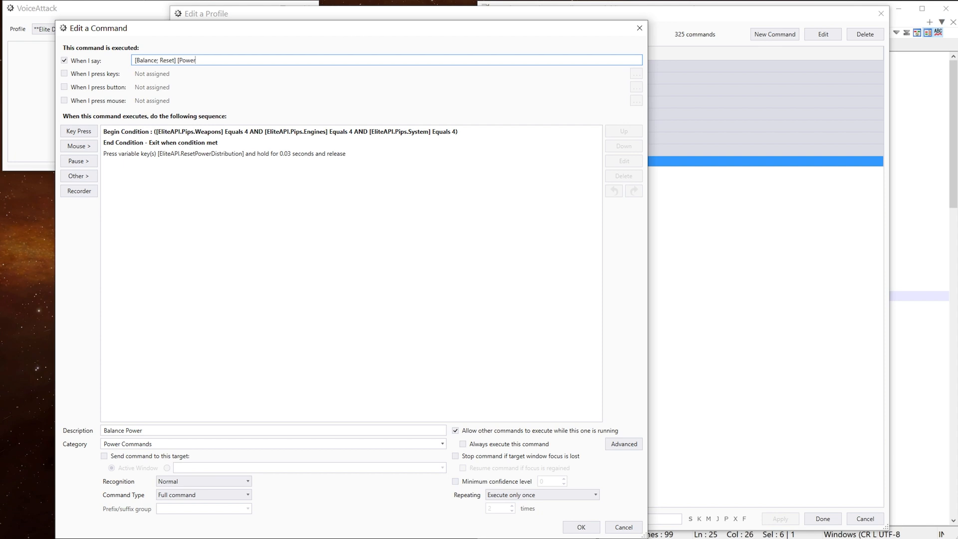
pyautogui.write('; Pips')
pyautogui.click(581, 527)
pyautogui.click(823, 518)
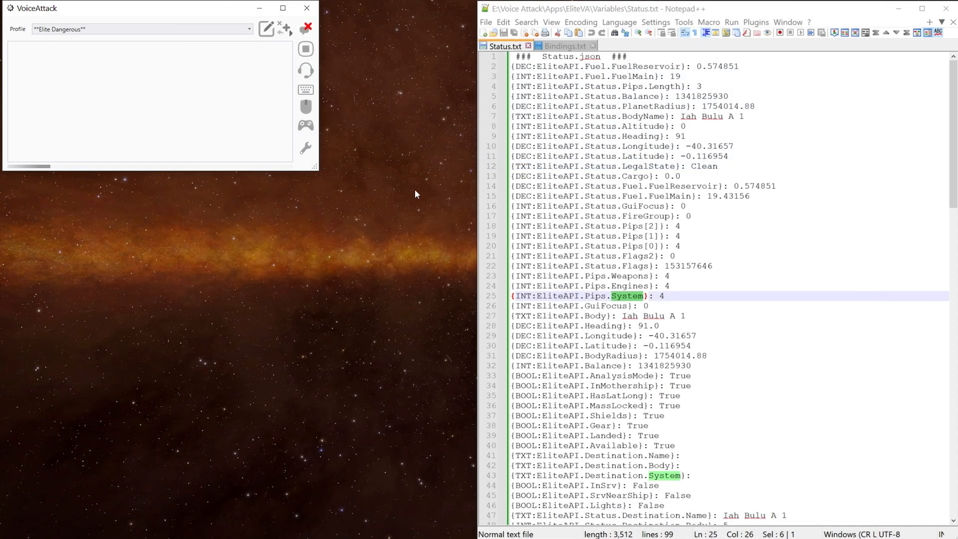
# Step: Switch to Elite Dangerous to test the power phrases, and clear the VoiceAttack recognition log
pyautogui.hotkey('alt', 'Tab')
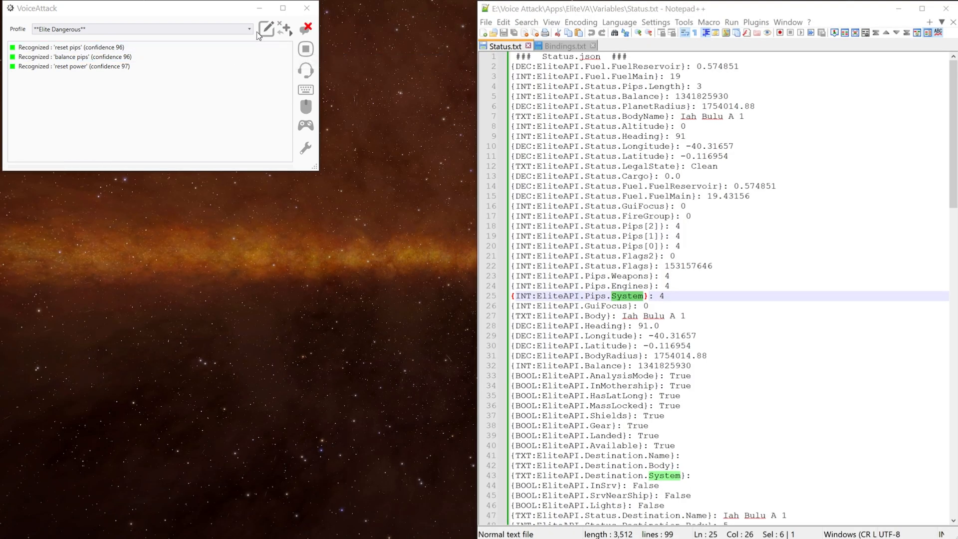
pyautogui.rightClick(222, 56)
pyautogui.click(234, 110)
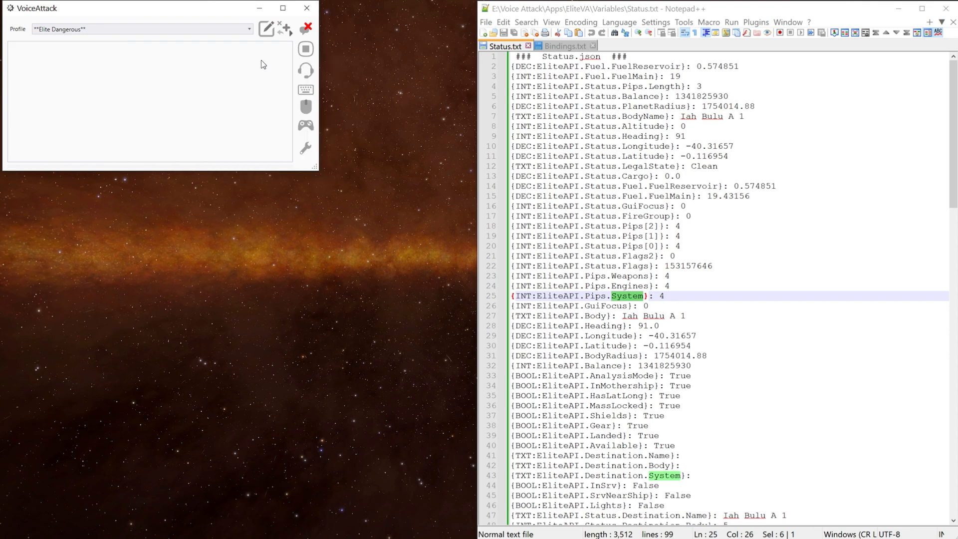
# Step: Add a profile command with the spoken phrase and description "One pip to weapons" in the category Power Commands
pyautogui.click(268, 30)
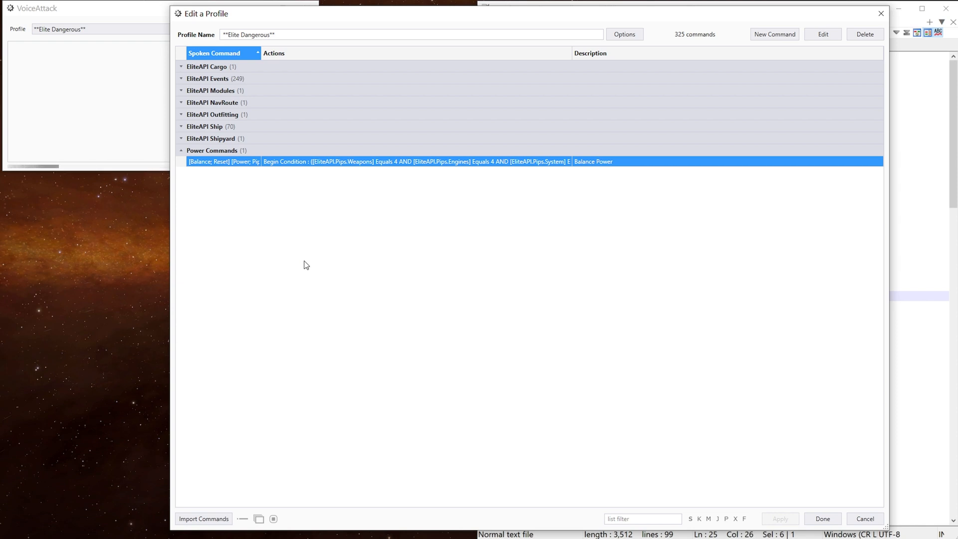
pyautogui.click(783, 31)
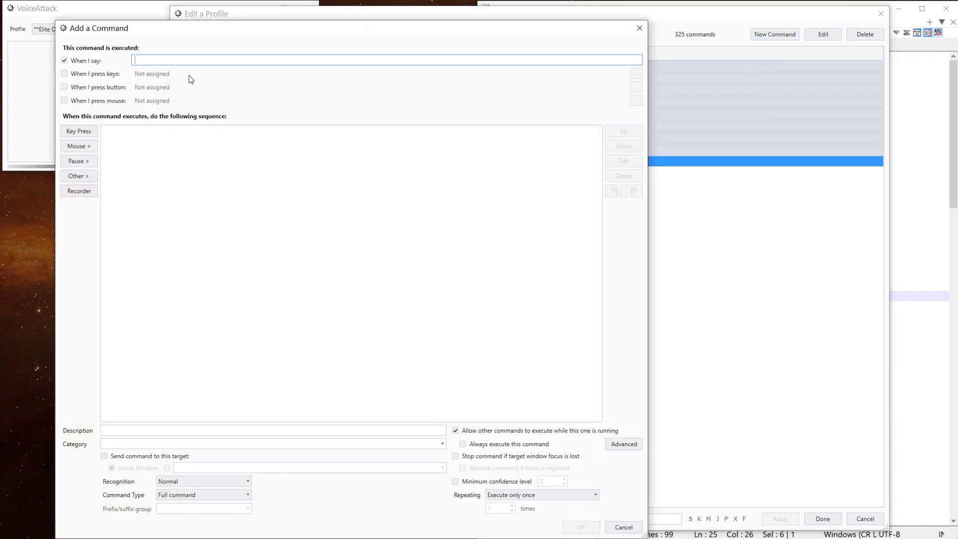
pyautogui.write('One pip to weapons')
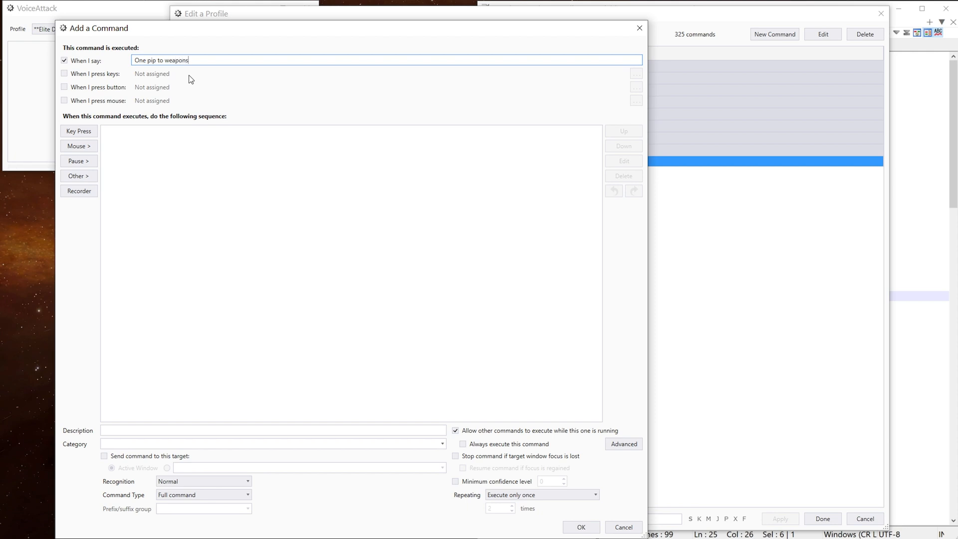
pyautogui.hotkey('ctrl', 'a')
pyautogui.hotkey('ctrl', 'c')
pyautogui.click(142, 430)
pyautogui.hotkey('ctrl', 'v')
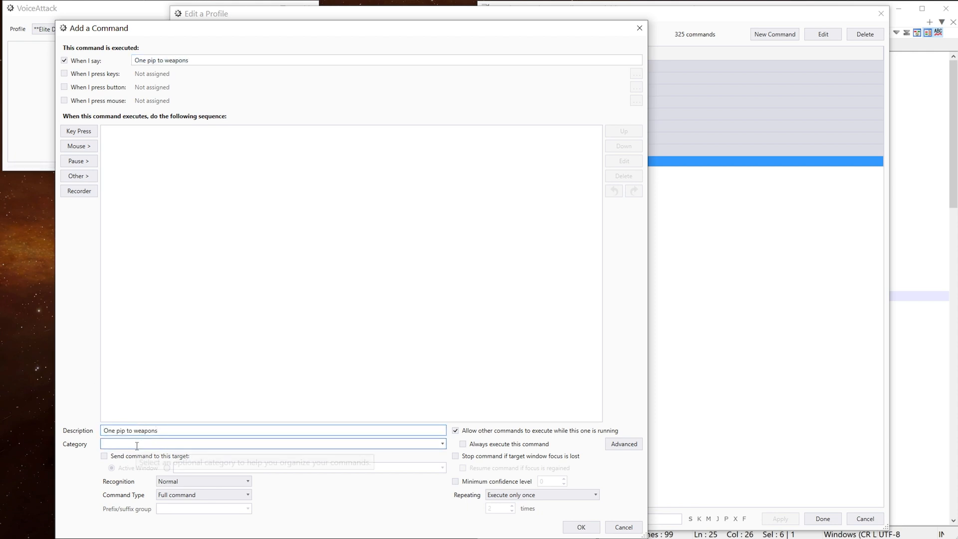
pyautogui.click(137, 445)
pyautogui.write('Power Commands')
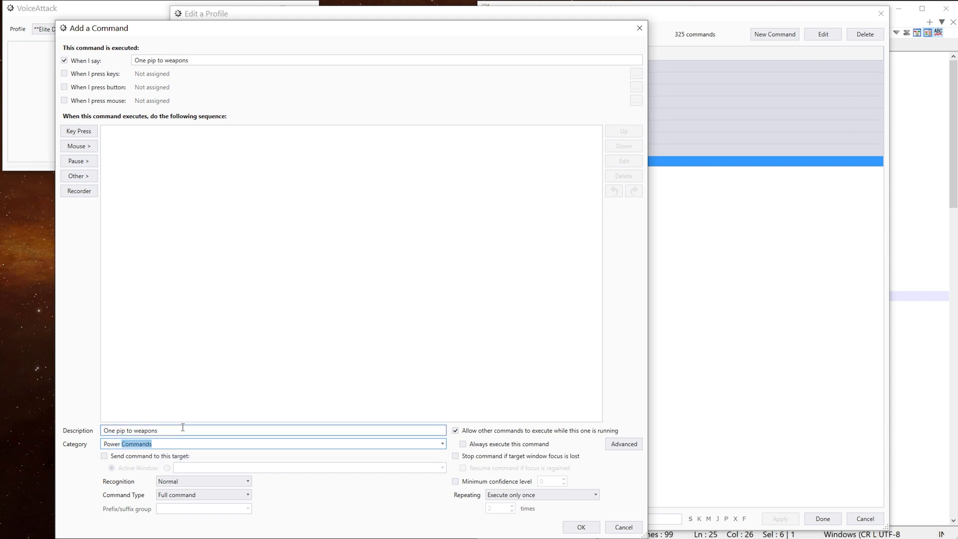
# Step: Start a key press action for the command and copy the variable name EliteAPI.IncreaseWeaponsPower from Bindings.txt in Notepad++
pyautogui.click(87, 134)
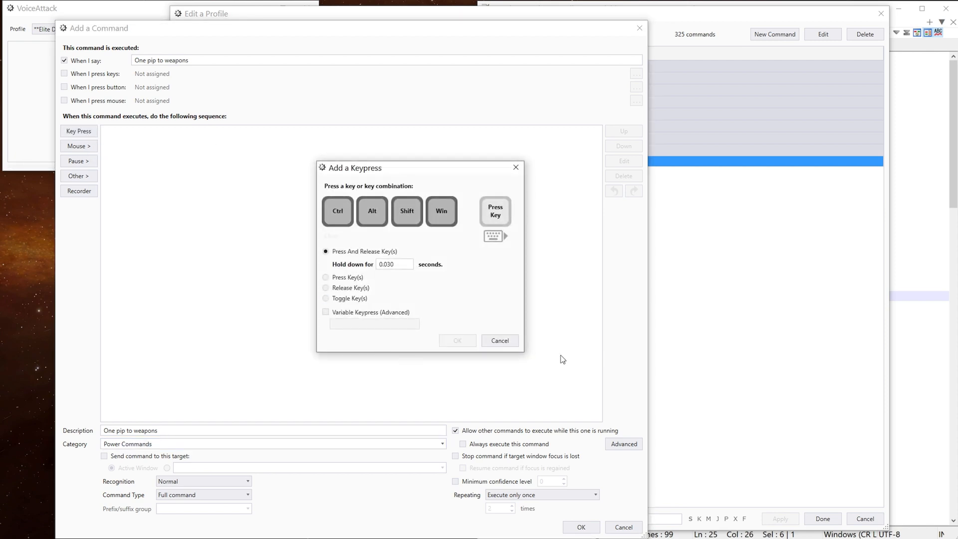
pyautogui.click(899, 344)
pyautogui.click(566, 47)
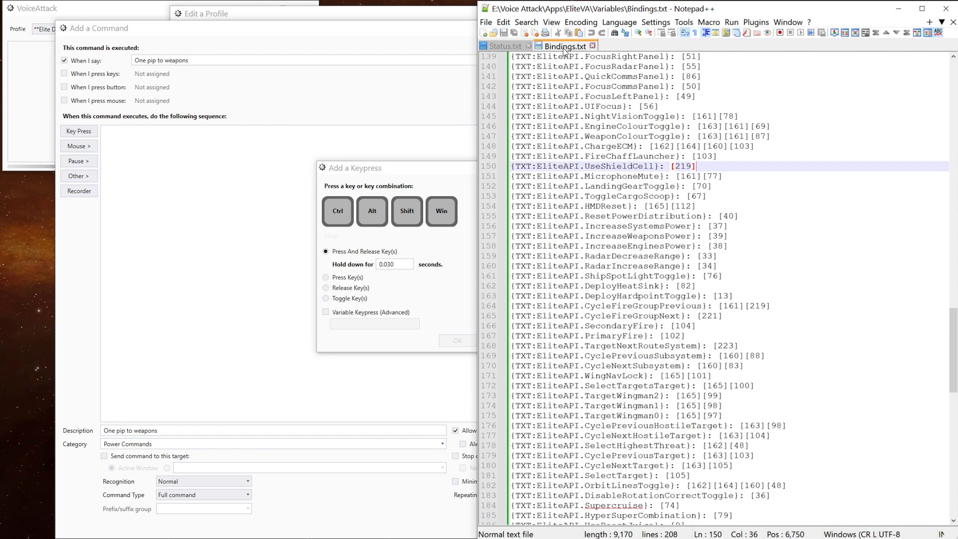
pyautogui.click(647, 236)
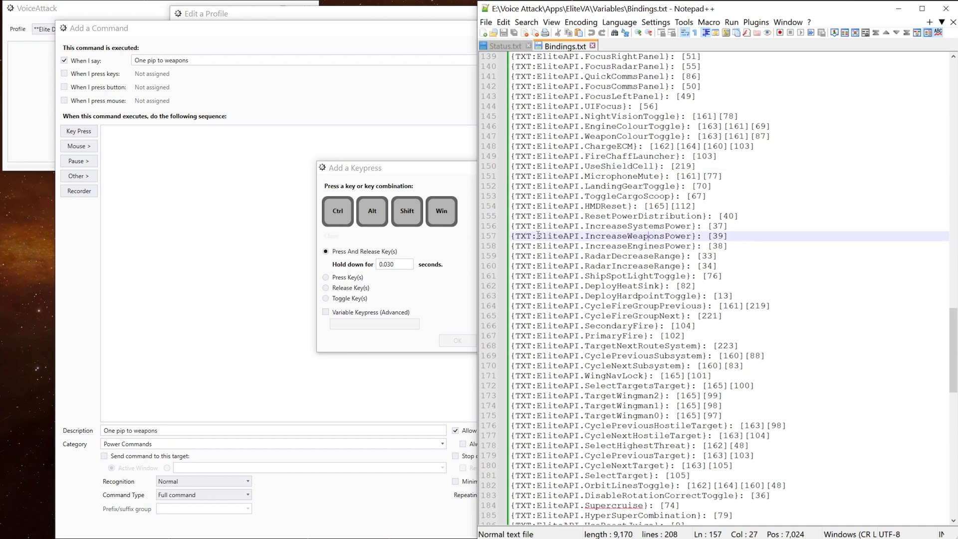
pyautogui.moveTo(538, 235); pyautogui.dragTo(694, 236)
pyautogui.hotkey('ctrl', 'c')
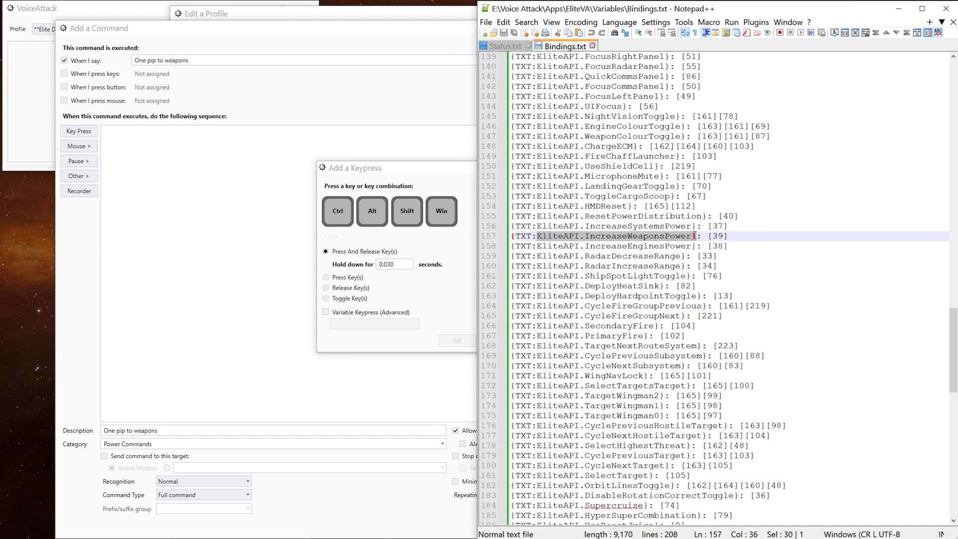
# Step: Make the action a variable keypress using EliteAPI.IncreaseWeaponsPower and add it to the command sequence
pyautogui.click(326, 311)
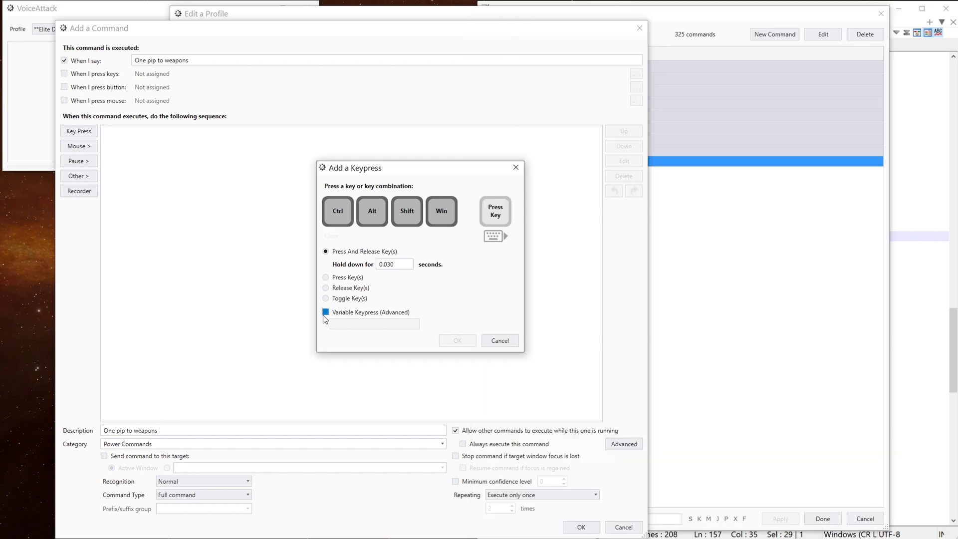
pyautogui.hotkey('ctrl', 'v')
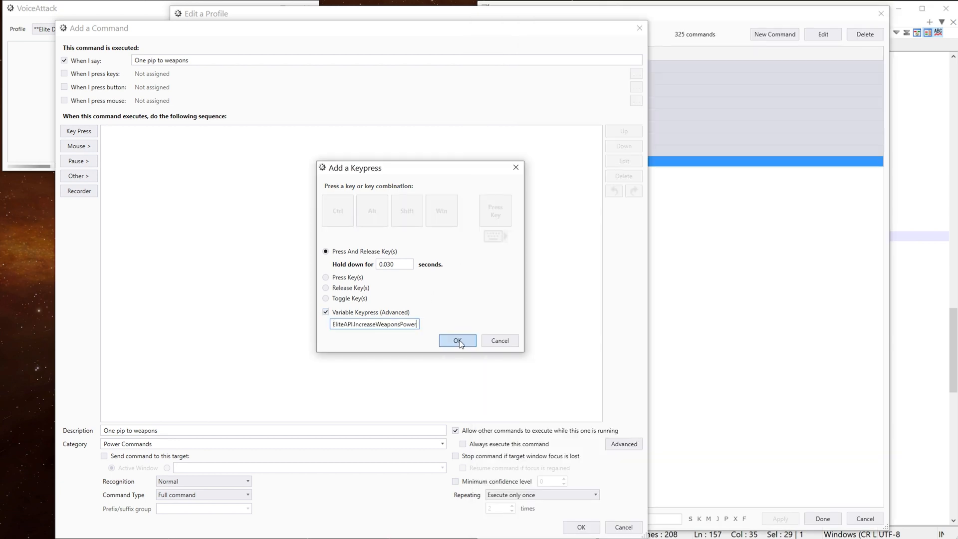
pyautogui.click(457, 340)
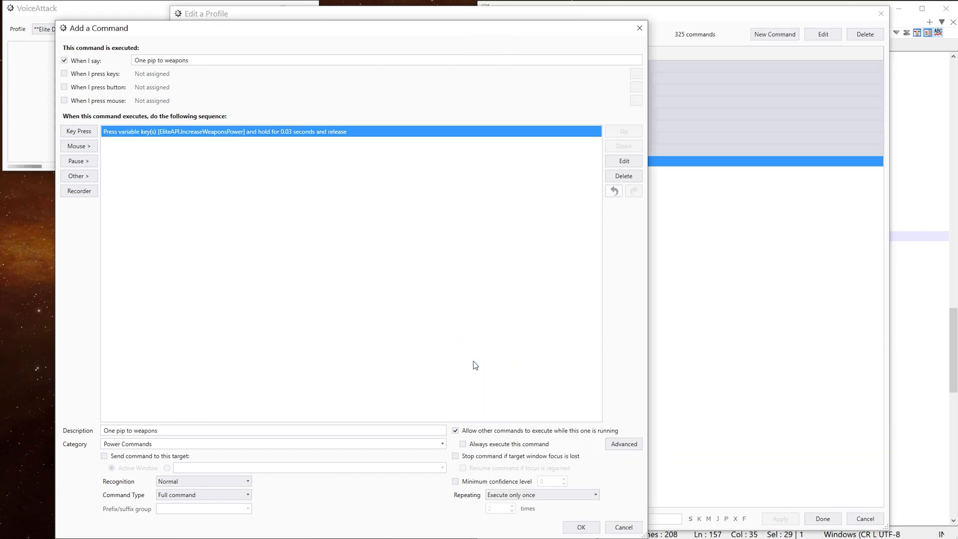
# Step: Save the "One pip to weapons" command with the profile, and switch off voice command recognition
pyautogui.click(593, 532)
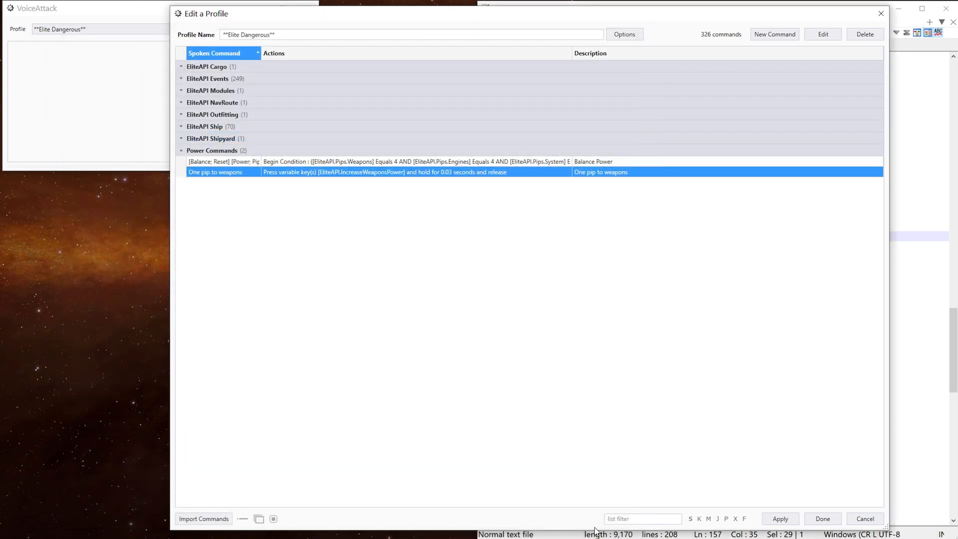
pyautogui.click(822, 518)
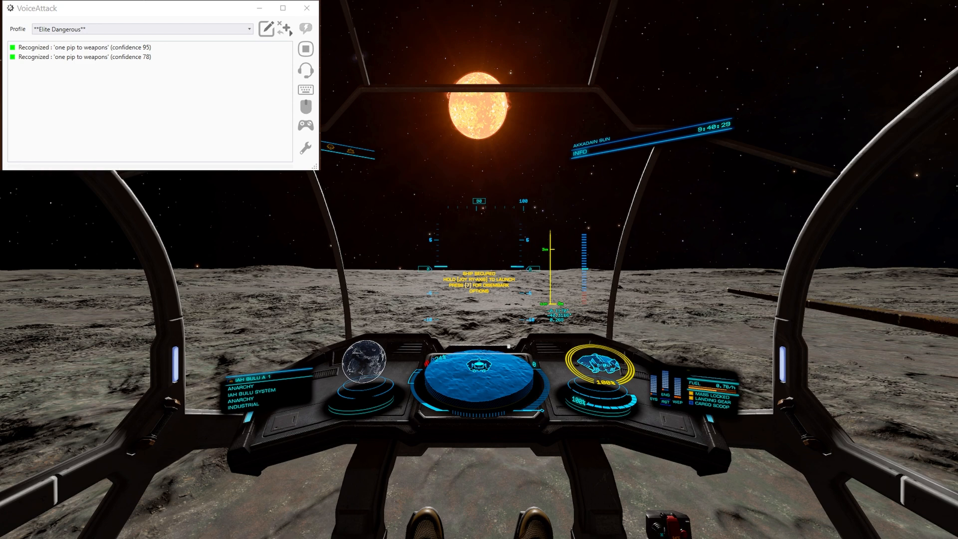
pyautogui.click(306, 29)
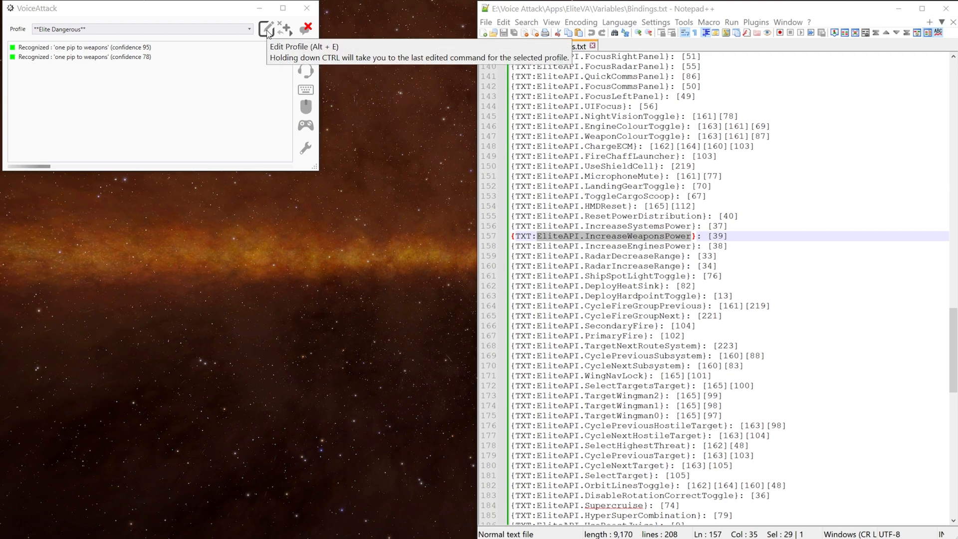
# Step: Duplicate the "One pip to weapons" command in the profile and set the copy's spoken phrase and description to "One pip to engines"
pyautogui.click(268, 31)
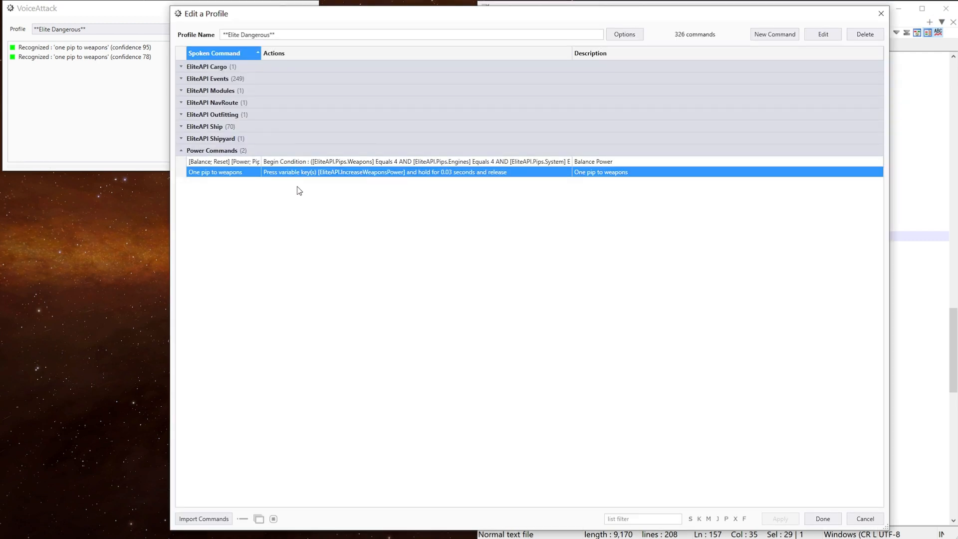
pyautogui.rightClick(294, 166)
pyautogui.rightClick(295, 173)
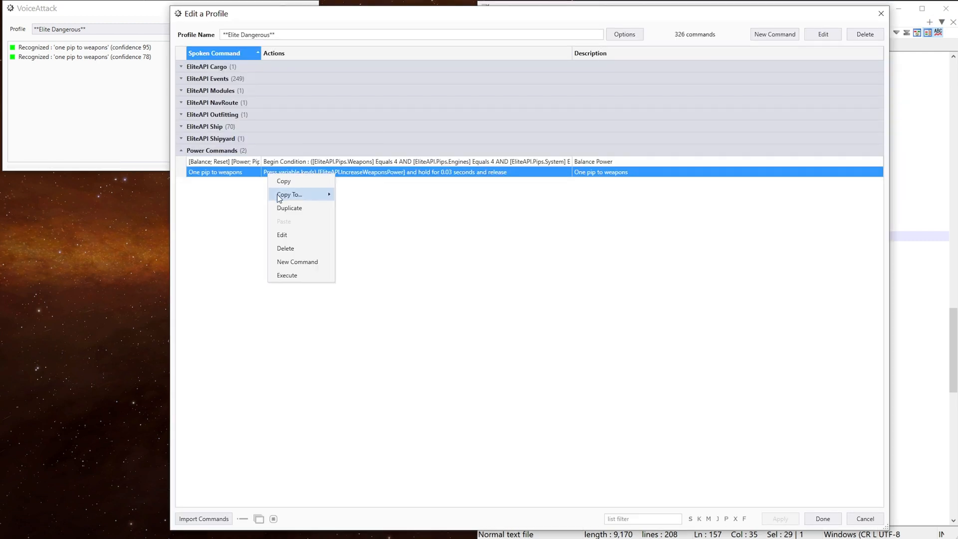
pyautogui.click(317, 207)
pyautogui.doubleClick(185, 60)
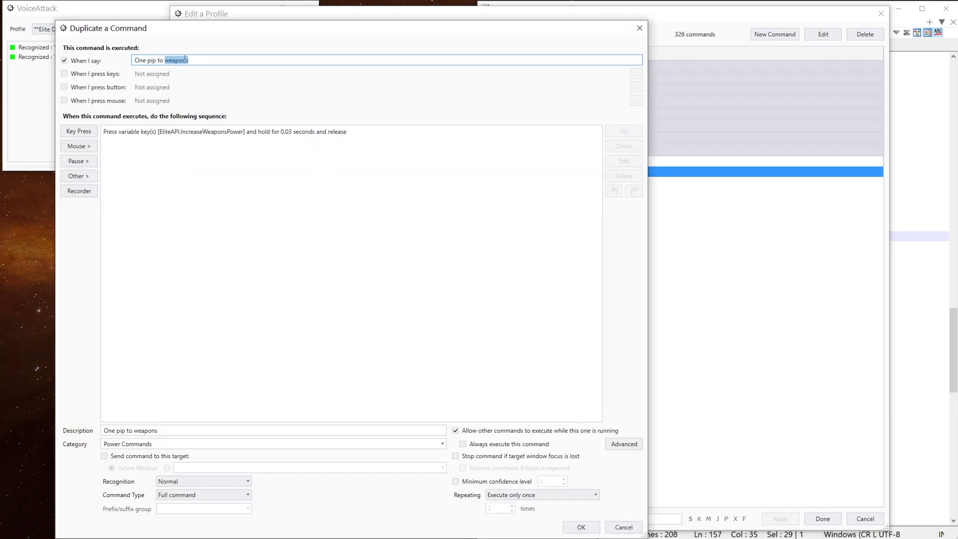
pyautogui.write('en')
pyautogui.hotkey('ctrl', 'a')
pyautogui.hotkey('ctrl', 'c')
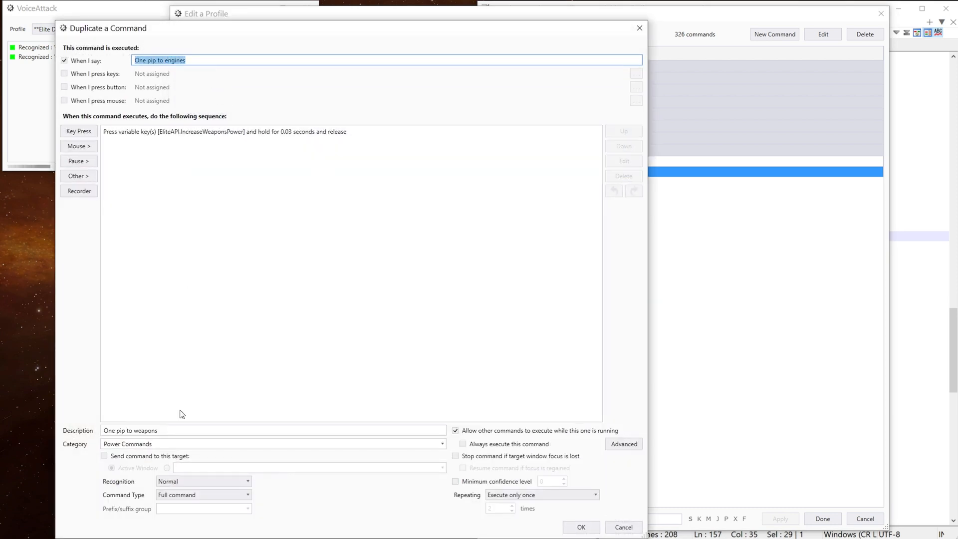
pyautogui.click(179, 430)
pyautogui.hotkey('ctrl', 'a')
pyautogui.hotkey('ctrl', 'v')
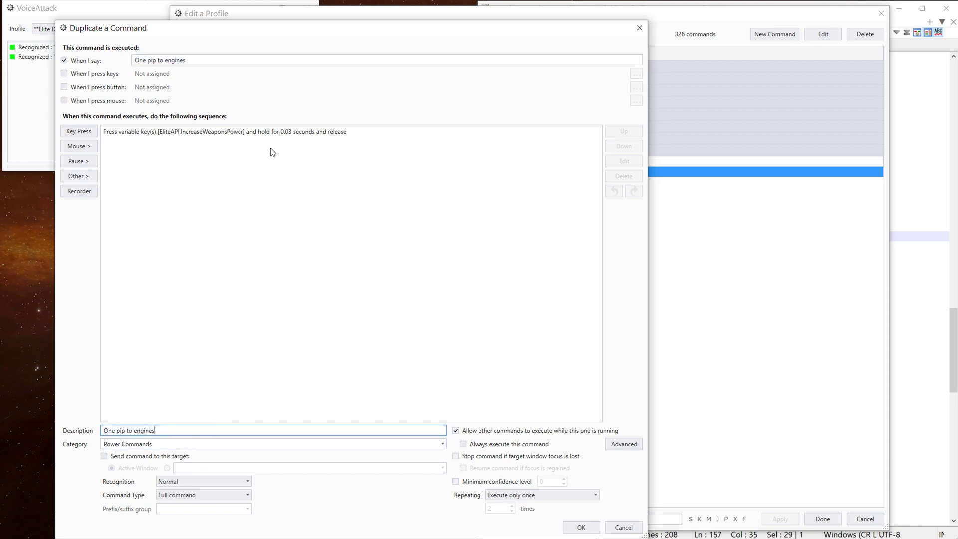
# Step: Change the copy's keypress variable to EliteAPI.IncreaseEnginesPower, check the name against Bindings.txt in Notepad++, and save the command
pyautogui.click(262, 134)
pyautogui.doubleClick(238, 131)
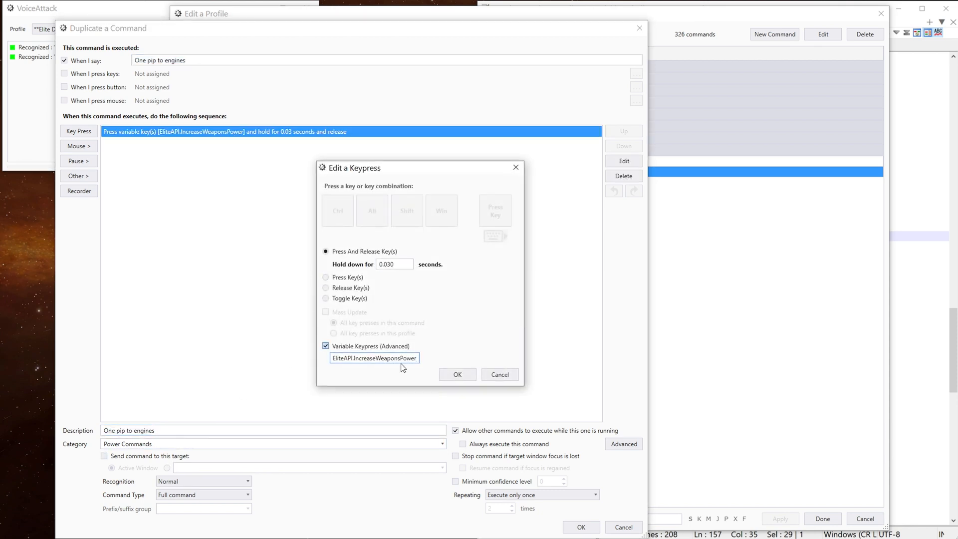
pyautogui.moveTo(376, 358); pyautogui.dragTo(399, 357)
pyautogui.write('Engine')
pyautogui.click(898, 375)
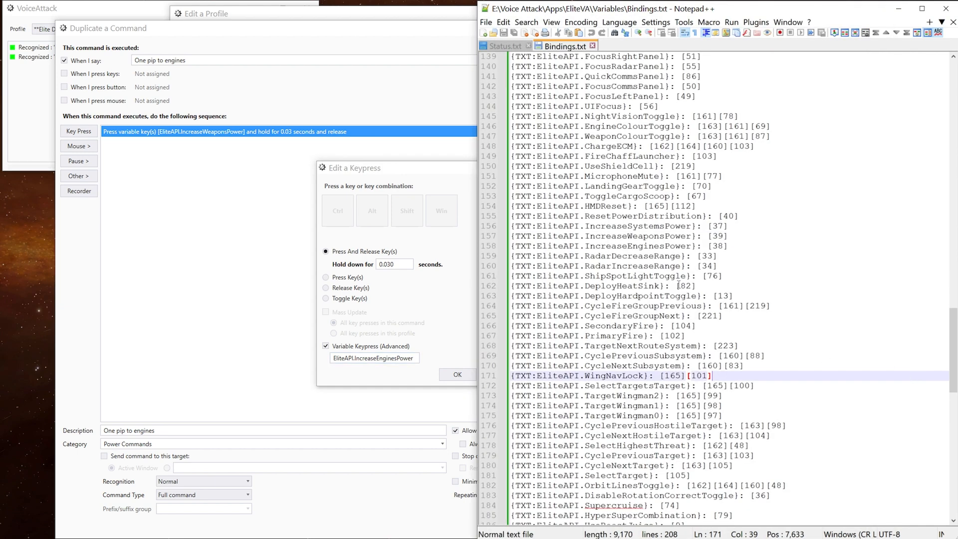
pyautogui.click(661, 248)
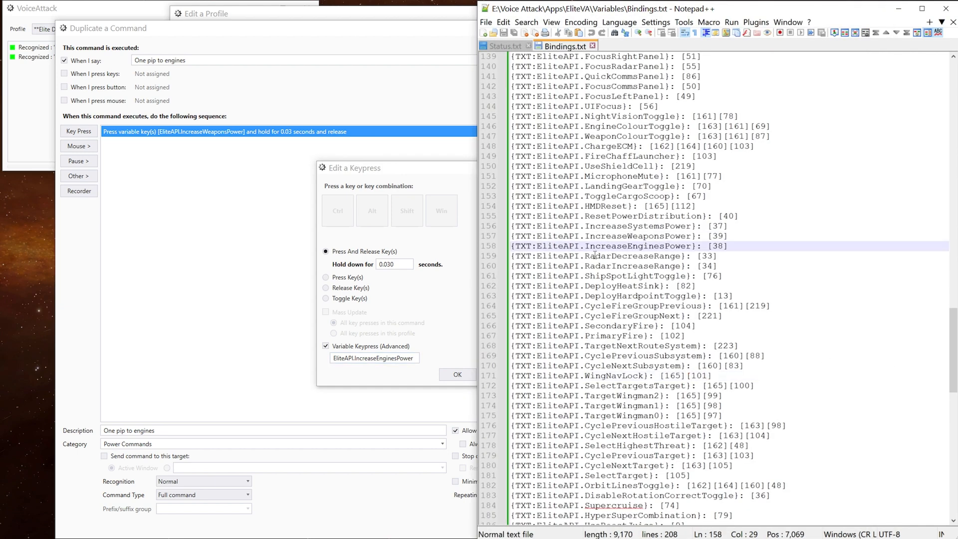
pyautogui.moveTo(537, 245); pyautogui.dragTo(698, 246)
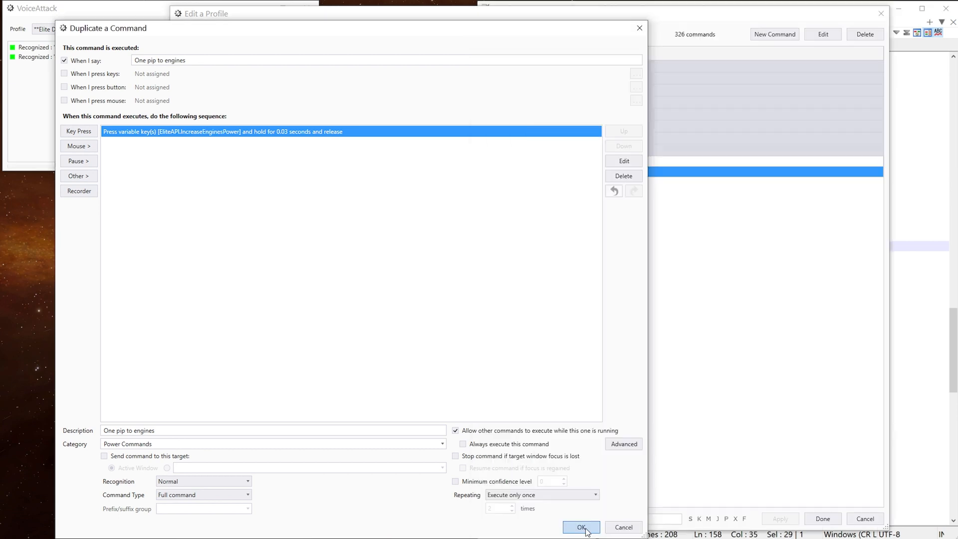
pyautogui.click(581, 527)
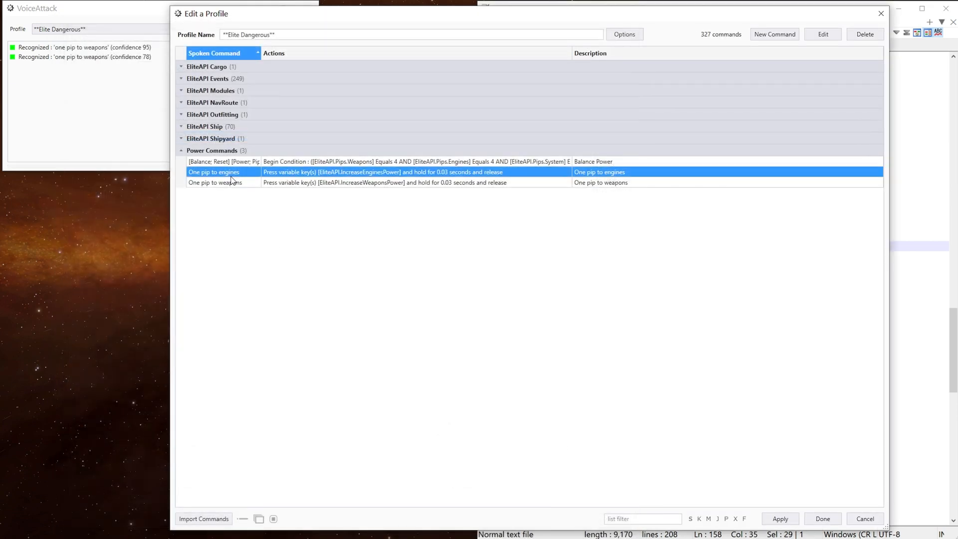
# Step: Duplicate the "One pip to weapons" command again and set the copy's spoken phrase and description to "One pip to systems"
pyautogui.rightClick(287, 185)
pyautogui.click(305, 215)
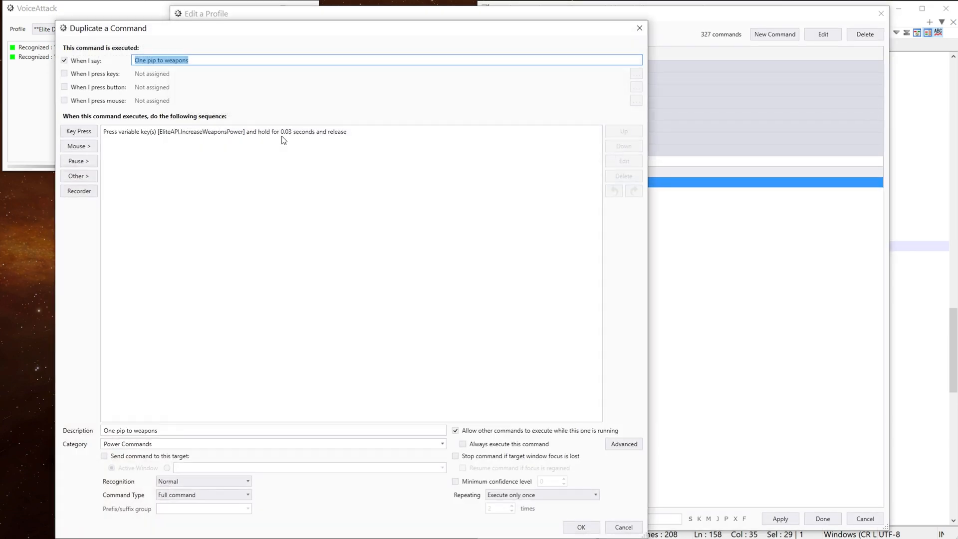
pyautogui.doubleClick(180, 60)
pyautogui.write('system')
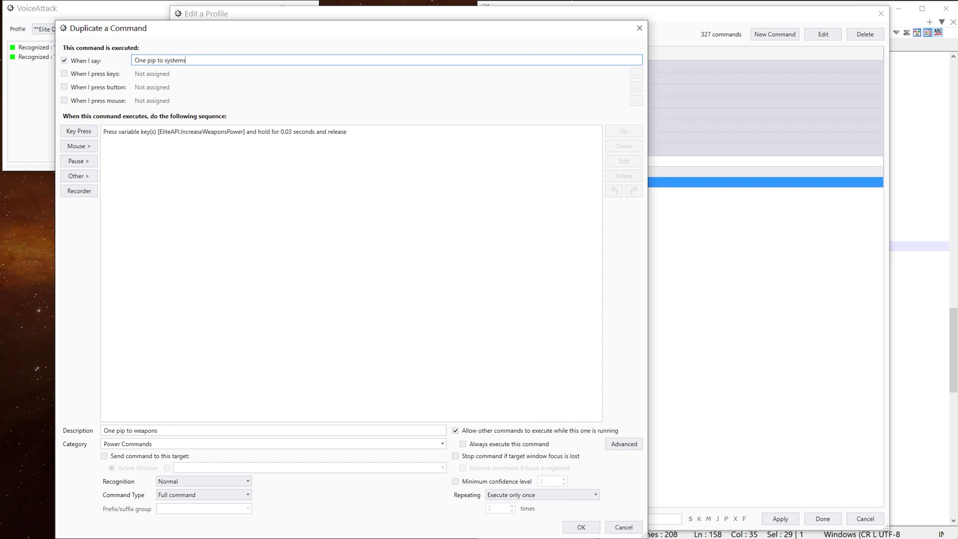
pyautogui.hotkey('ctrl', 'a')
pyautogui.hotkey('ctrl', 'c')
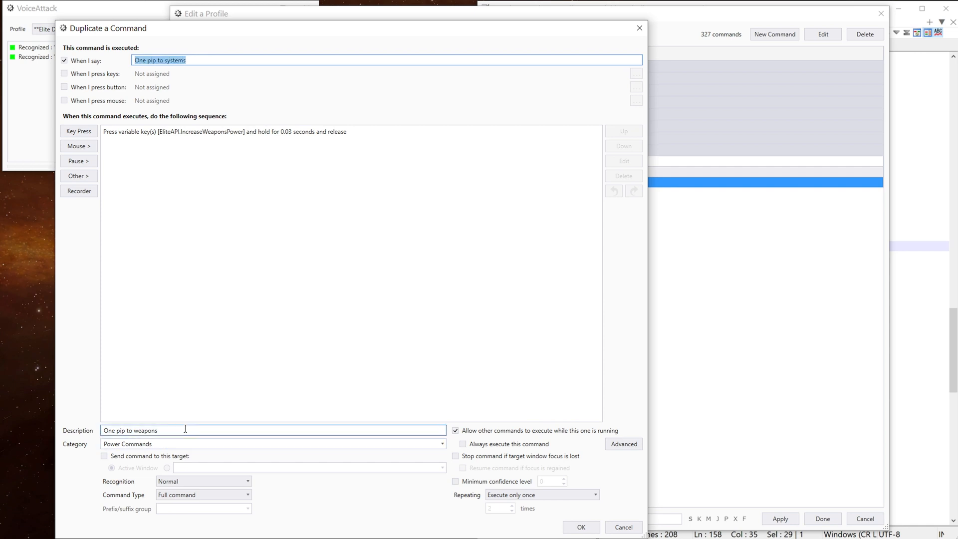
pyautogui.moveTo(186, 430); pyautogui.dragTo(50, 420)
pyautogui.hotkey('ctrl', 'v')
pyautogui.click(140, 430)
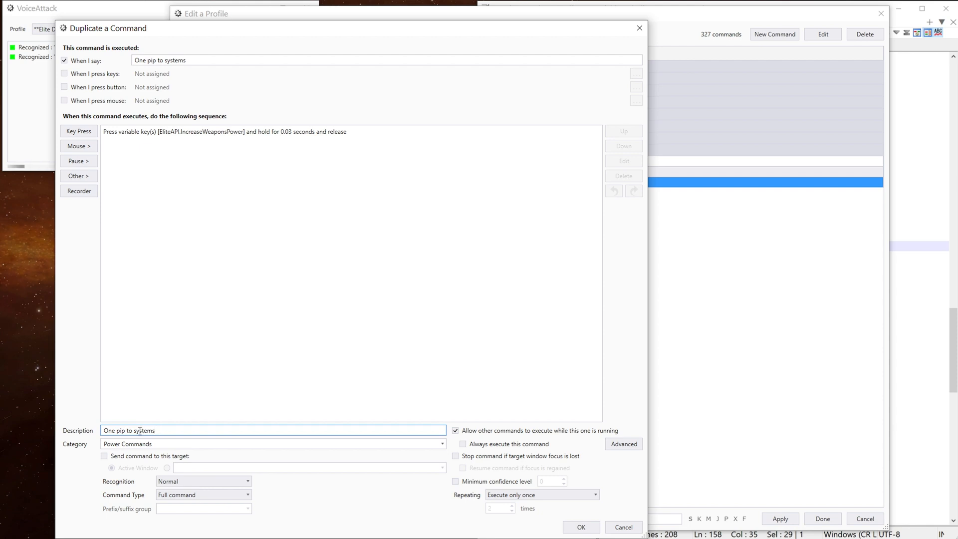
# Step: Change the copy's keypress variable to EliteAPI.IncreaseSystemsPower and save the command with the profile
pyautogui.doubleClick(140, 431)
pyautogui.hotkey('ctrl', 'c')
pyautogui.click(227, 132)
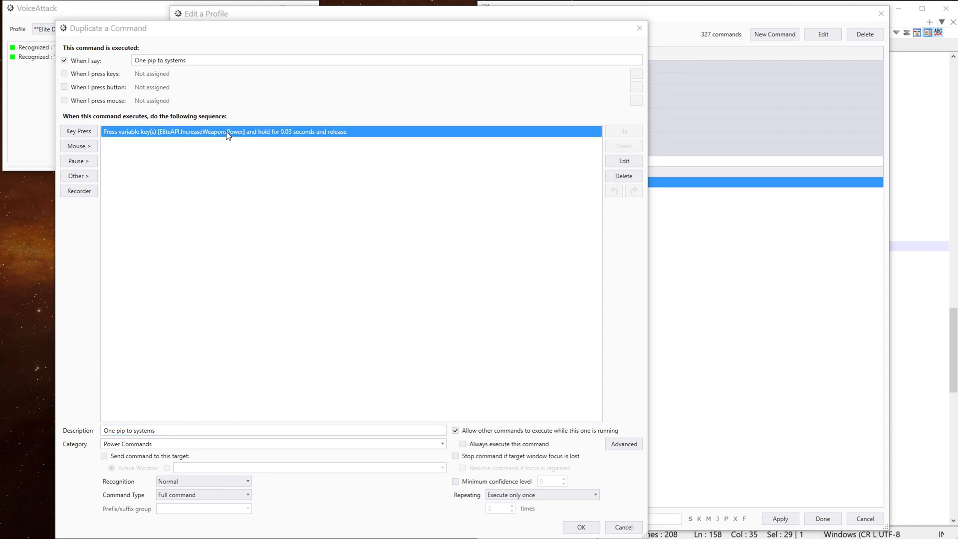
pyautogui.doubleClick(227, 133)
pyautogui.moveTo(376, 359); pyautogui.dragTo(403, 359)
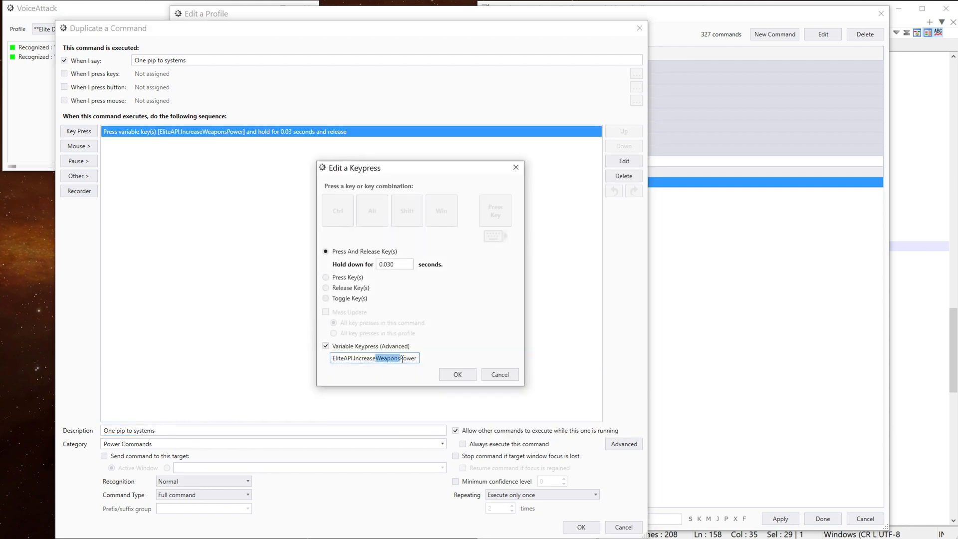
pyautogui.hotkey('ctrl', 'v')
pyautogui.click(379, 358)
pyautogui.press('BackSpace')
pyautogui.write('S')
pyautogui.click(456, 375)
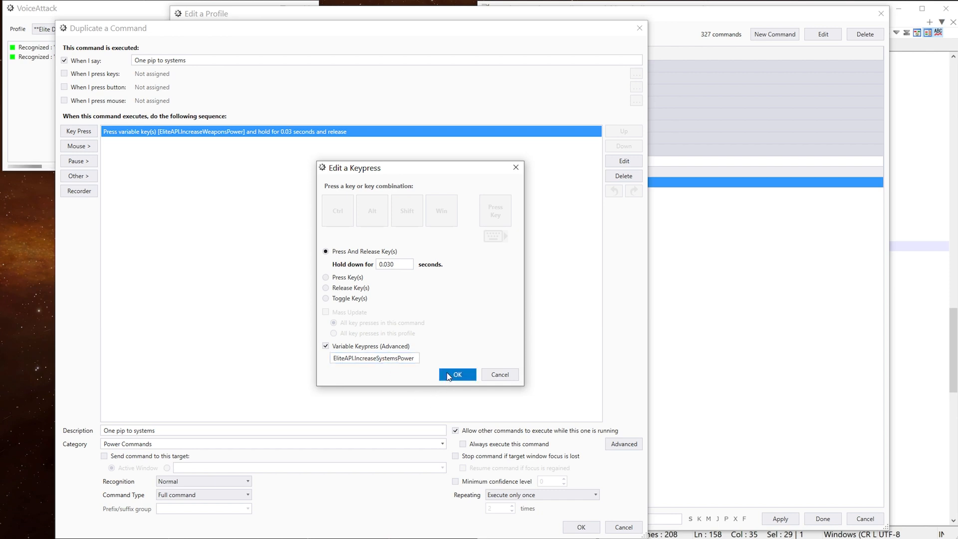
pyautogui.click(580, 528)
pyautogui.click(823, 519)
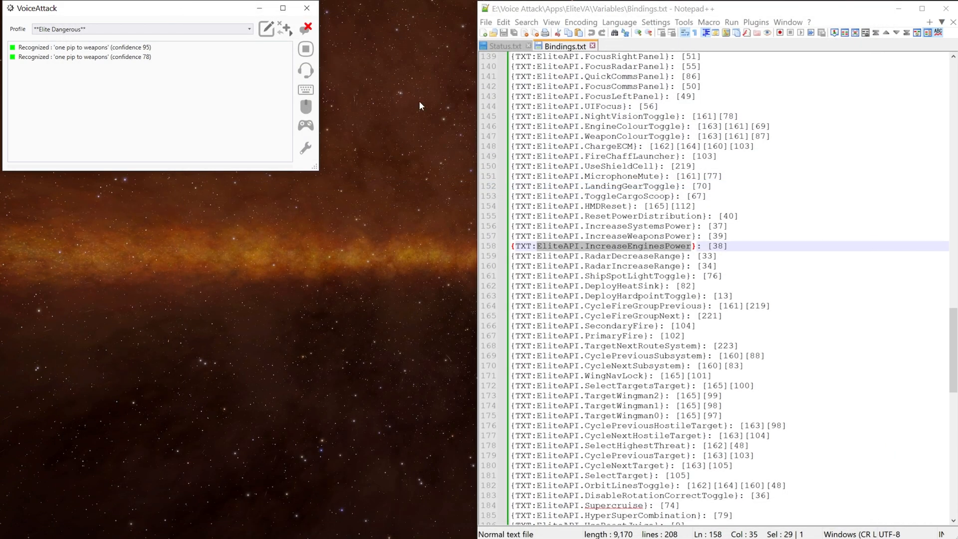
# Step: Clear the VoiceAttack recognition log
pyautogui.click(420, 101)
pyautogui.hotkey('alt', 'Tab')
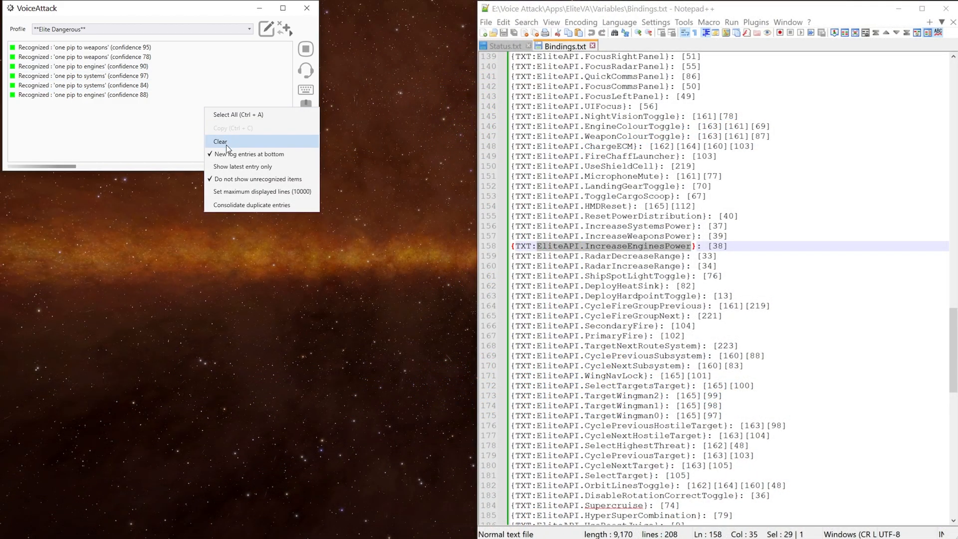
pyautogui.click(226, 145)
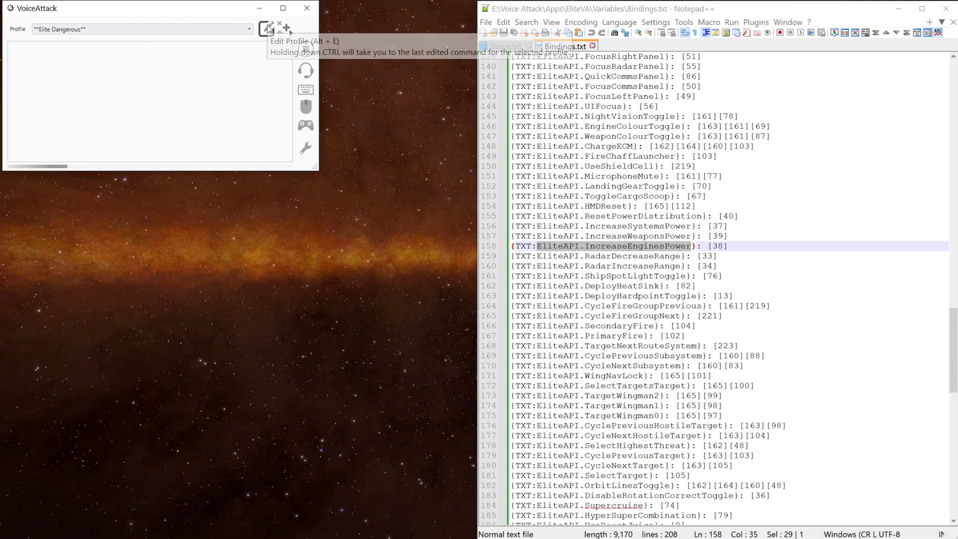
# Step: Add a profile command with the spoken phrase and description "Systems and Engines" in the category Power Commands
pyautogui.click(267, 29)
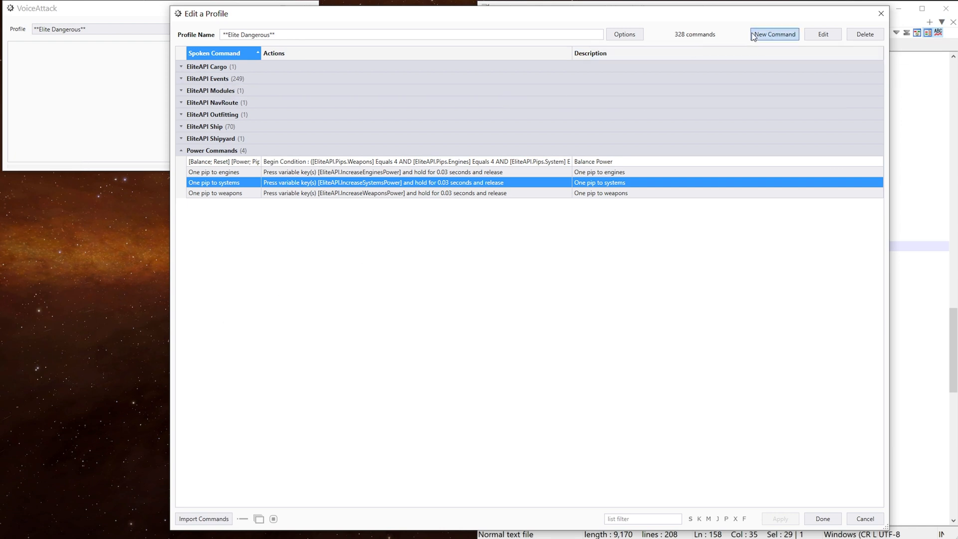
pyautogui.click(776, 36)
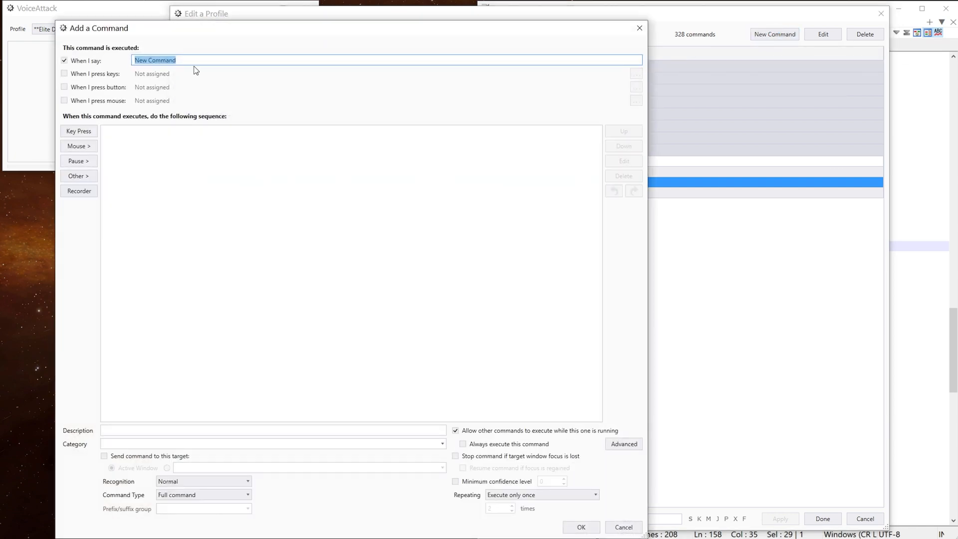
pyautogui.click(195, 59)
pyautogui.moveTo(195, 59); pyautogui.dragTo(33, 59)
pyautogui.write('Systems and Engines')
pyautogui.hotkey('ctrl', 'a')
pyautogui.hotkey('ctrl', 'c')
pyautogui.click(148, 427)
pyautogui.hotkey('ctrl', 'v')
pyautogui.click(131, 443)
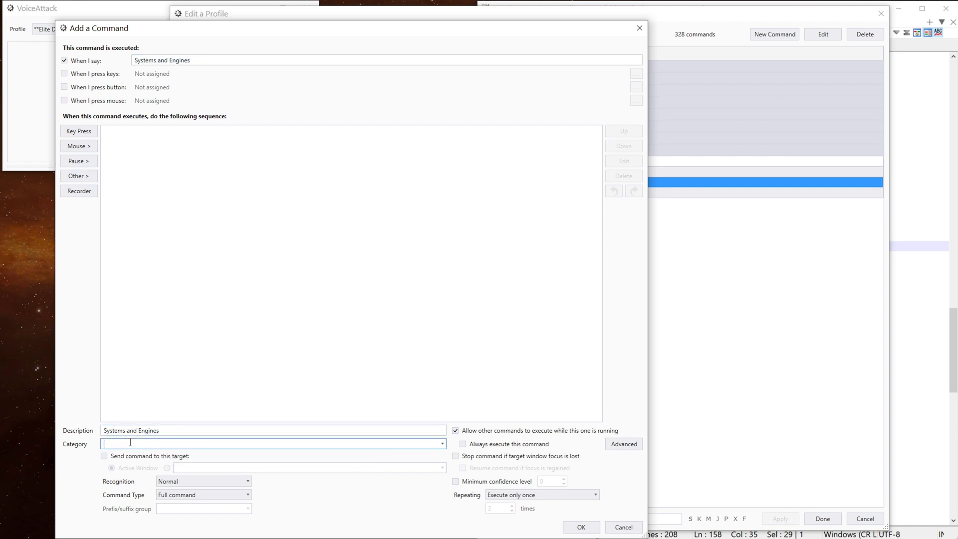
pyautogui.write('Power Commands')
pyautogui.click(212, 306)
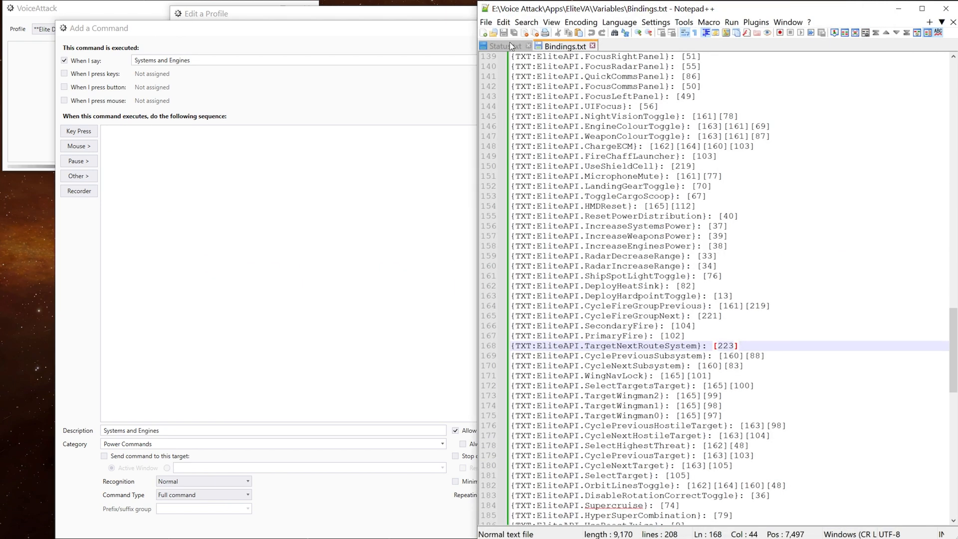
# Step: Copy the variable name EliteAPI.InMothership from Status.txt in Notepad++
pyautogui.click(510, 47)
pyautogui.click(726, 278)
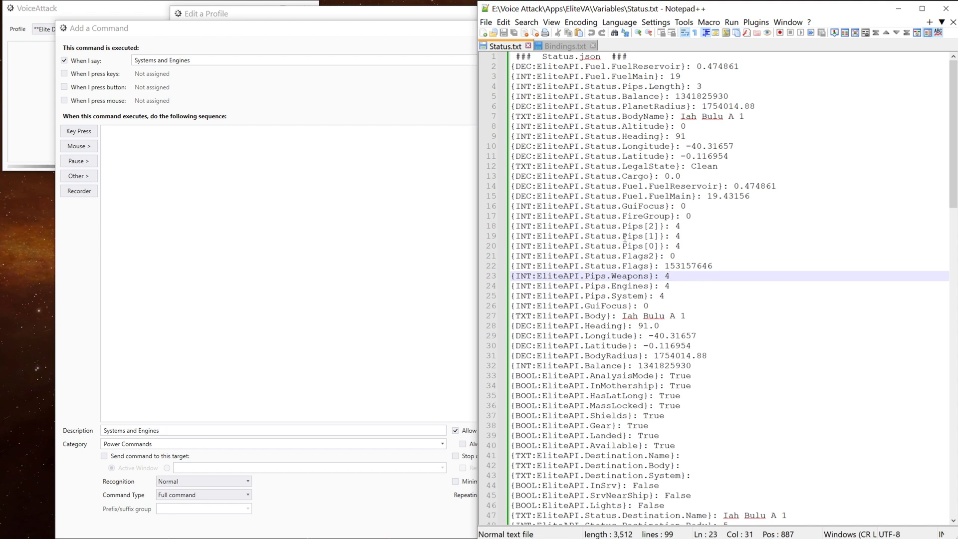
pyautogui.doubleClick(647, 385)
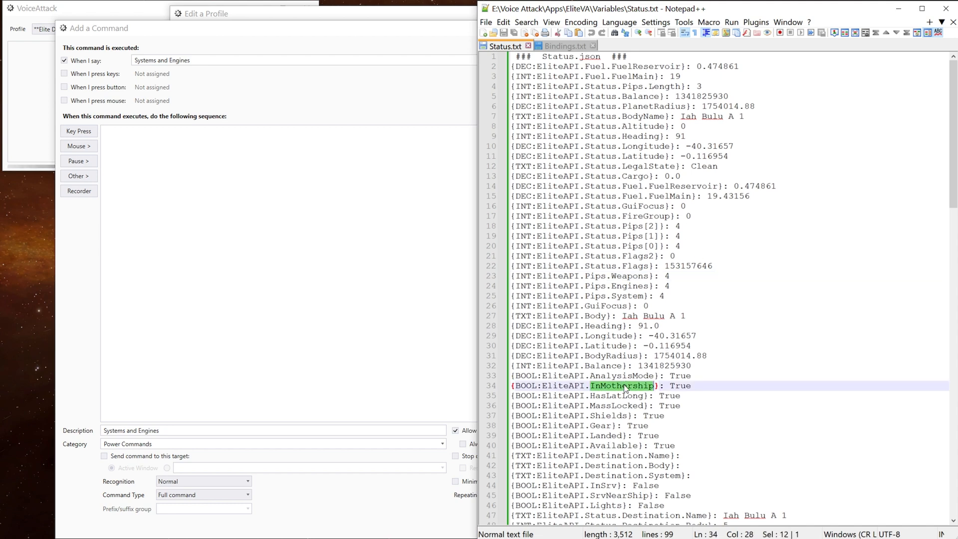
pyautogui.keyDown('shift'); pyautogui.click(542, 386); pyautogui.keyUp('shift')
pyautogui.hotkey('ctrl', 'c')
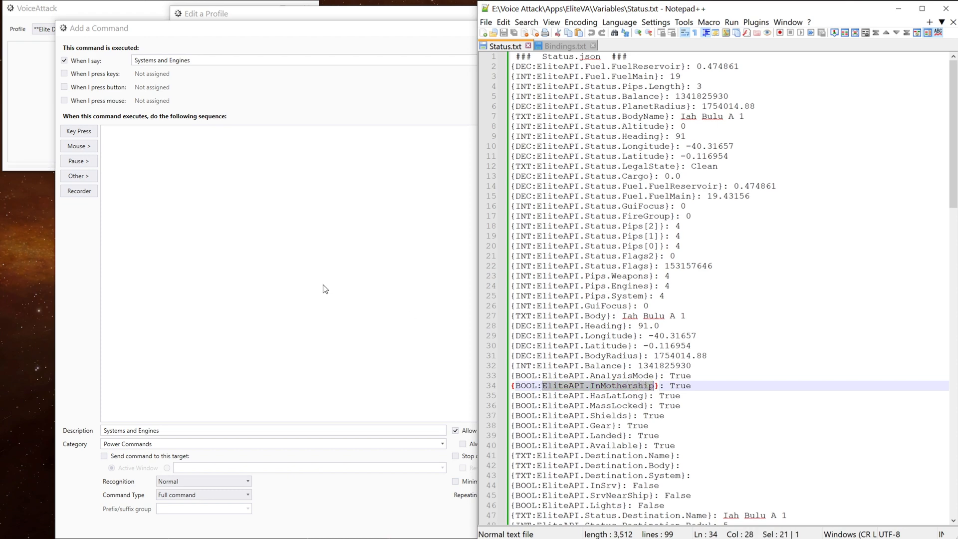
# Step: Begin a compound conditional block in the VoiceAttack command with the boolean condition EliteAPI.InMothership equals False
pyautogui.click(325, 289)
pyautogui.click(78, 176)
pyautogui.moveTo(135, 231)
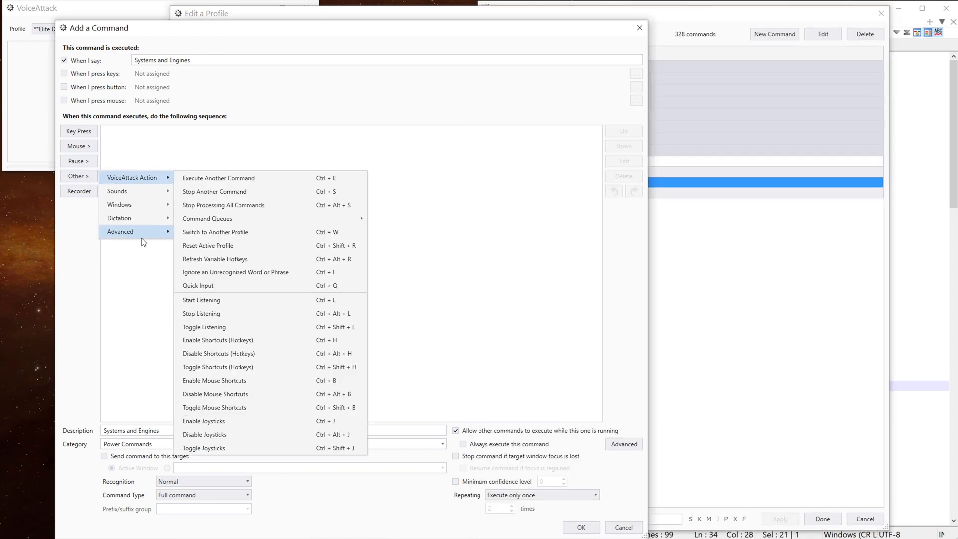
pyautogui.moveTo(289, 338)
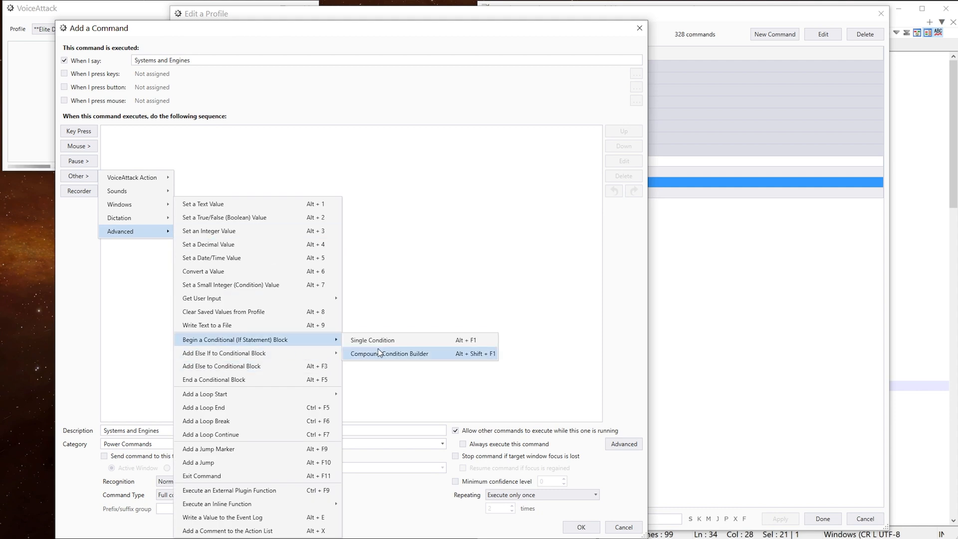
pyautogui.click(378, 349)
pyautogui.click(323, 86)
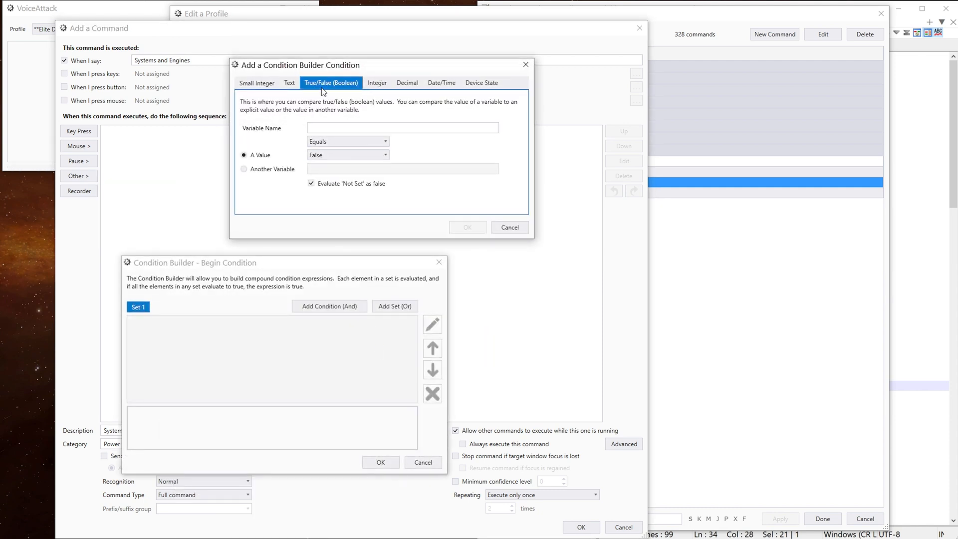
pyautogui.hotkey('ctrl', 'v')
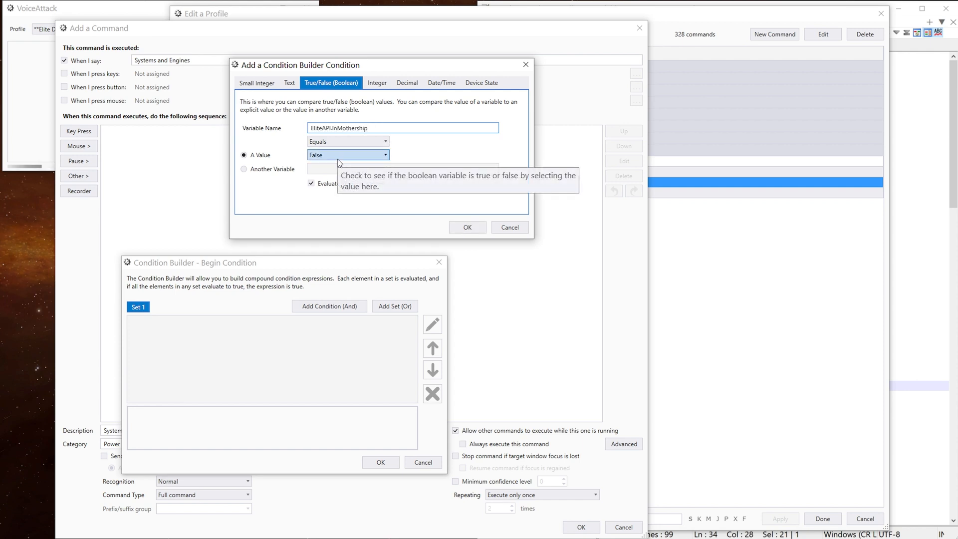
pyautogui.click(466, 227)
# Step: Start an additional And condition and copy the variable name EliteAPI.InSrv from Status.txt in Notepad++
pyautogui.click(330, 307)
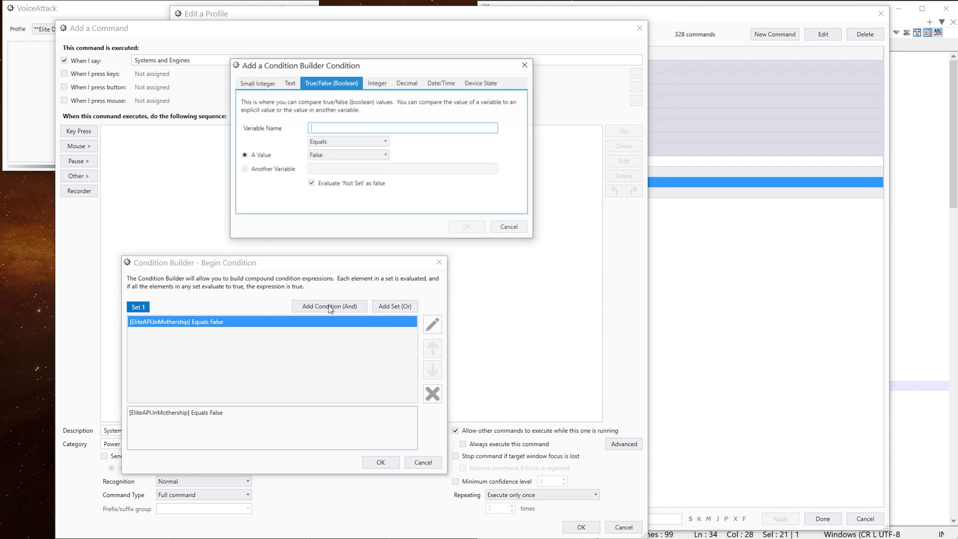
pyautogui.click(856, 242)
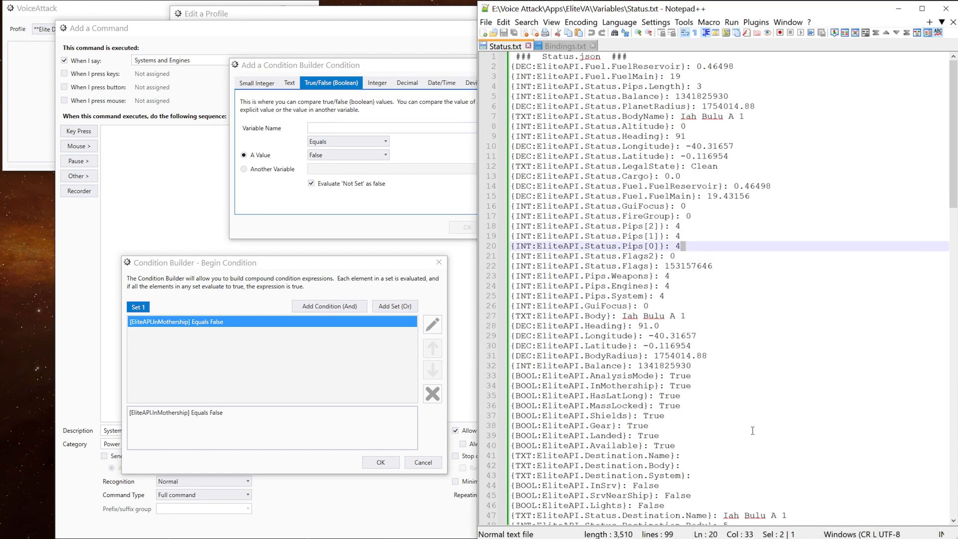
pyautogui.scroll(-2, 753, 430)
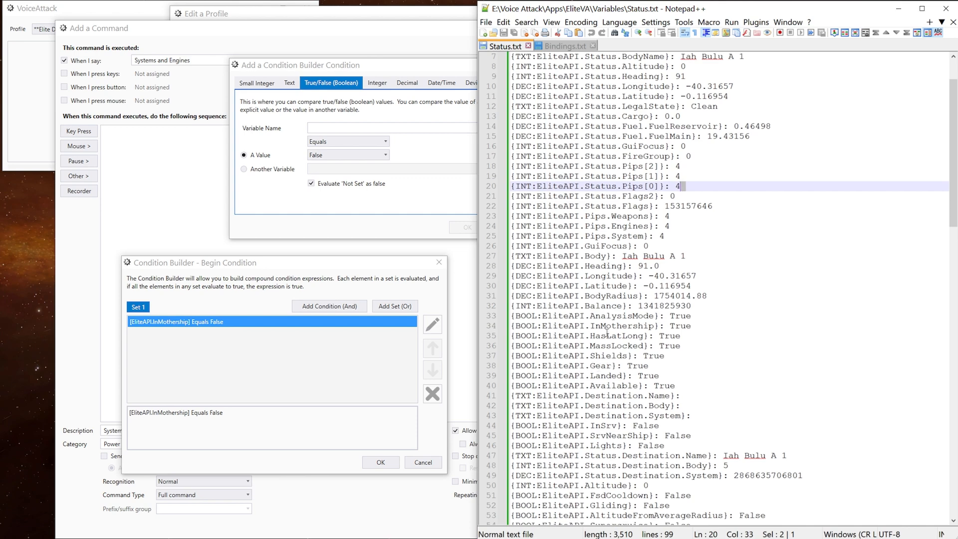
pyautogui.click(612, 425)
pyautogui.moveTo(542, 425); pyautogui.dragTo(618, 425)
pyautogui.hotkey('ctrl', 'c')
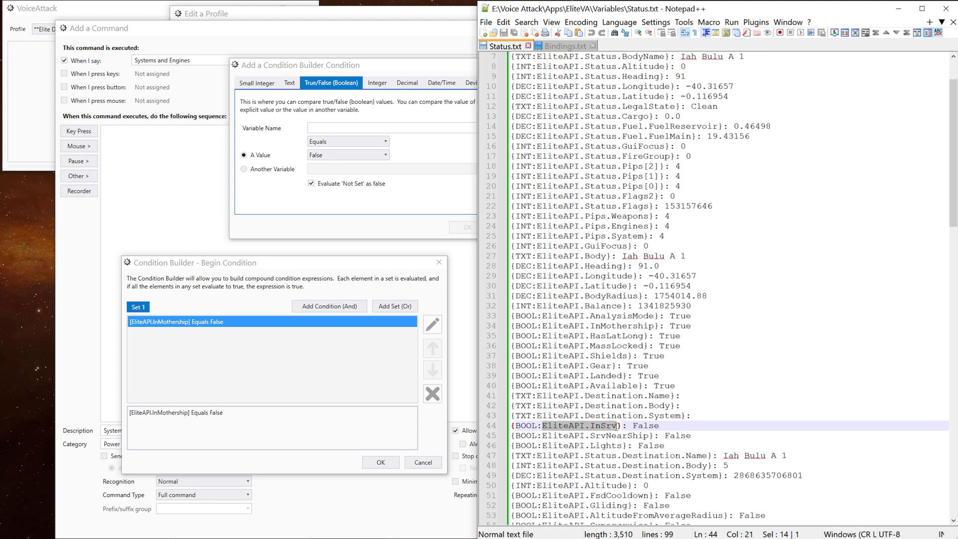
# Step: Complete the additional And condition in the first set as boolean EliteAPI.InSrv equals False
pyautogui.click(350, 129)
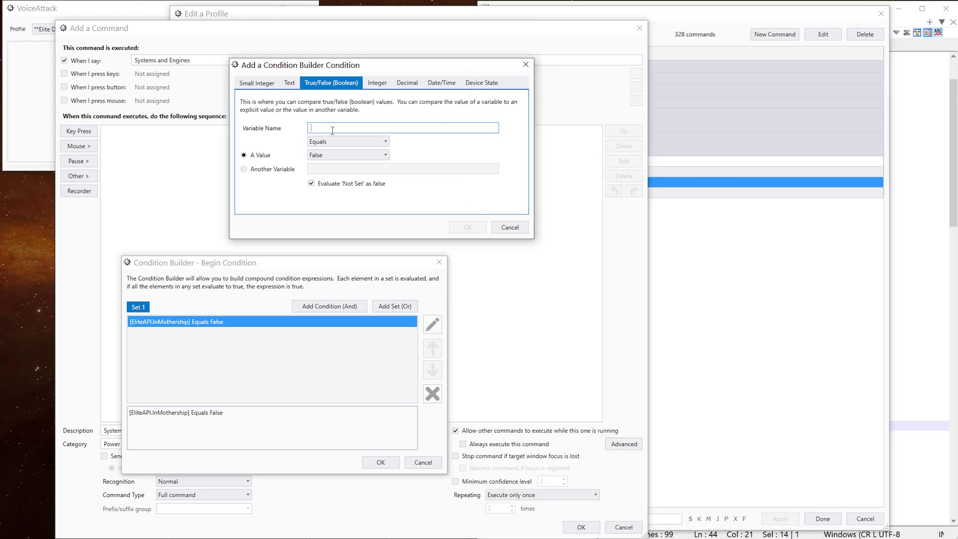
pyautogui.hotkey('ctrl', 'v')
pyautogui.click(464, 227)
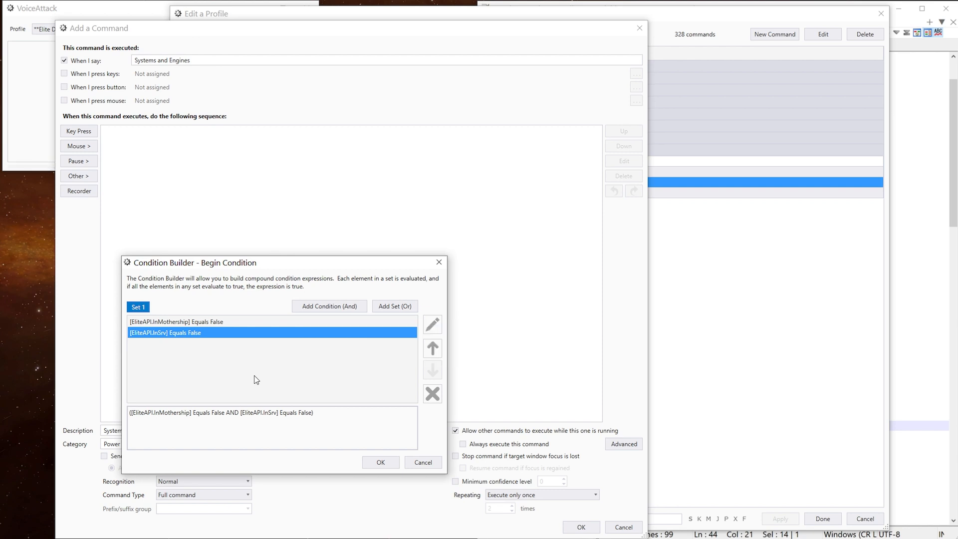
# Step: Start an Or set with an integer condition and copy the variable name EliteAPI.Pips.System from Status.txt in Notepad++
pyautogui.click(394, 310)
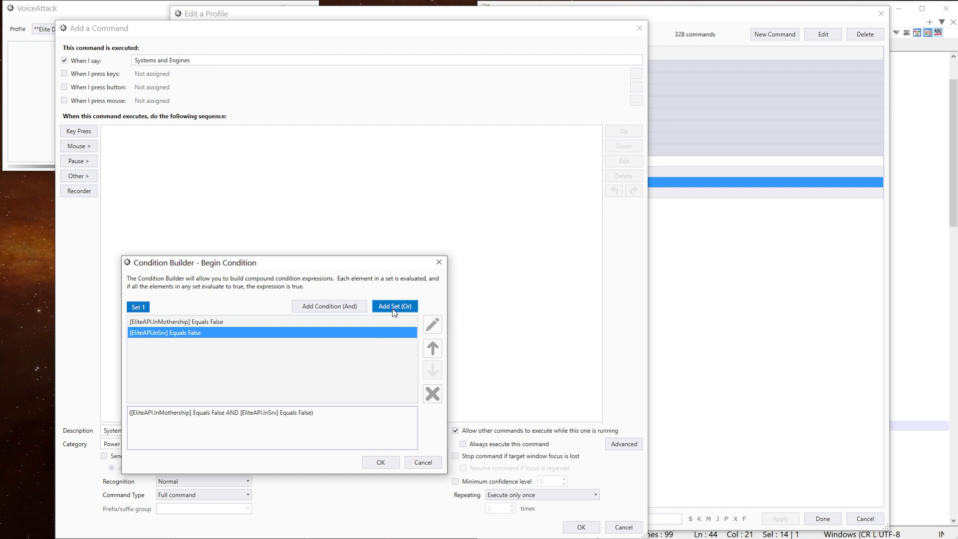
pyautogui.click(378, 81)
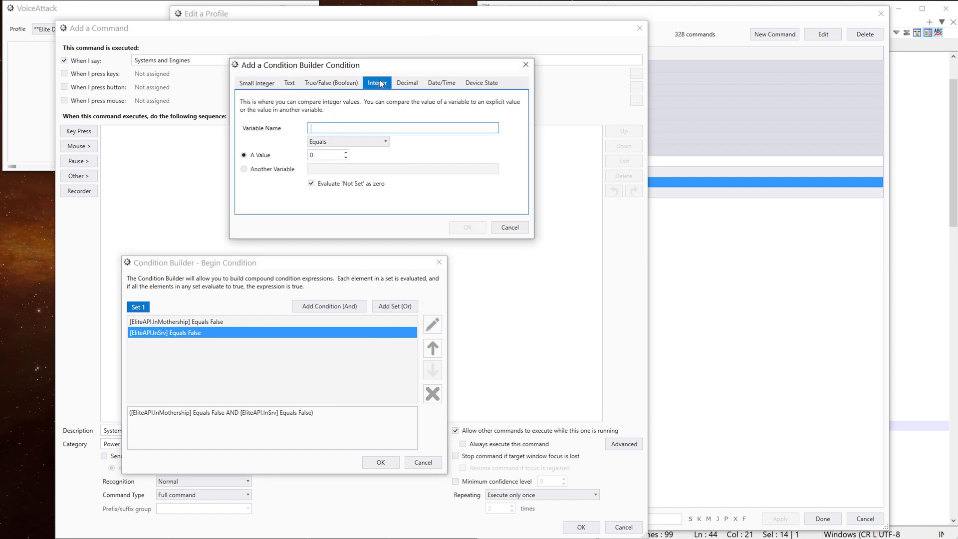
pyautogui.click(919, 216)
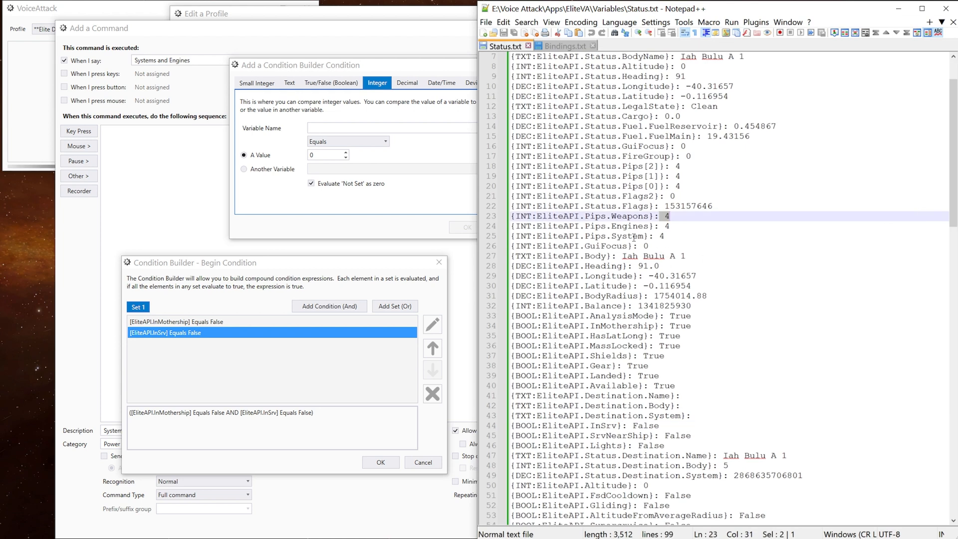
pyautogui.click(623, 225)
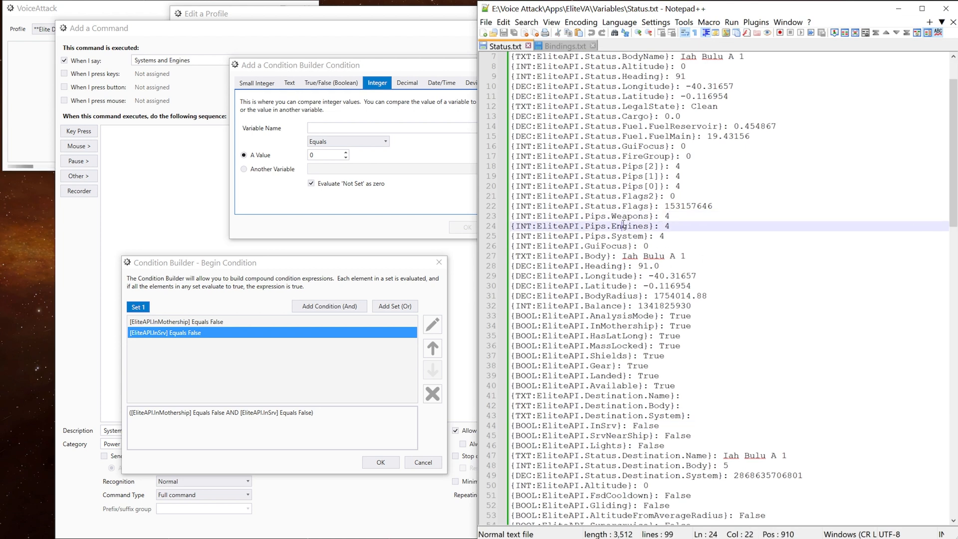
pyautogui.click(546, 217)
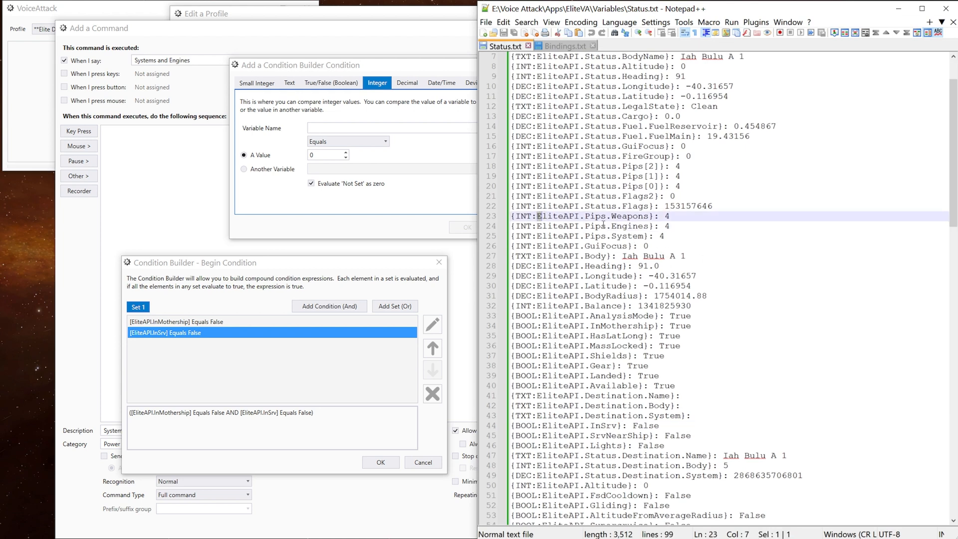
pyautogui.click(663, 237)
pyautogui.moveTo(538, 236); pyautogui.dragTo(646, 238)
pyautogui.hotkey('ctrl', 'c')
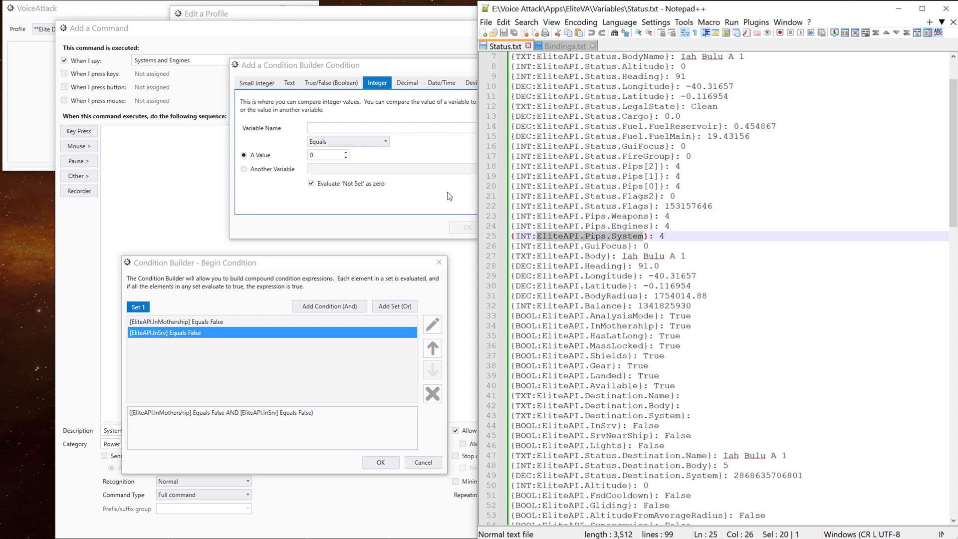
# Step: In VoiceAttack, define the second set's integer condition as EliteAPI.Pips.System equals 8
pyautogui.click(355, 127)
pyautogui.hotkey('ctrl', 'v')
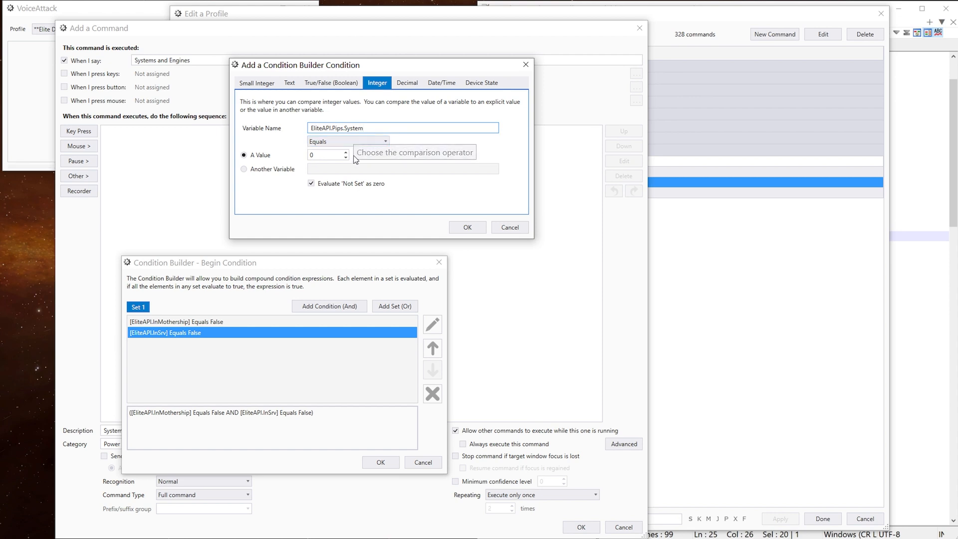
pyautogui.doubleClick(328, 154)
pyautogui.write('8')
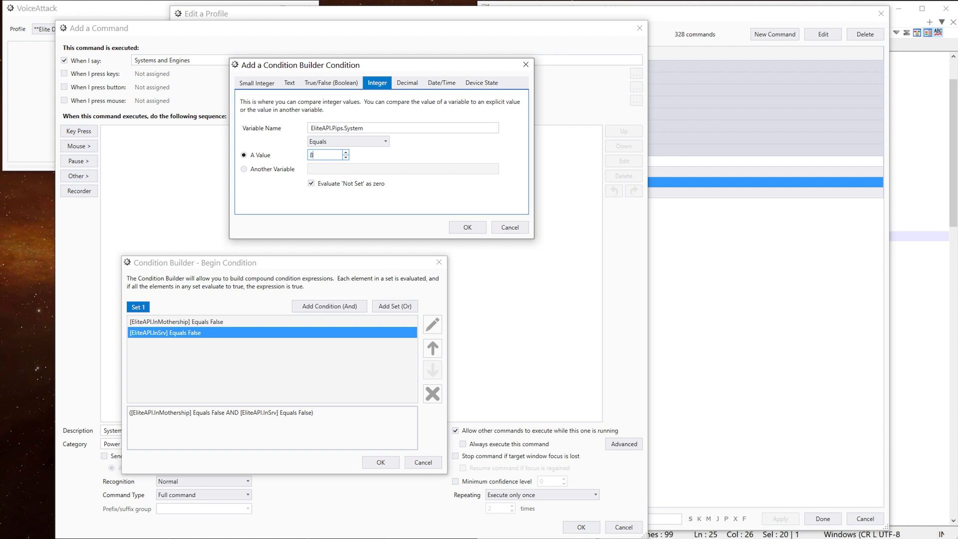
pyautogui.click(467, 227)
pyautogui.click(387, 310)
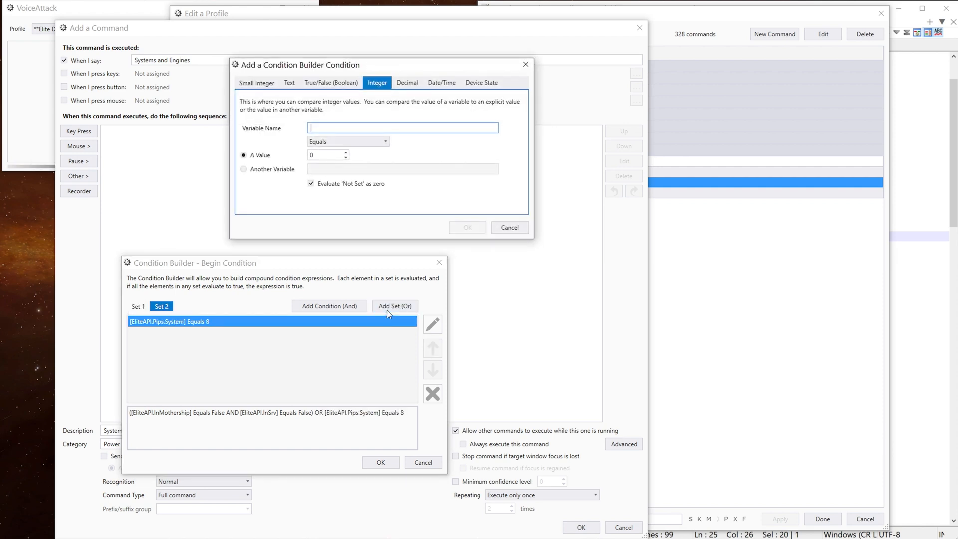
pyautogui.click(507, 232)
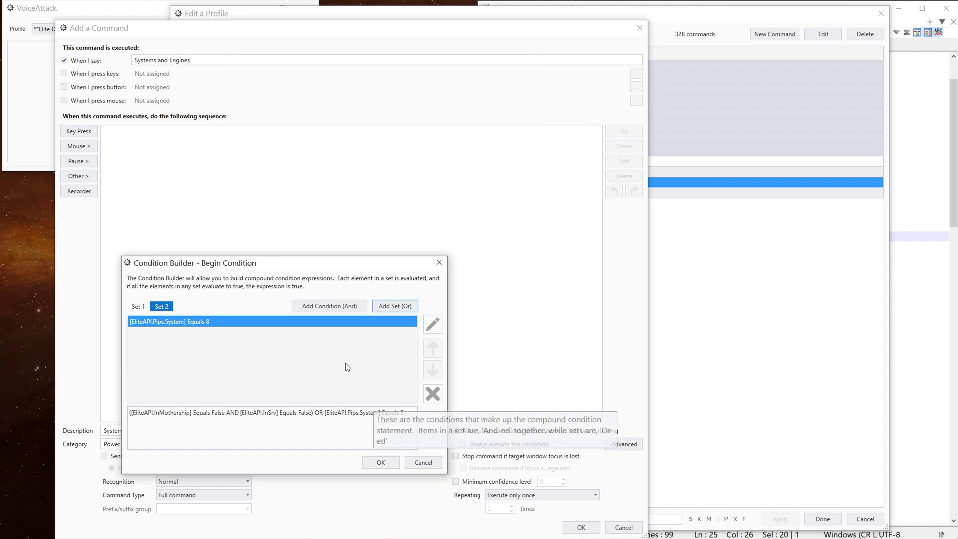
# Step: Start an And condition in the second set and copy the variable name EliteAPI.Pips.Engines from Status.txt in Notepad++
pyautogui.click(328, 305)
pyautogui.click(913, 236)
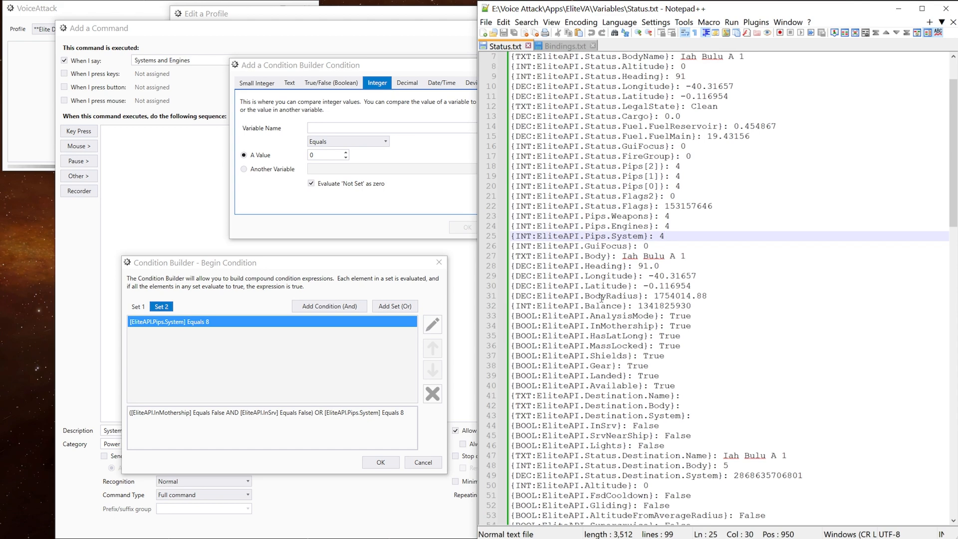
pyautogui.click(609, 226)
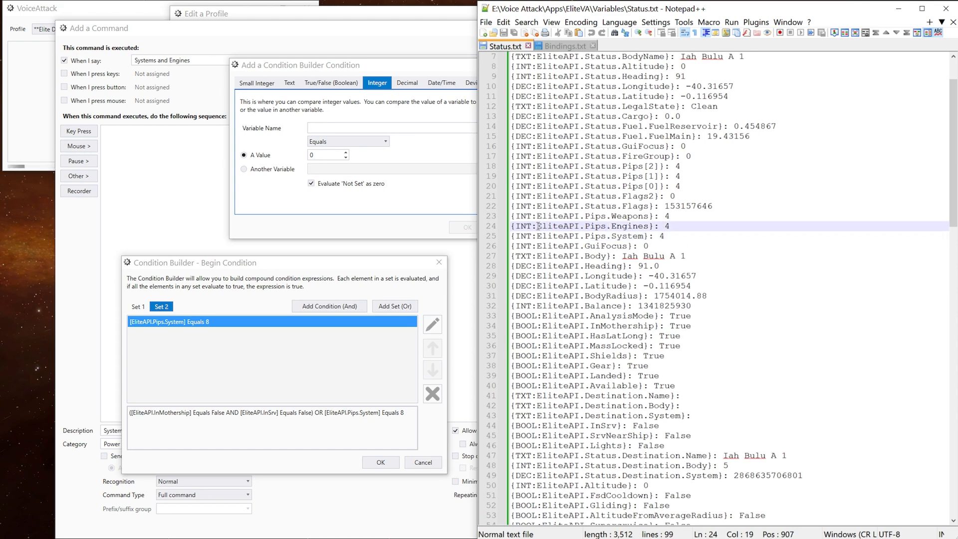
pyautogui.moveTo(537, 226); pyautogui.dragTo(650, 226)
pyautogui.hotkey('ctrl', 'c')
# Step: In VoiceAttack, define the And condition as EliteAPI.Pips.Engines equals 4 and accept the compound condition
pyautogui.click(410, 158)
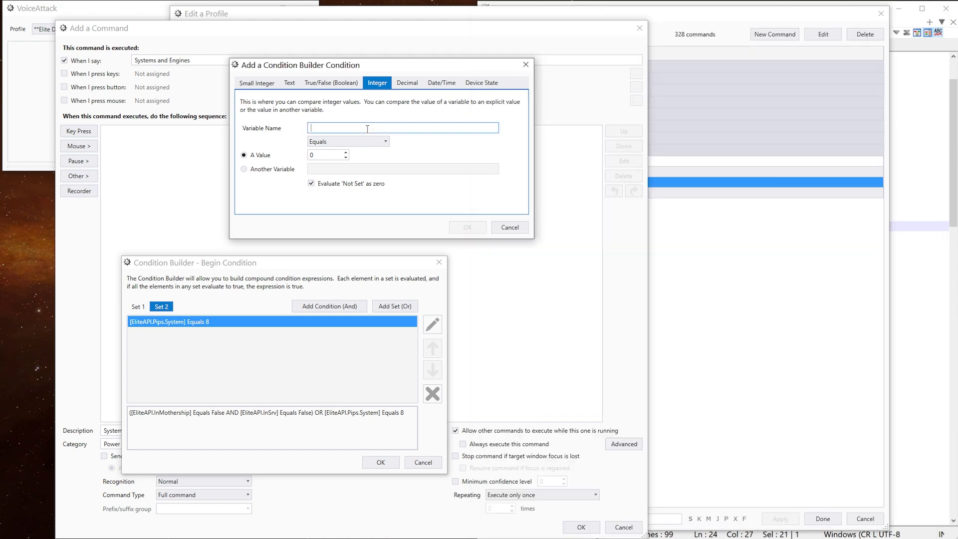
pyautogui.hotkey('ctrl', 'v')
pyautogui.click(324, 158)
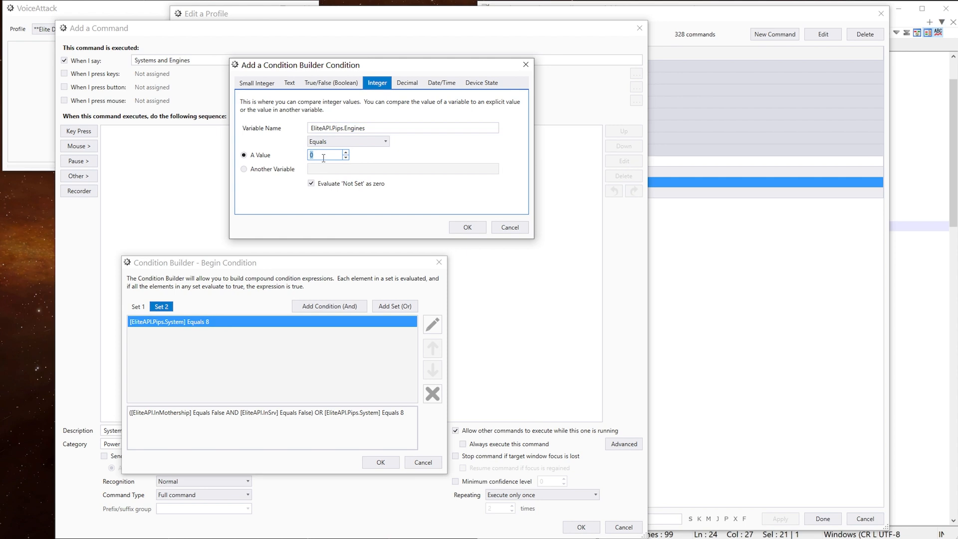
pyautogui.write('4')
pyautogui.click(464, 230)
pyautogui.click(381, 462)
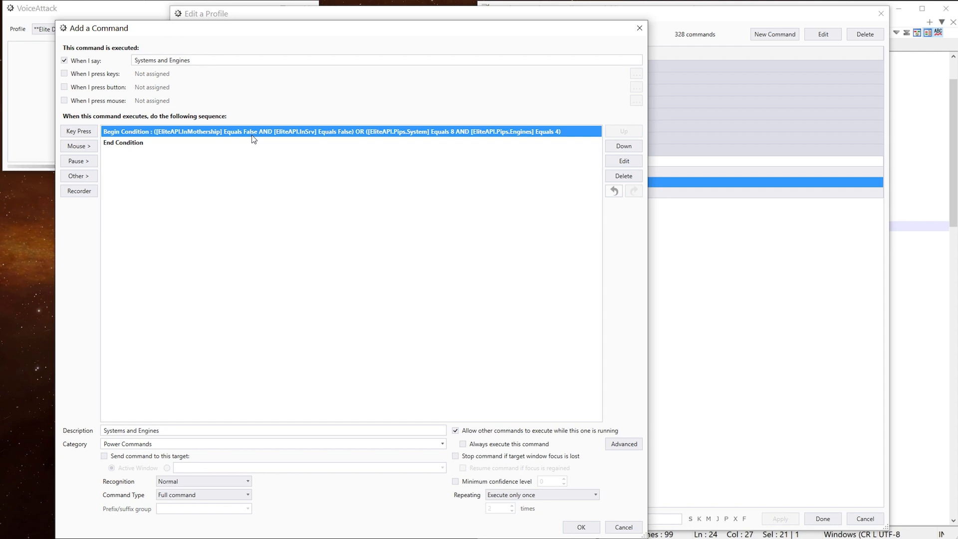
# Step: Configure the End Condition action to exit the command when the condition is met
pyautogui.doubleClick(134, 145)
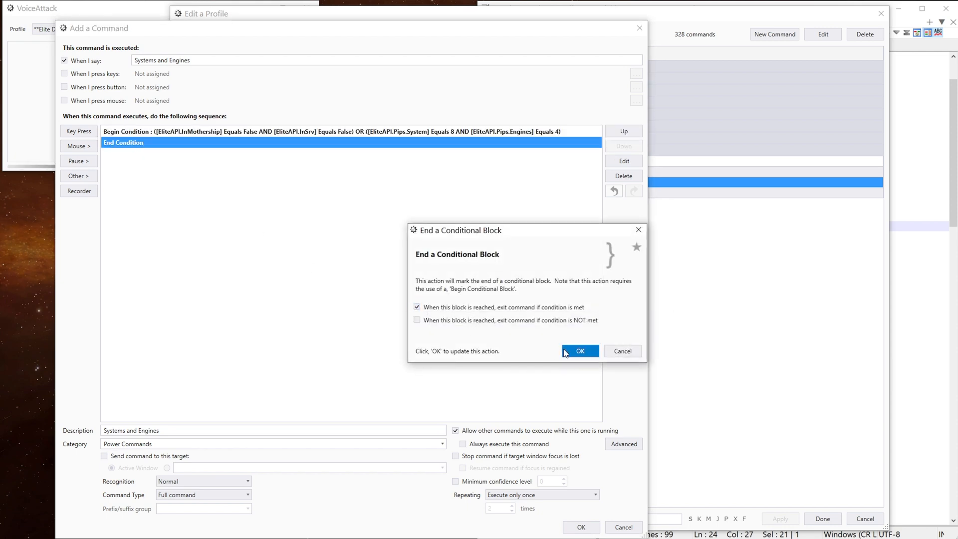
pyautogui.click(581, 350)
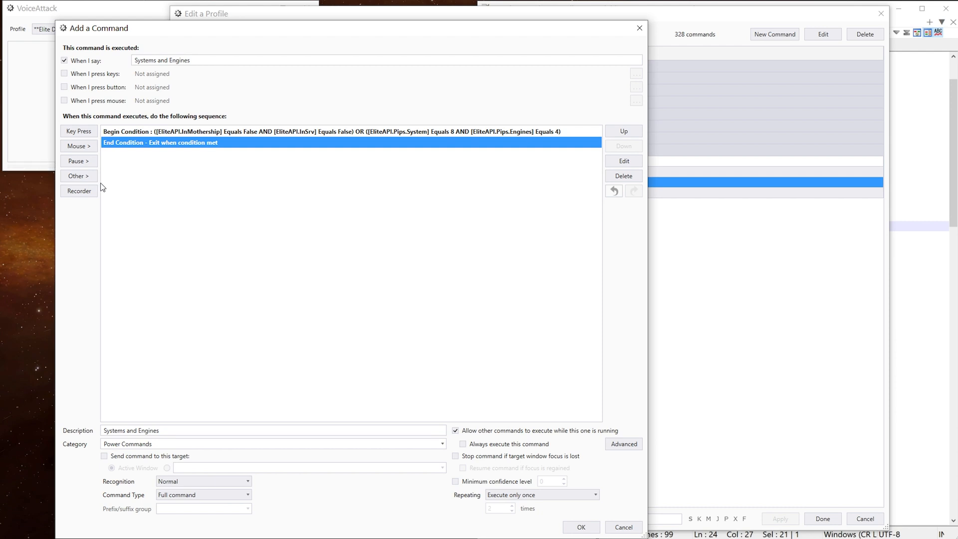
# Step: Add an Execute Another Command action after the conditional block that runs [Balance; Reset] [Power; Pips] and waits for completion
pyautogui.click(84, 175)
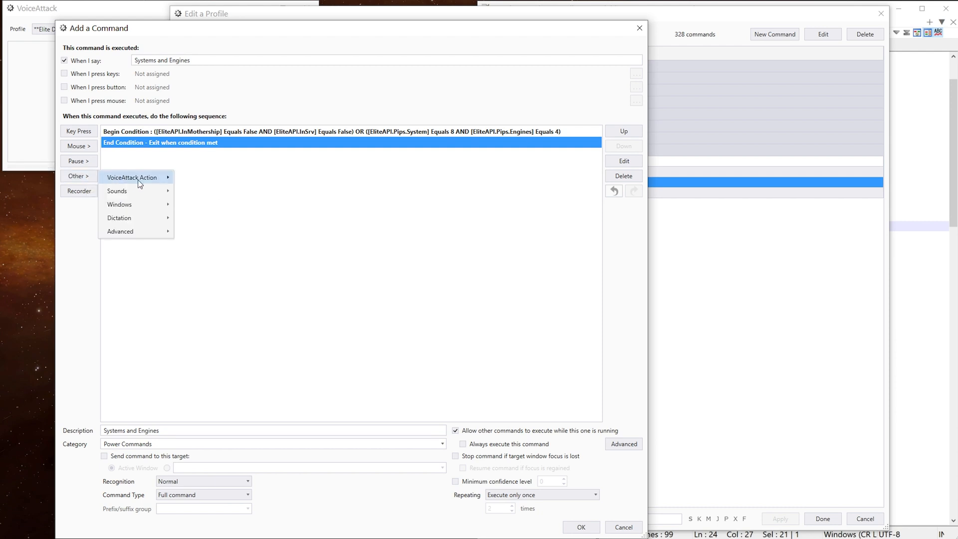
pyautogui.moveTo(138, 180)
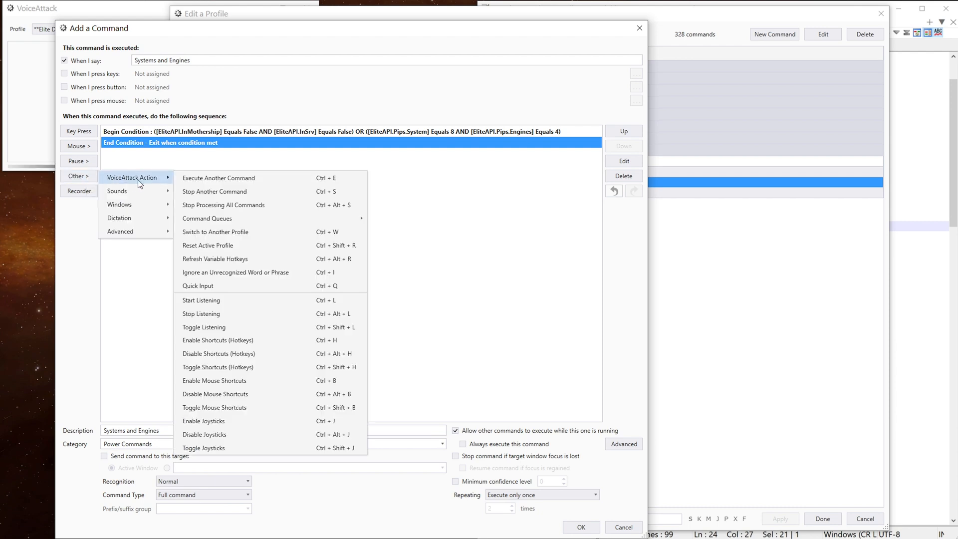
pyautogui.click(191, 181)
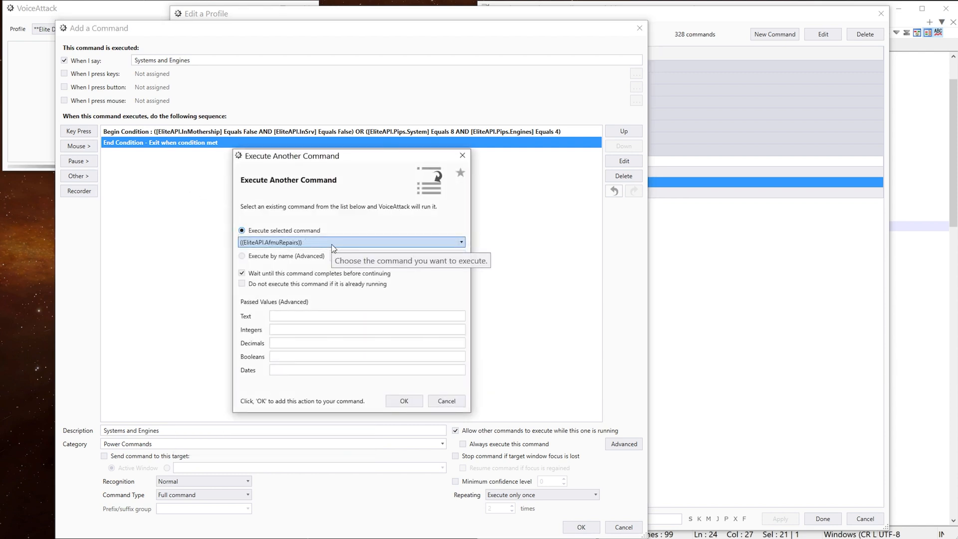
pyautogui.click(332, 244)
pyautogui.scroll(-5, 360, 299)
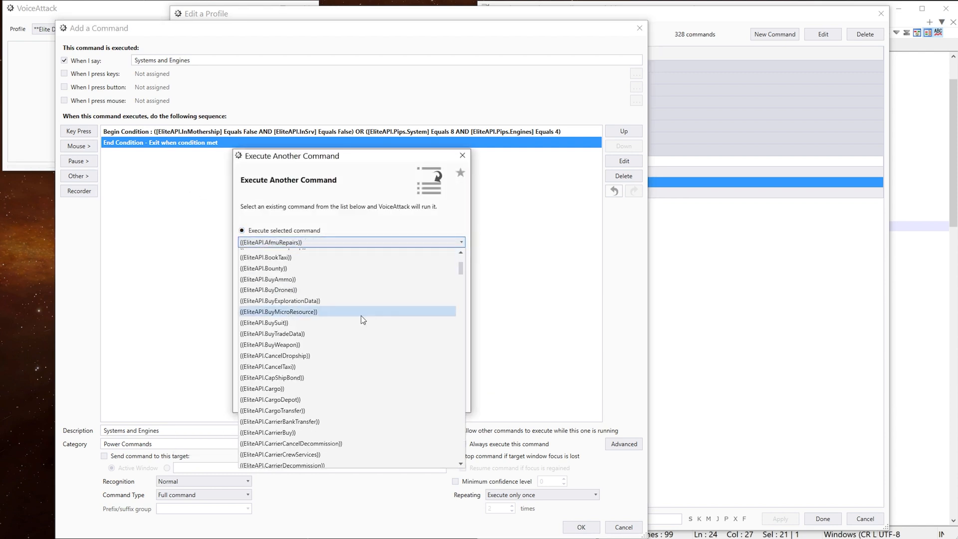
pyautogui.scroll(-12, 357, 339)
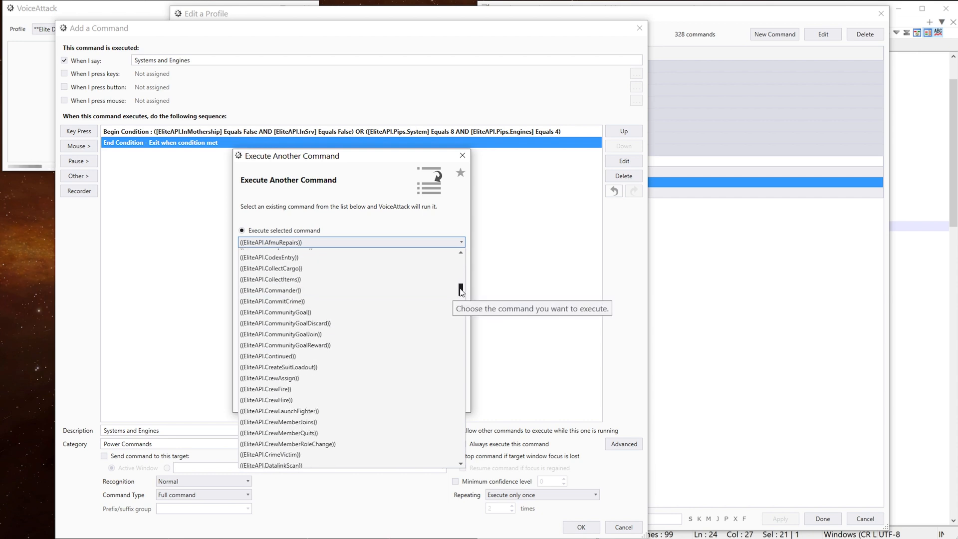
pyautogui.moveTo(460, 290); pyautogui.dragTo(457, 458)
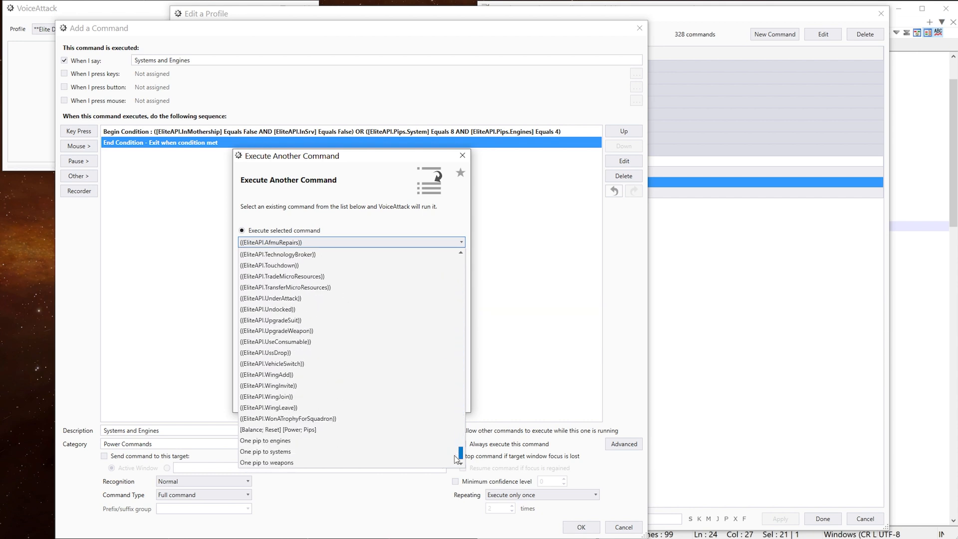
pyautogui.click(277, 429)
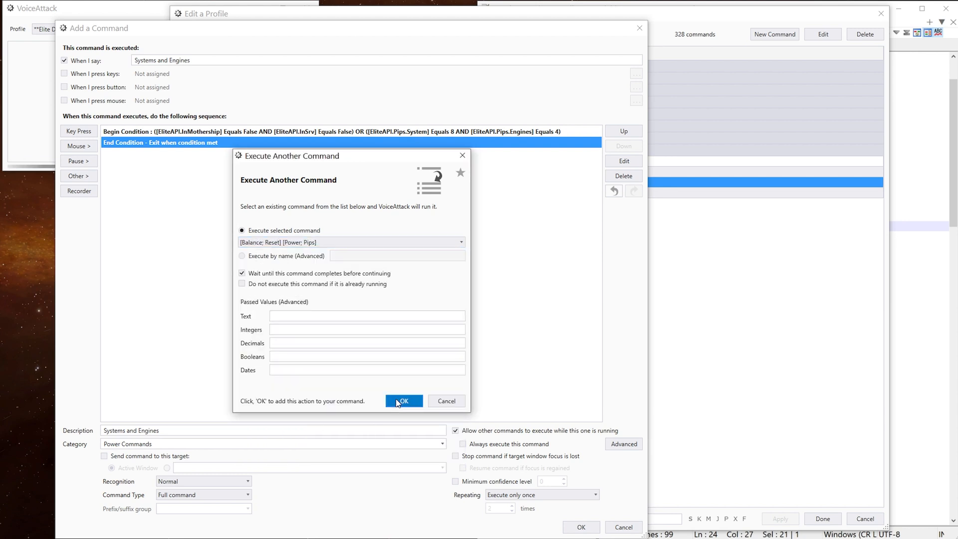
pyautogui.click(400, 402)
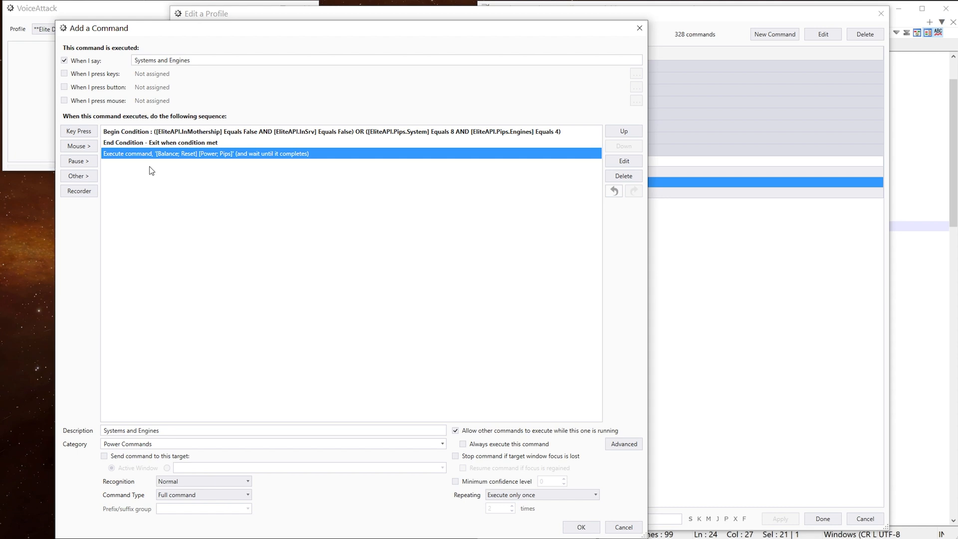
# Step: Add a loop that repeats 2 times after the execute command action
pyautogui.click(79, 175)
pyautogui.moveTo(125, 231)
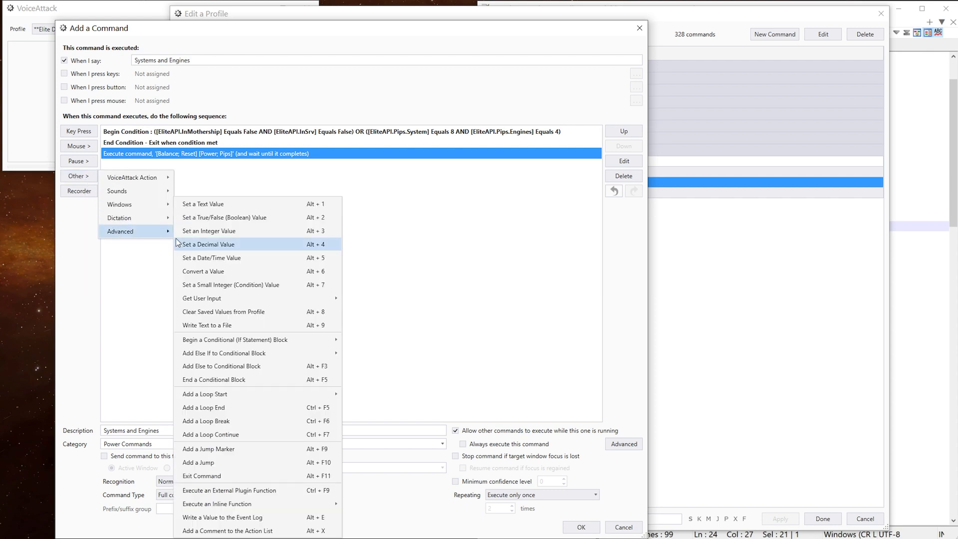
pyautogui.moveTo(237, 396)
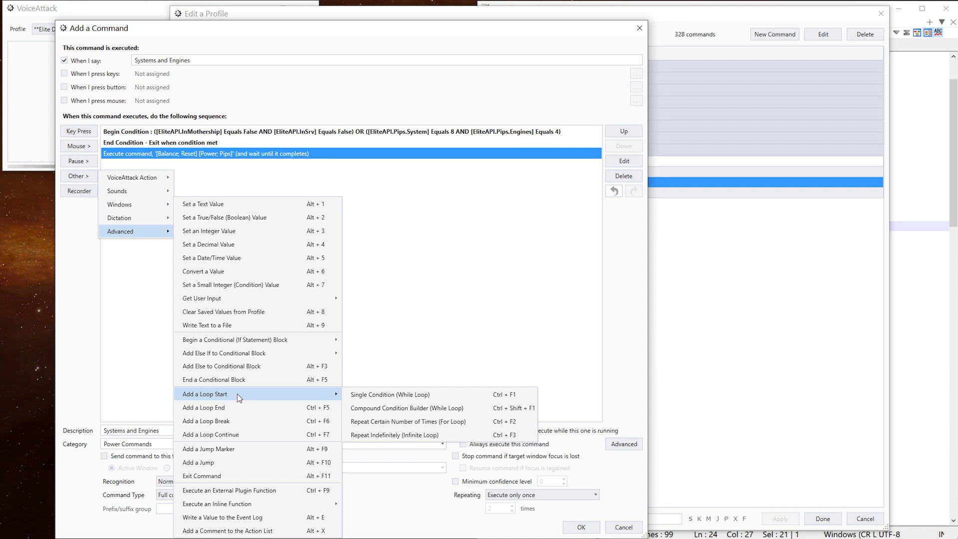
pyautogui.click(428, 421)
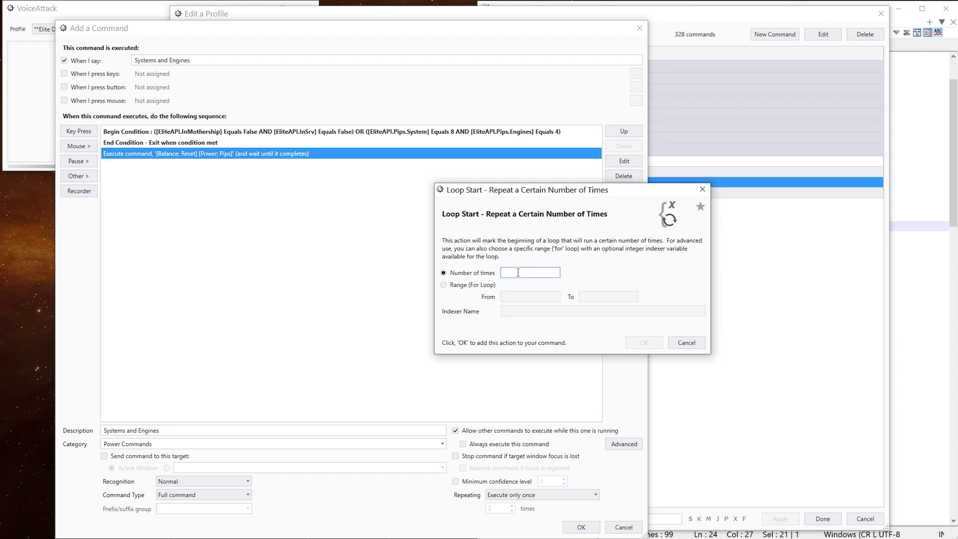
pyautogui.write('2')
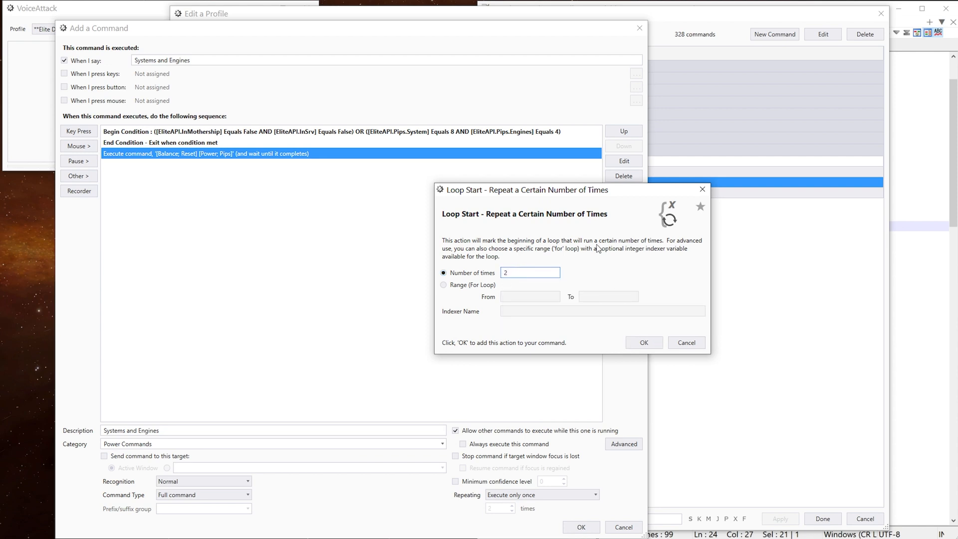
pyautogui.click(644, 343)
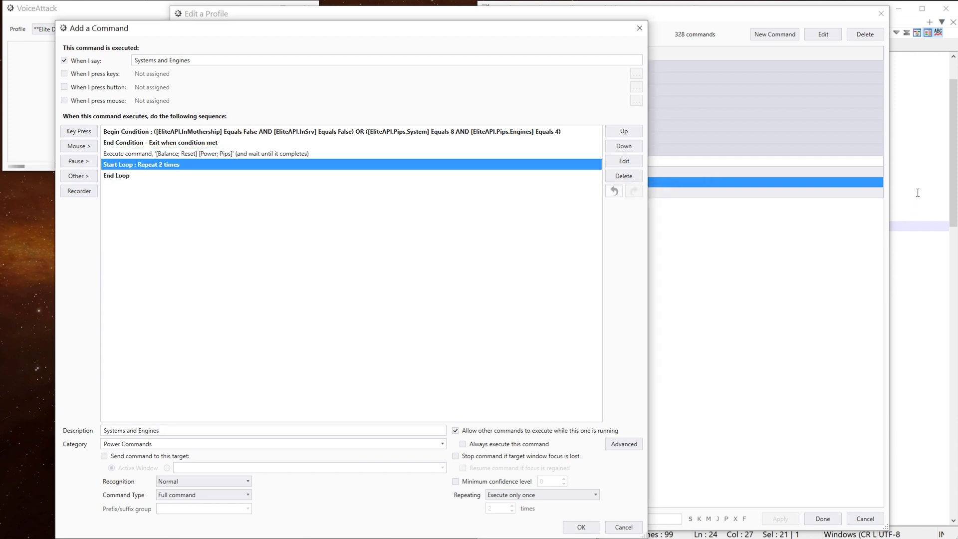
# Step: Copy the variable name EliteAPI.IncreaseEnginesPower from Bindings.txt in Notepad++
pyautogui.click(918, 193)
pyautogui.click(565, 46)
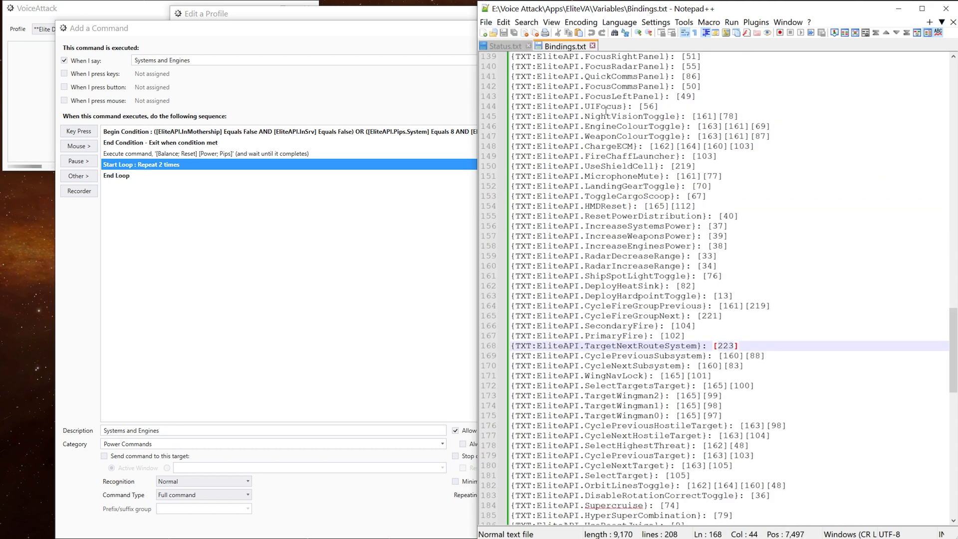
pyautogui.click(638, 246)
pyautogui.moveTo(536, 245); pyautogui.dragTo(692, 248)
pyautogui.hotkey('ctrl', 'c')
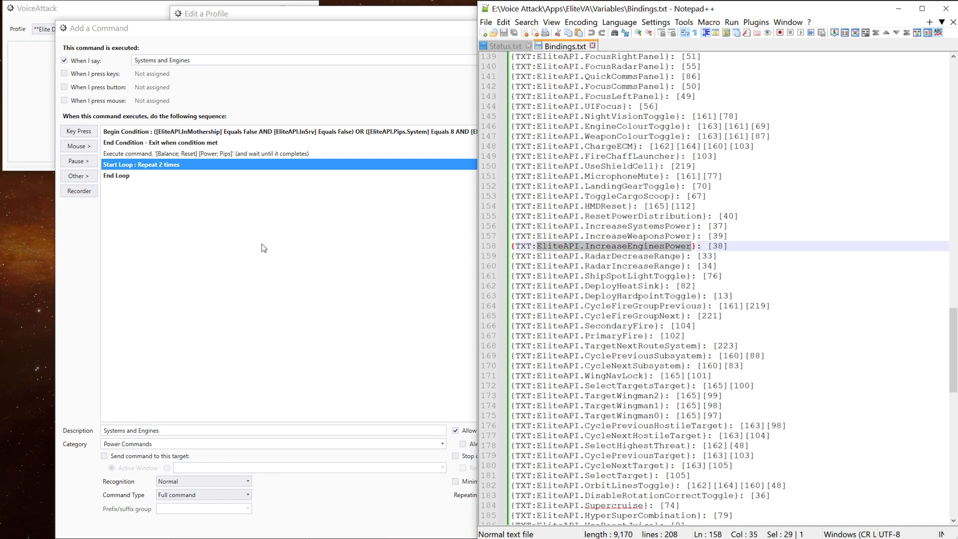
# Step: Add a variable keypress inside the 2-times loop using the copied variable EliteAPI.IncreaseEnginesPower
pyautogui.click(263, 250)
pyautogui.click(78, 131)
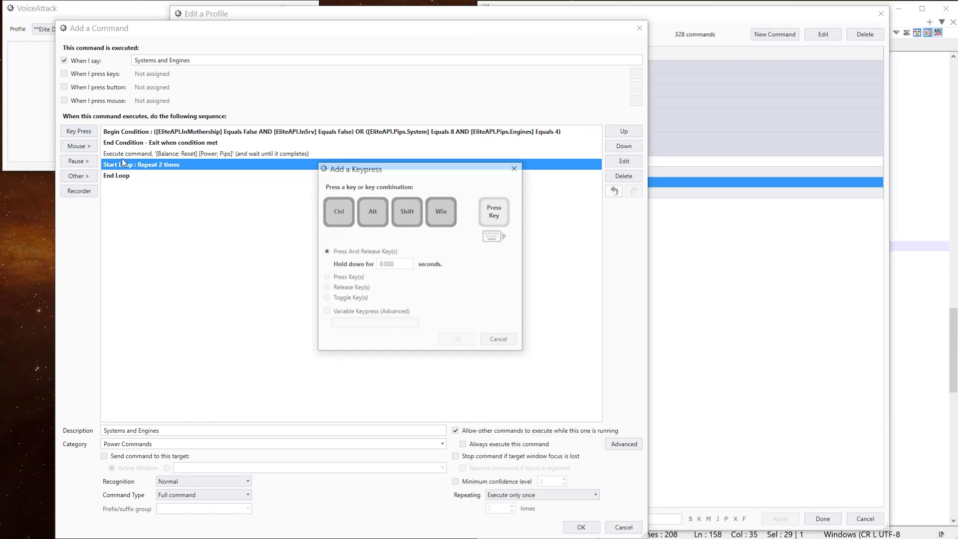
pyautogui.click(325, 312)
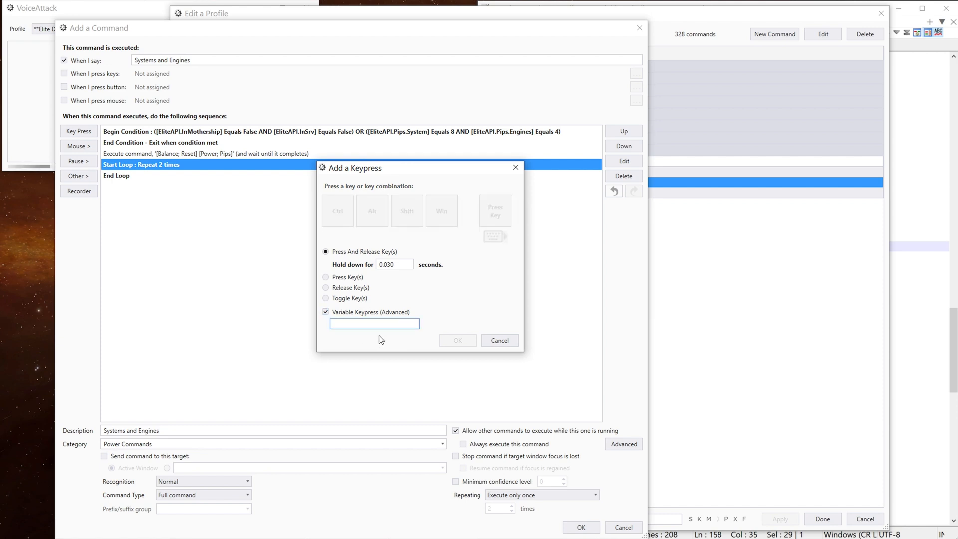
pyautogui.hotkey('ctrl', 'v')
pyautogui.click(460, 344)
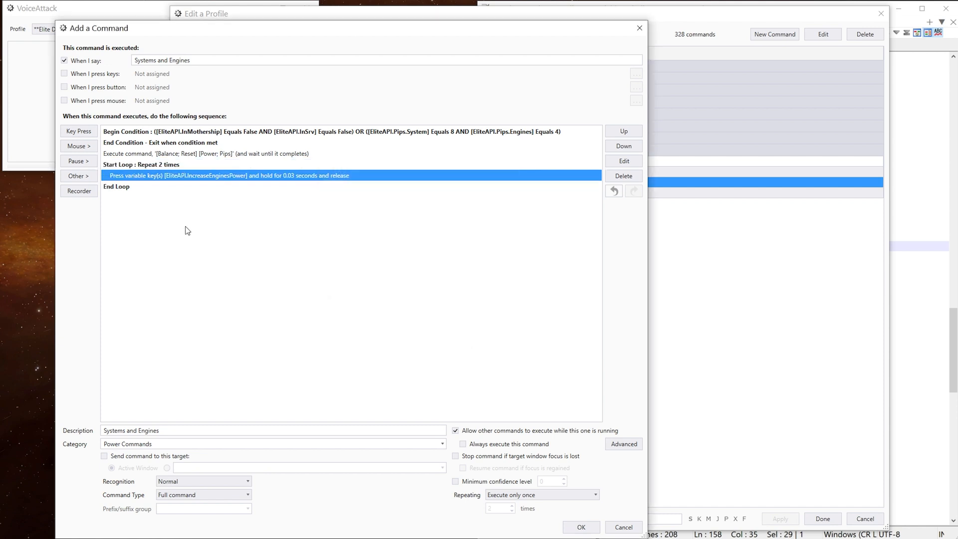
# Step: Save the new Systems and Engines command and close the profile with its changes kept
pyautogui.click(159, 166)
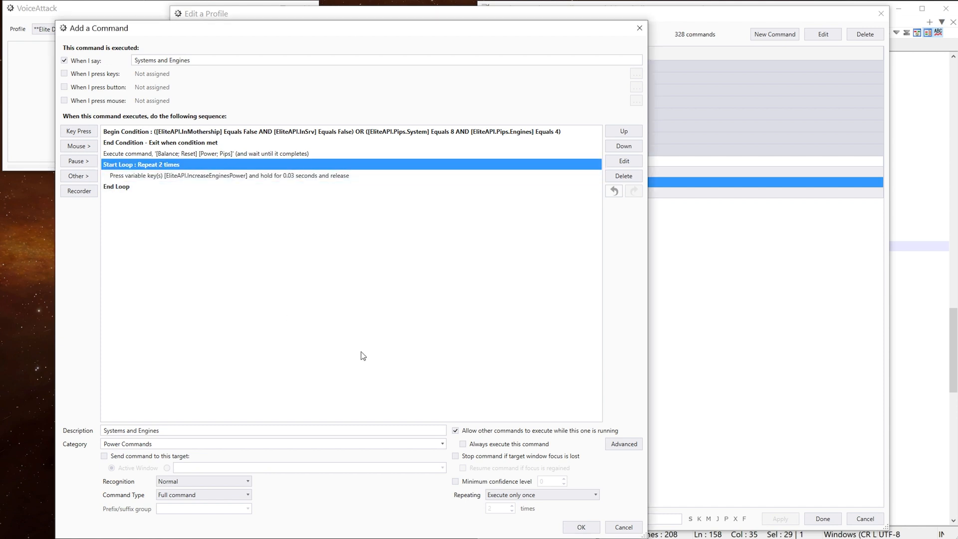
pyautogui.click(582, 527)
pyautogui.click(823, 518)
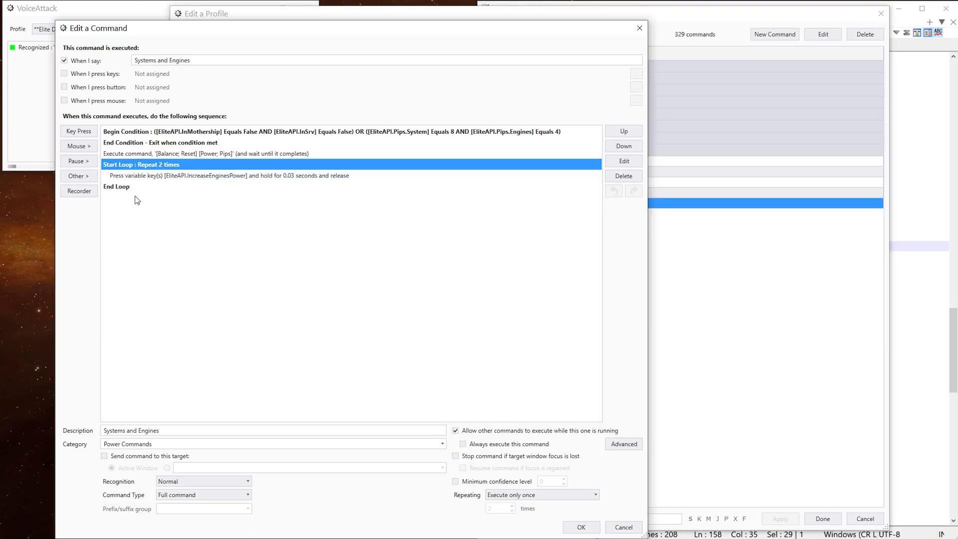
# Step: Duplicate the whole loop block in the Systems and Engines command and set the duplicate to repeat 3 times
pyautogui.keyDown('shift'); pyautogui.click(129, 189); pyautogui.keyUp('shift')
pyautogui.rightClick(130, 185)
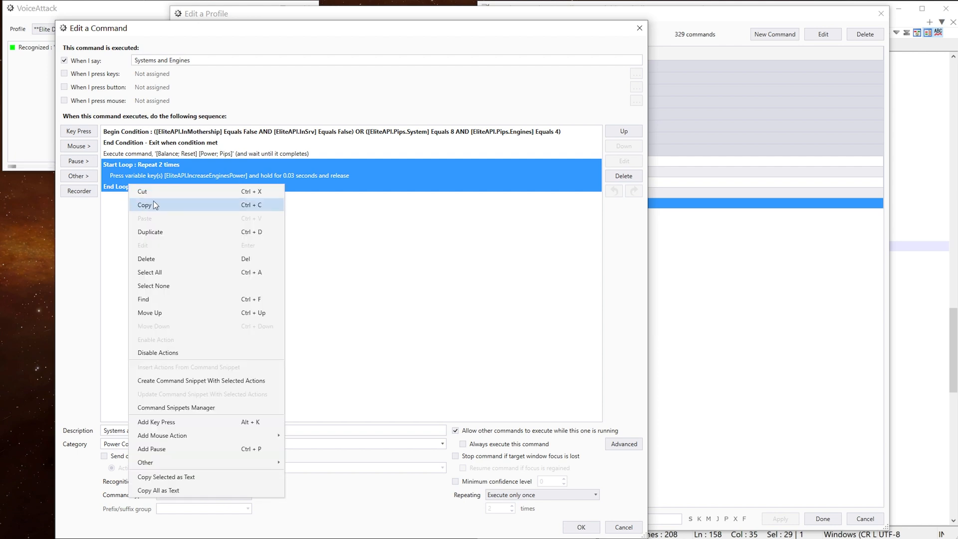
pyautogui.click(164, 232)
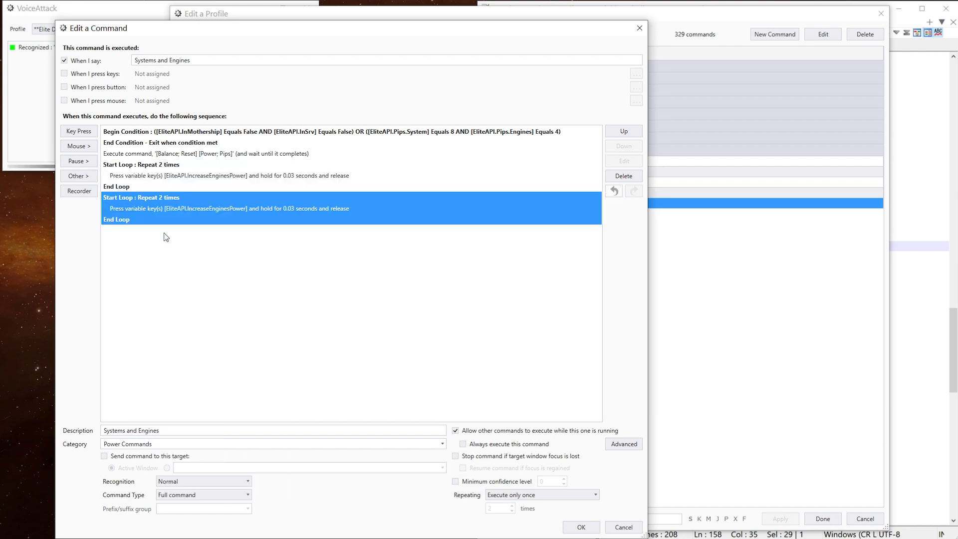
pyautogui.doubleClick(159, 198)
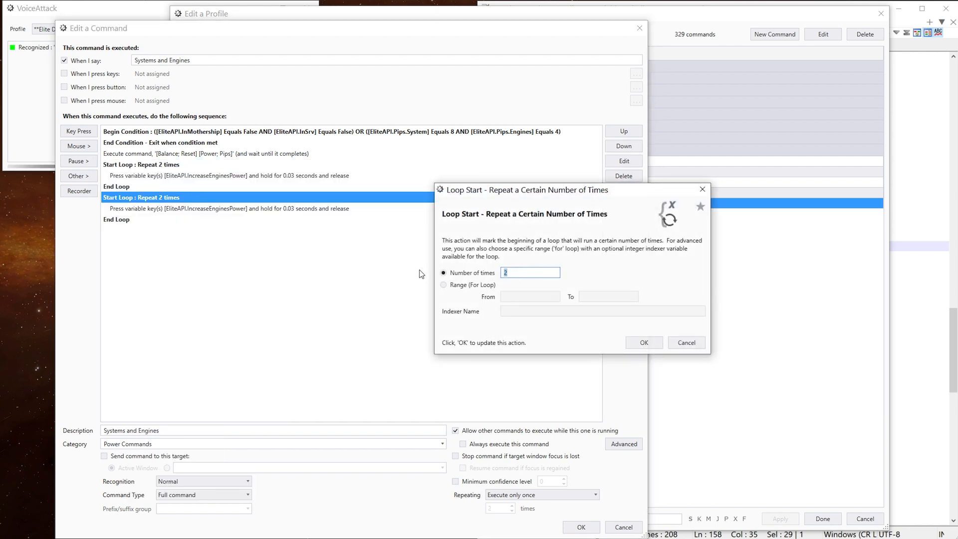
pyautogui.click(644, 344)
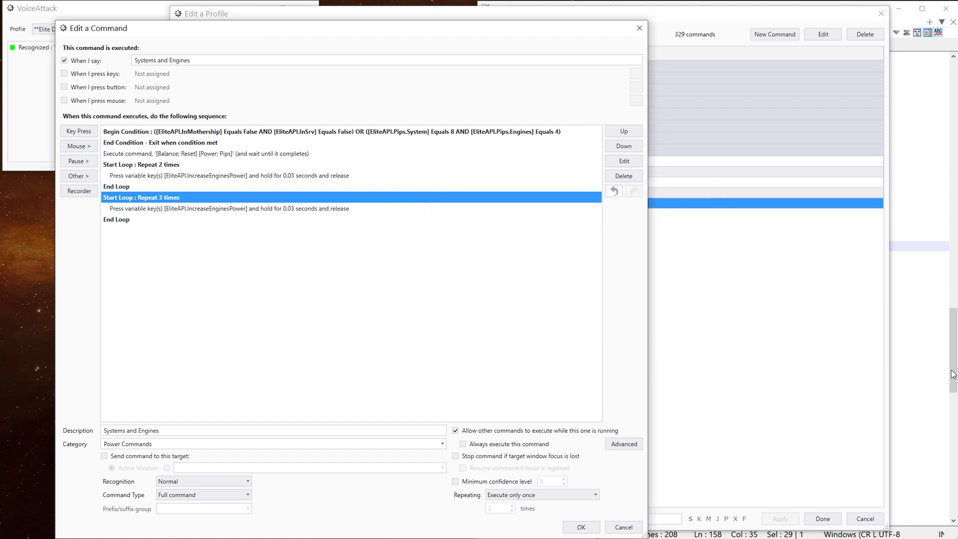
# Step: Copy the variable name EliteAPI.IncreaseSystemsPower from Bindings.txt in Notepad++
pyautogui.click(930, 367)
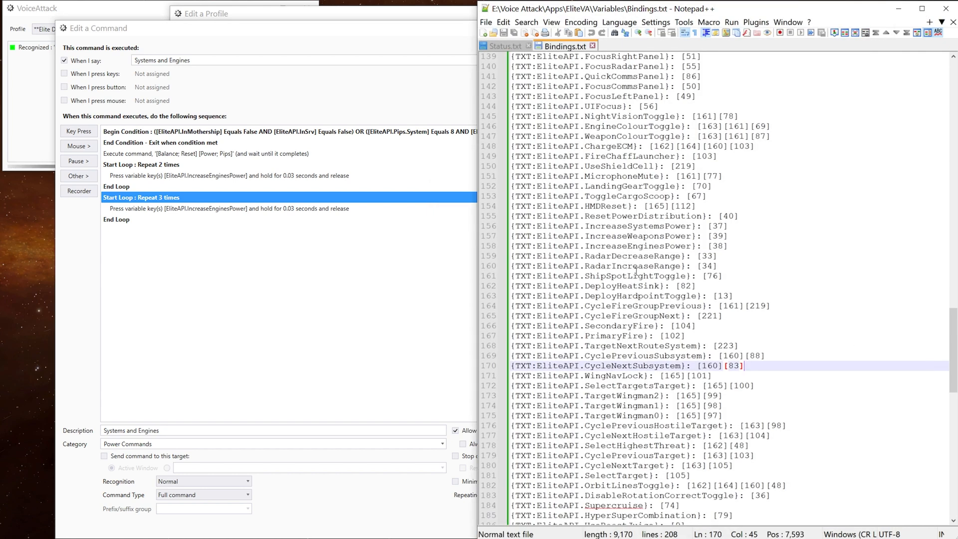
pyautogui.click(643, 238)
pyautogui.click(632, 228)
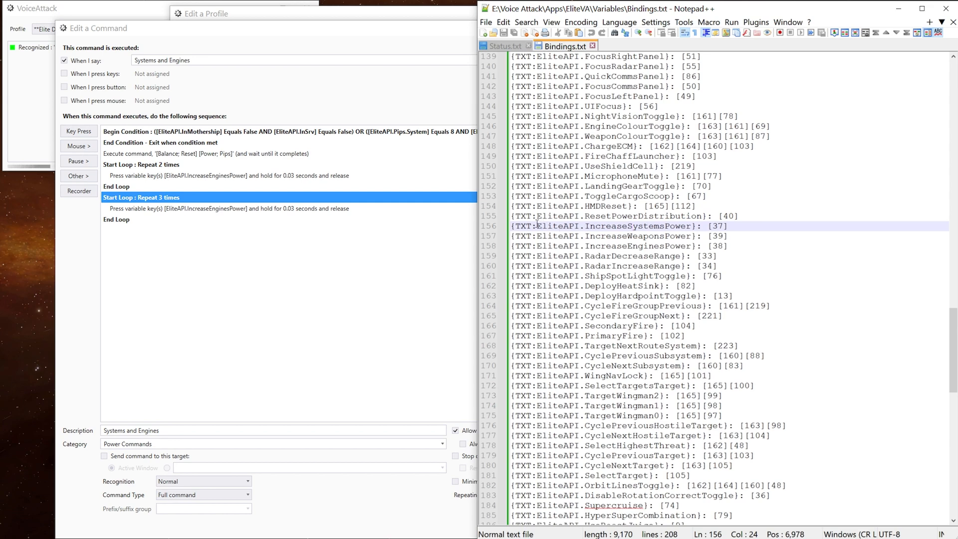
pyautogui.moveTo(537, 226); pyautogui.dragTo(695, 226)
pyautogui.hotkey('ctrl', 'c')
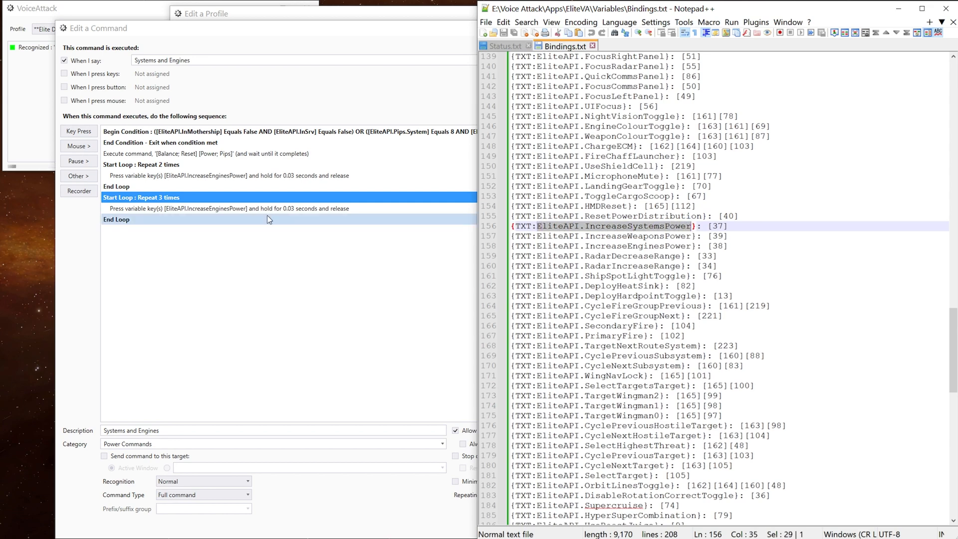
# Step: Replace the keypress variable in the 3-times loop with EliteAPI.IncreaseSystemsPower
pyautogui.doubleClick(267, 209)
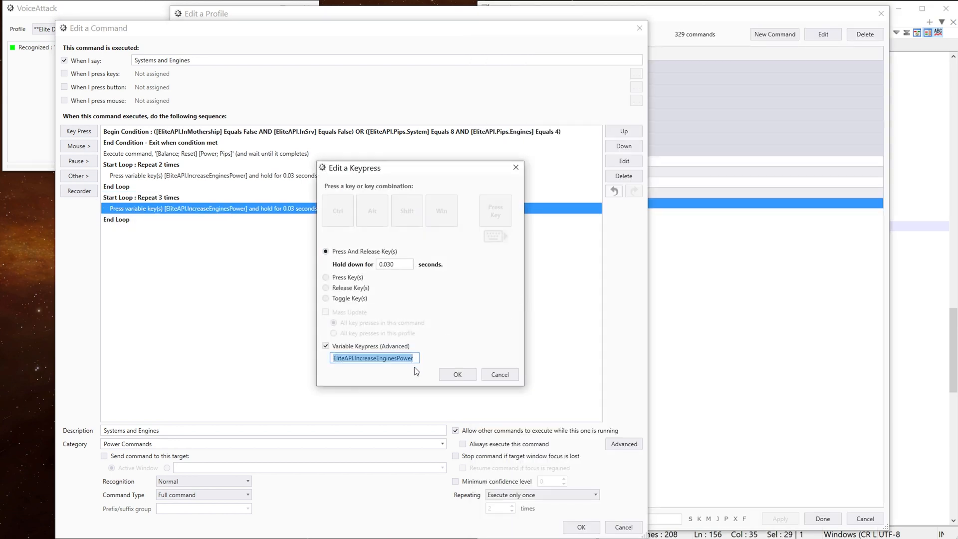
pyautogui.hotkey('ctrl', 'v')
pyautogui.click(458, 374)
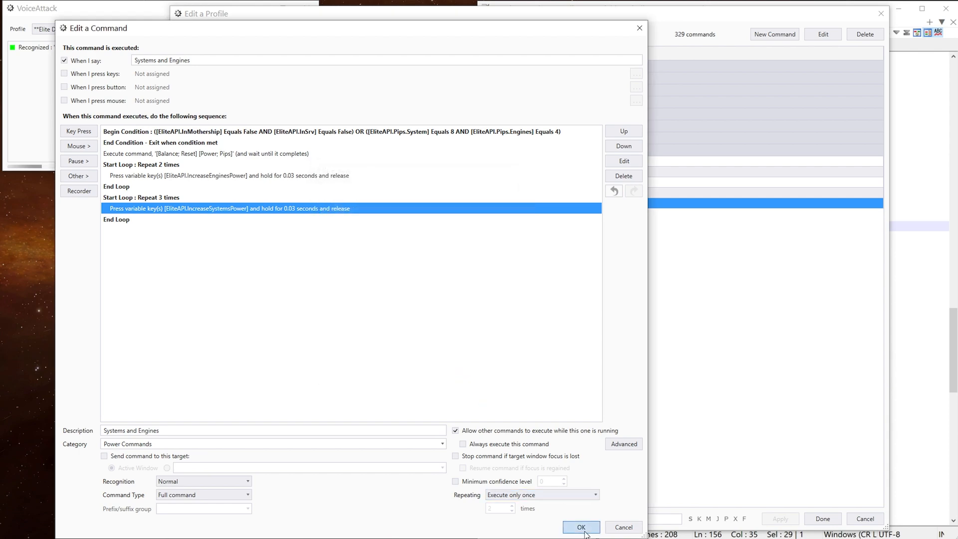
# Step: Save the command and profile, switch to Elite Dangerous to test the Systems and Engines voice command, and return to the desktop
pyautogui.click(584, 530)
pyautogui.click(823, 519)
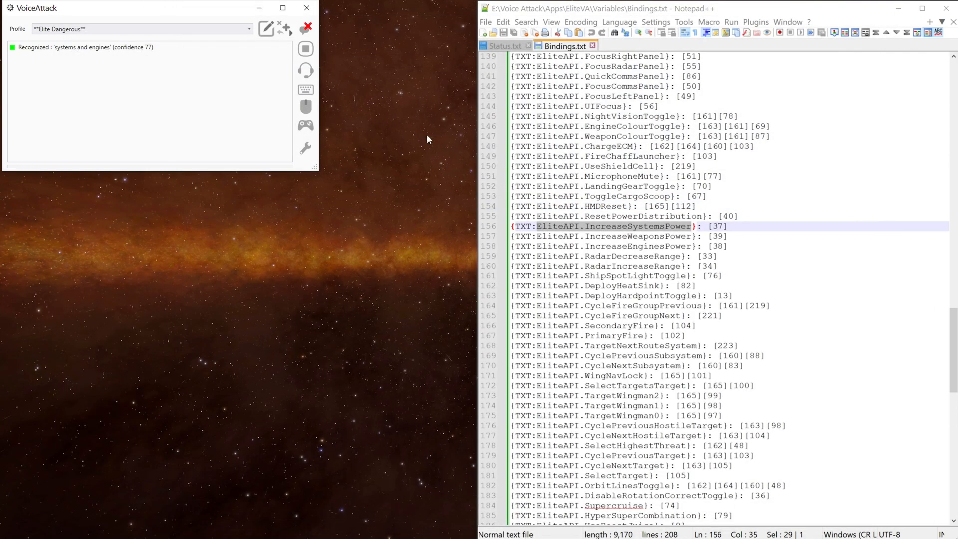
pyautogui.hotkey('alt', 'Tab')
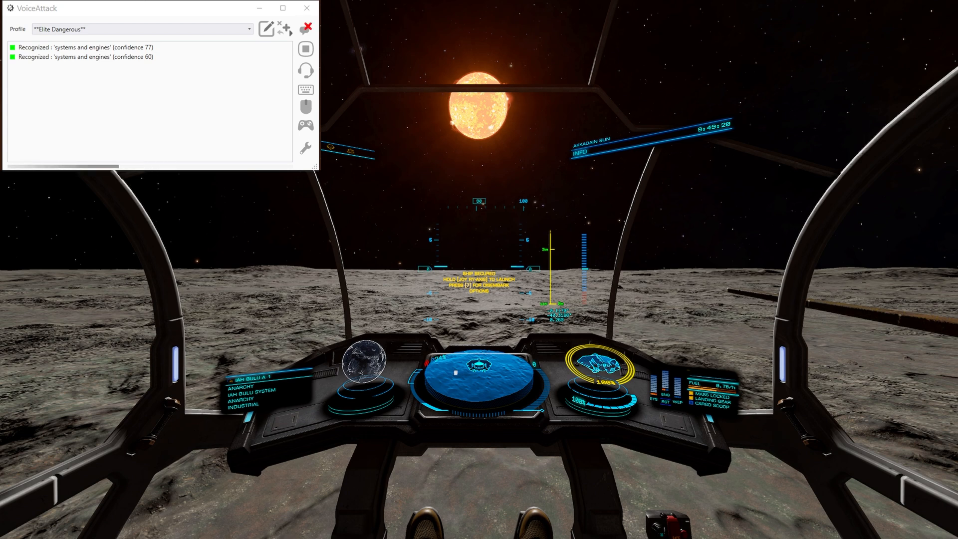
pyautogui.hotkey('alt', 'Tab')
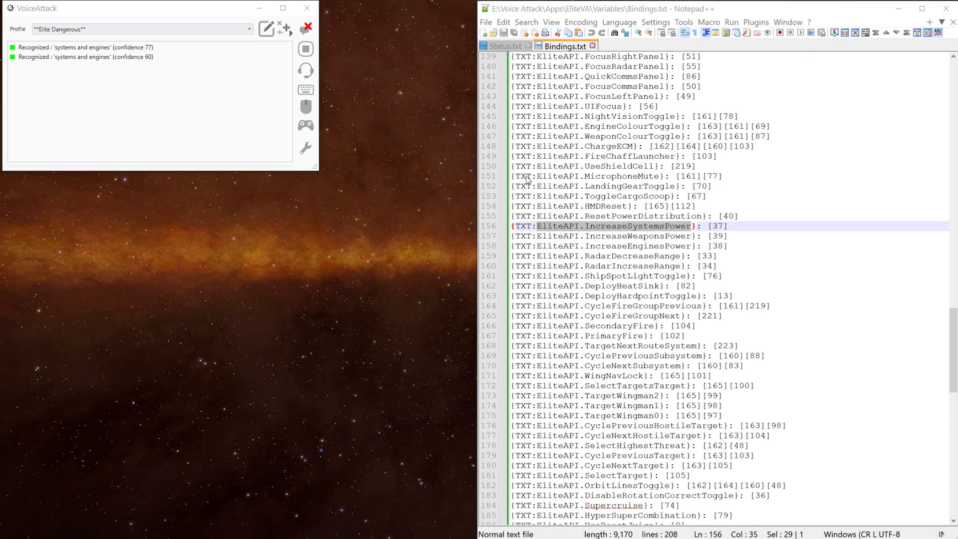
# Step: Reopen the **Elite Dangerous** profile for editing and duplicate the Systems and Engines command
pyautogui.click(266, 29)
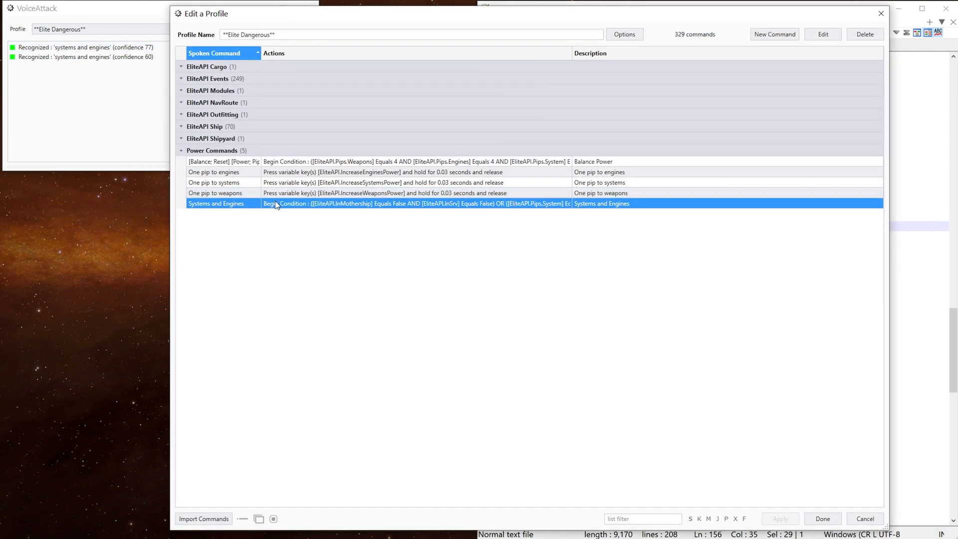
pyautogui.rightClick(278, 208)
pyautogui.click(313, 240)
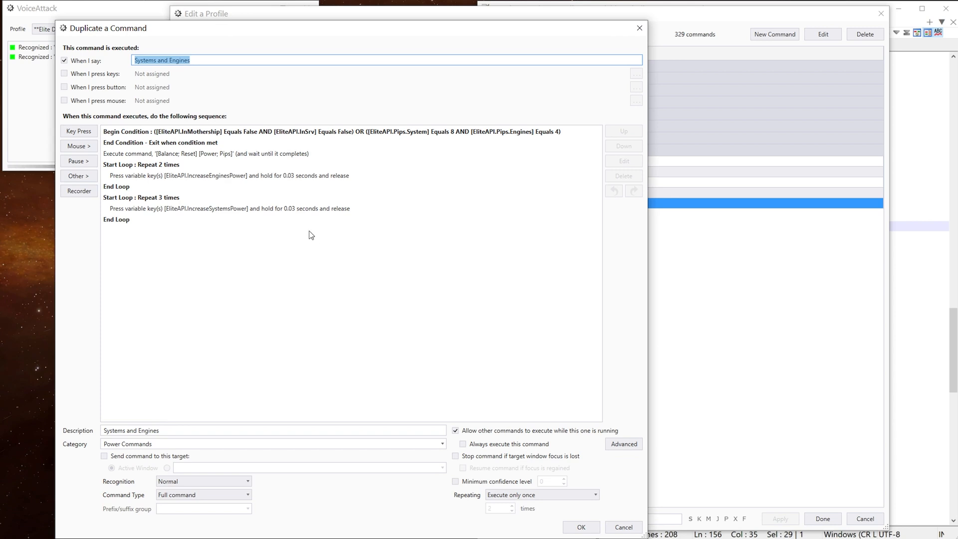
# Step: Change the duplicated command's spoken phrase to "Engines and Systems"
pyautogui.click(191, 63)
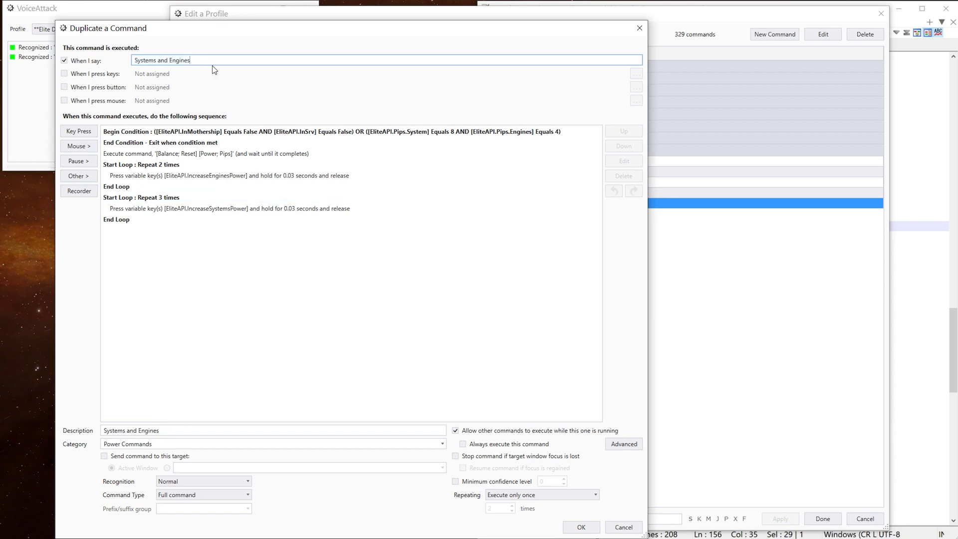
pyautogui.doubleClick(181, 61)
pyautogui.hotkey('ctrl', 'c')
pyautogui.press('BackSpace')
pyautogui.click(132, 60)
pyautogui.hotkey('ctrl', 'v')
pyautogui.hotkey('shift', 'Right')
pyautogui.hotkey('shift', 'Right')
pyautogui.hotkey('shift', 'Right')
pyautogui.hotkey('shift', 'Right')
pyautogui.hotkey('shift', 'Right')
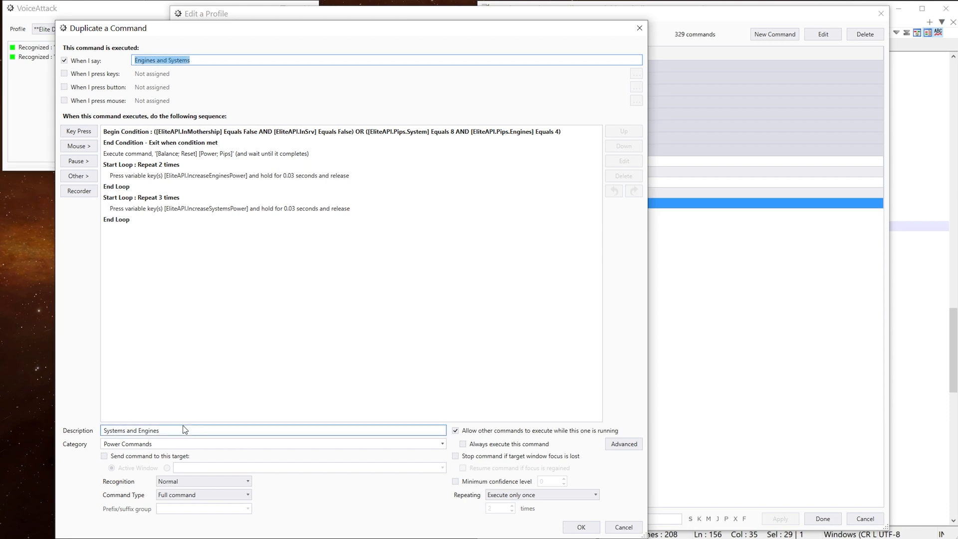
# Step: Reuse the new spoken phrase "Engines and Systems" as the duplicated command's description
pyautogui.hotkey('ctrl', 'c')
pyautogui.tripleClick(185, 430)
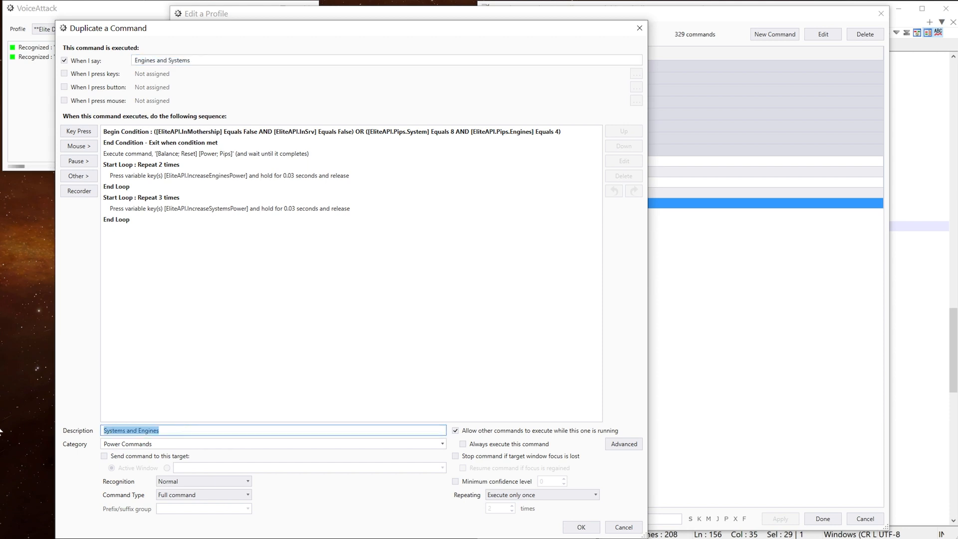
pyautogui.hotkey('ctrl', 'v')
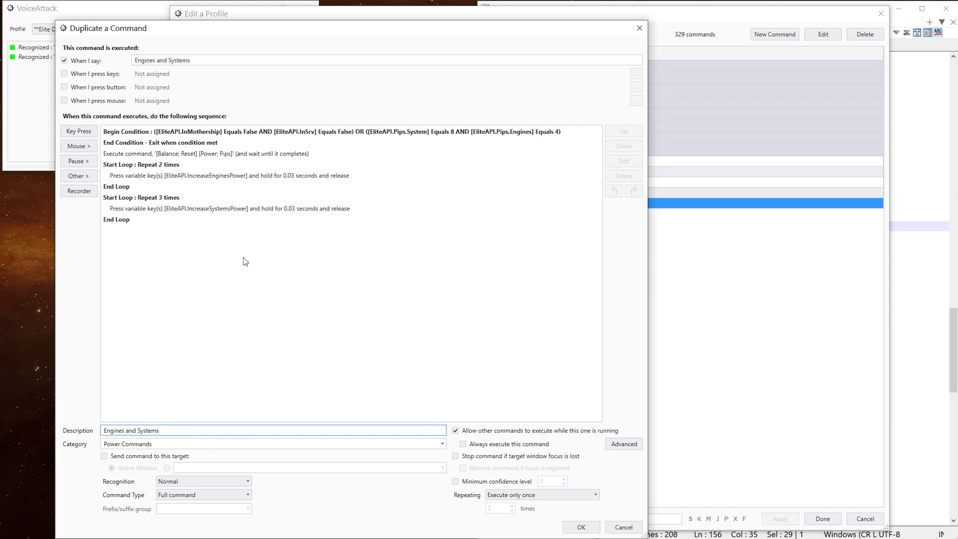
# Step: In Set 2 of the Begin Condition, move the EliteAPI.Pips.Engines condition above EliteAPI.Pips.System
pyautogui.doubleClick(400, 132)
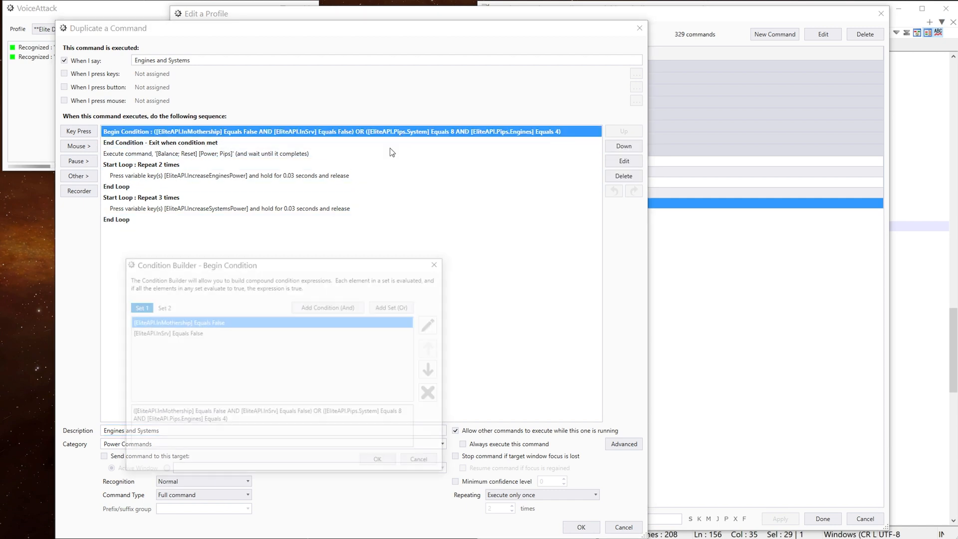
pyautogui.click(159, 307)
pyautogui.click(194, 332)
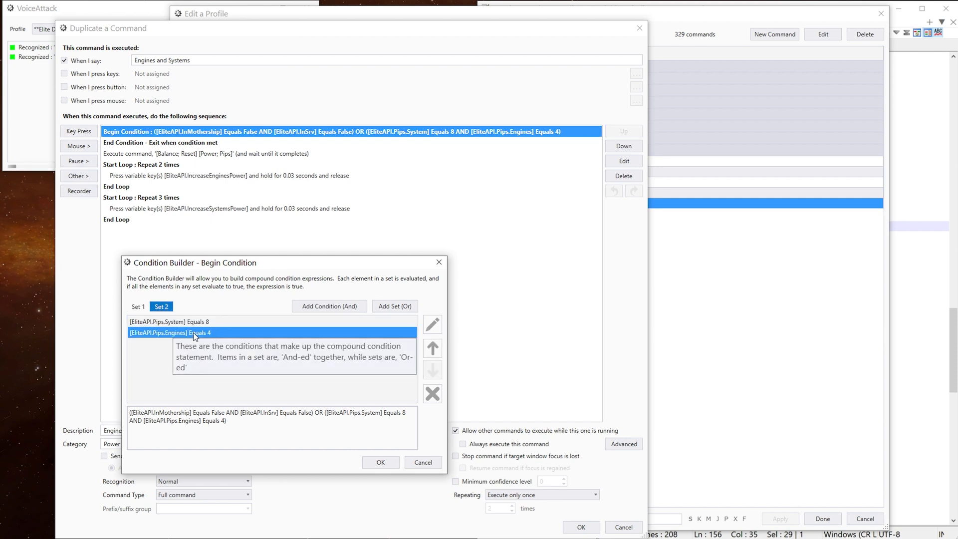
pyautogui.click(432, 348)
# Step: Set the Set 2 conditions to EliteAPI.Pips.Engines equals 8 and EliteAPI.Pips.System equals 4, and apply the condition
pyautogui.doubleClick(199, 319)
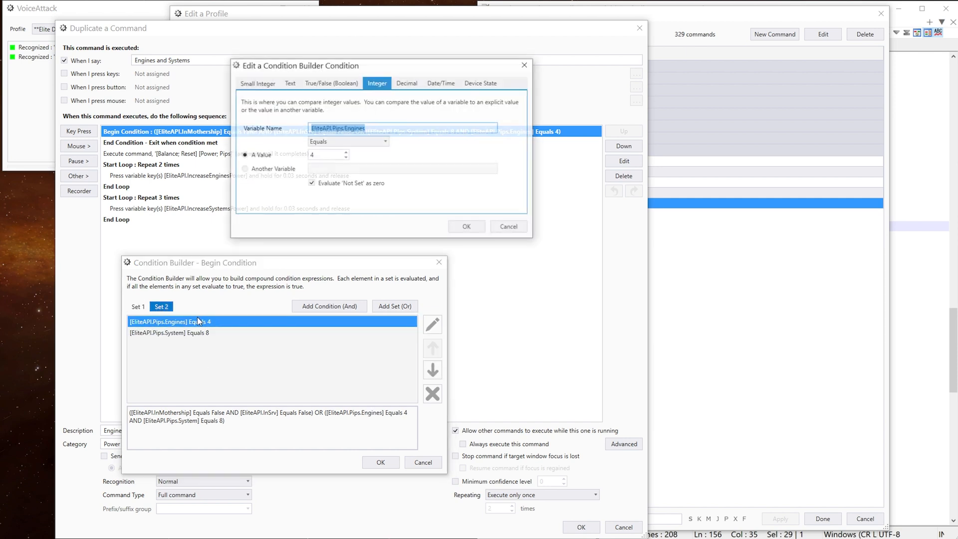
pyautogui.write('8')
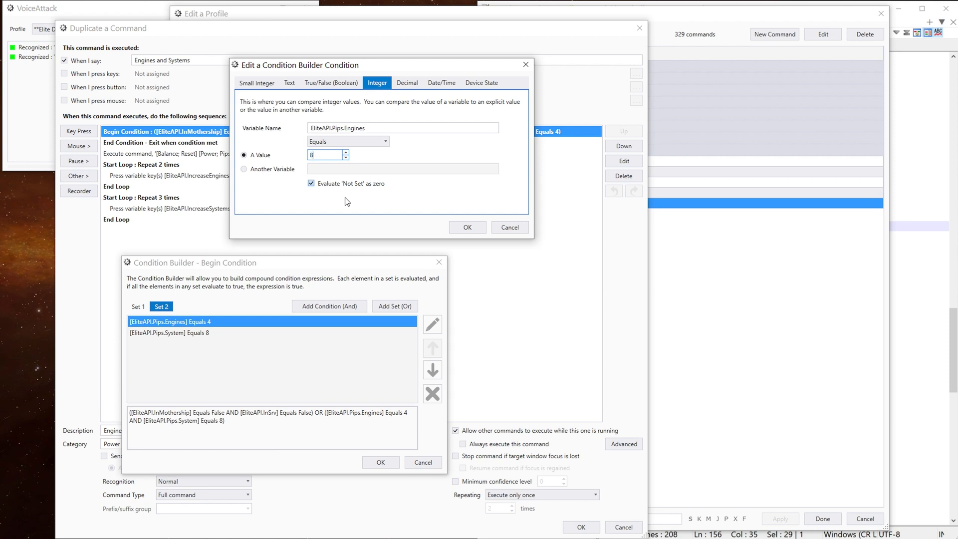
pyautogui.click(467, 227)
pyautogui.doubleClick(224, 332)
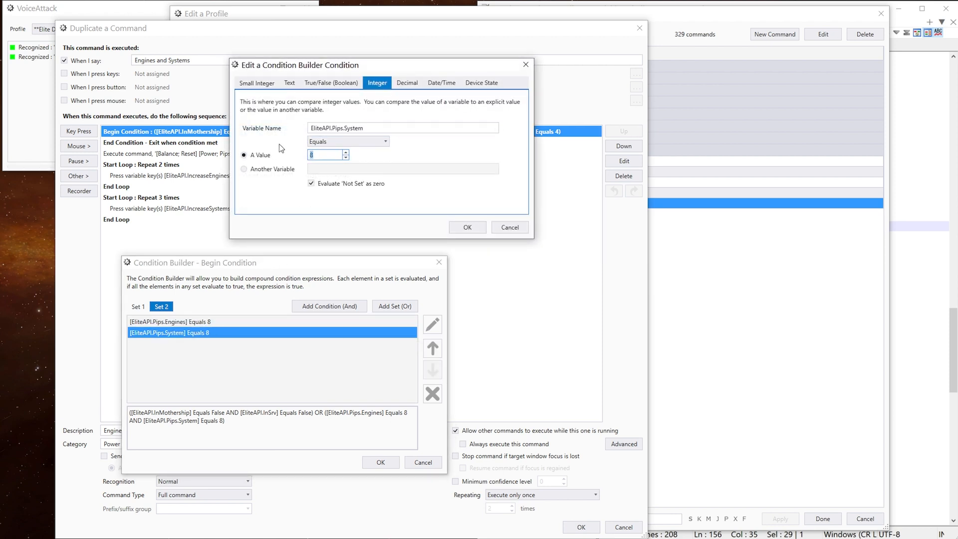
pyautogui.write('4')
pyautogui.click(467, 227)
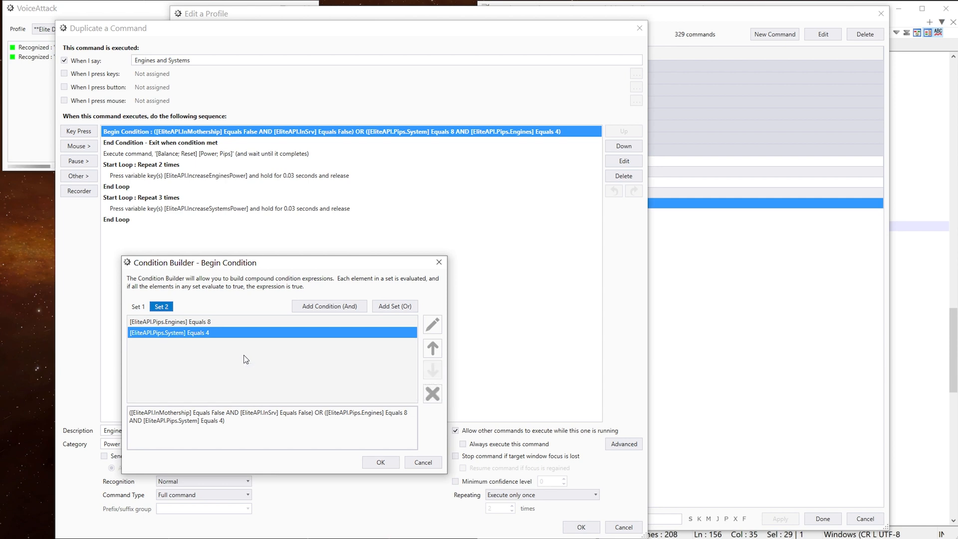
pyautogui.press('Return')
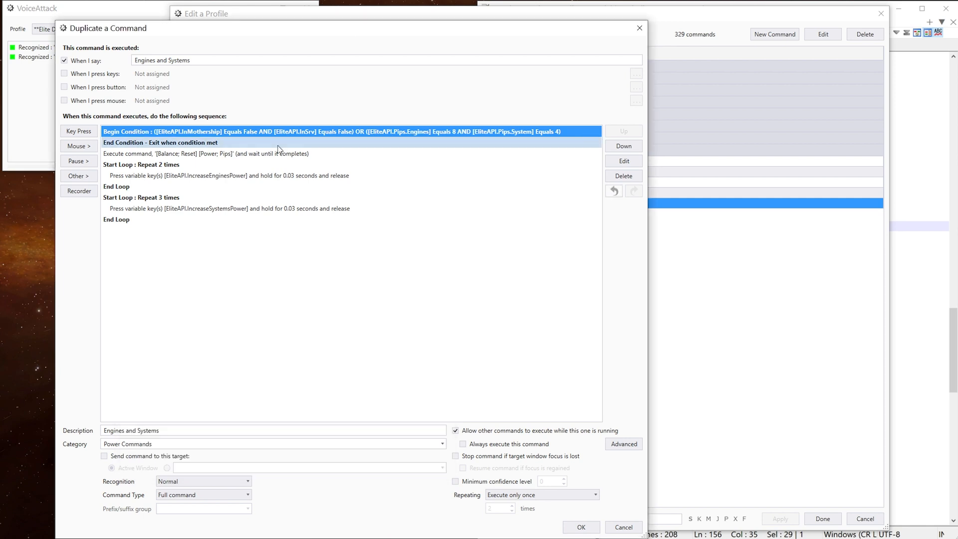
# Step: Move the loop block containing the IncreaseEnginesPower keypress below the IncreaseSystemsPower loop block
pyautogui.click(148, 164)
pyautogui.keyDown('shift'); pyautogui.click(128, 186); pyautogui.keyUp('shift')
pyautogui.click(632, 149)
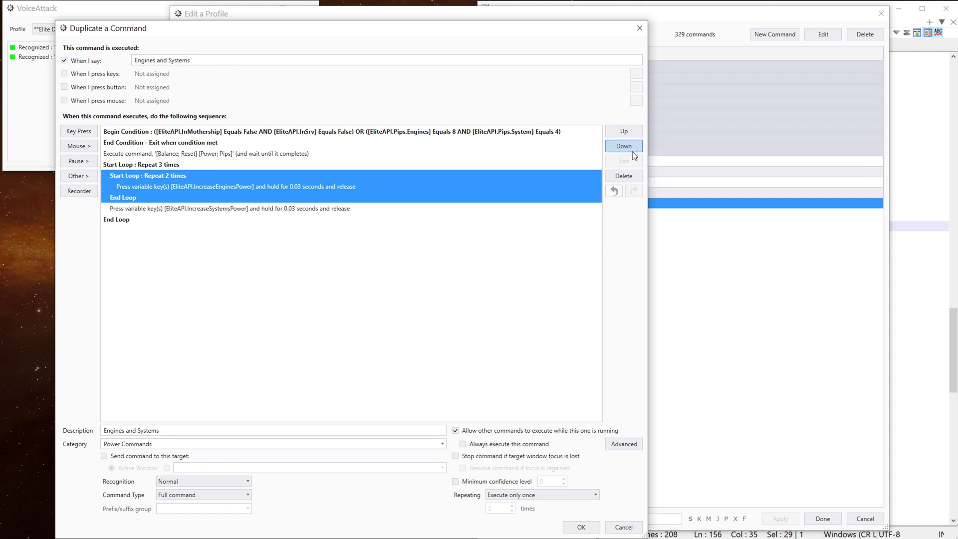
pyautogui.click(632, 150)
pyautogui.click(632, 150)
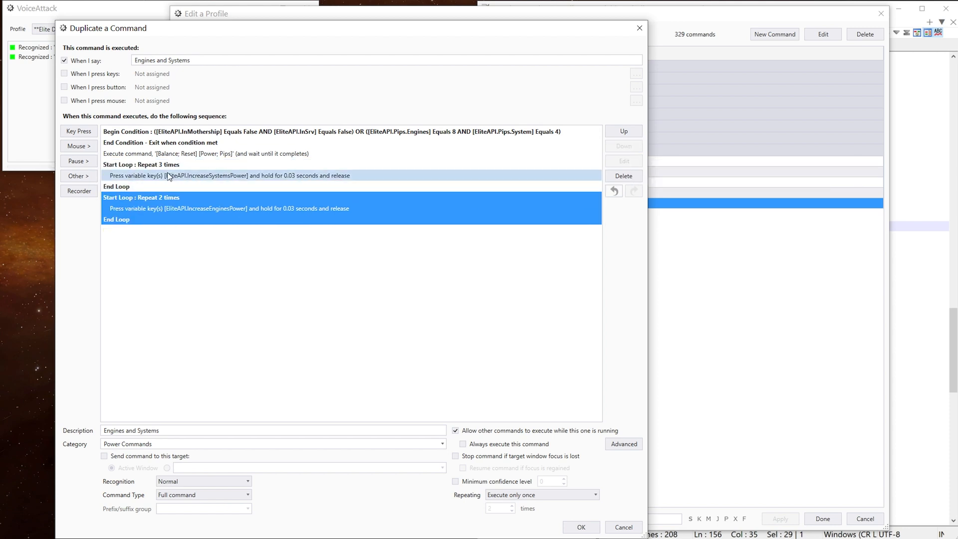
# Step: Set the IncreaseSystemsPower loop to repeat 2 times and the IncreaseEnginesPower loop to repeat 3 times
pyautogui.click(166, 164)
pyautogui.doubleClick(166, 165)
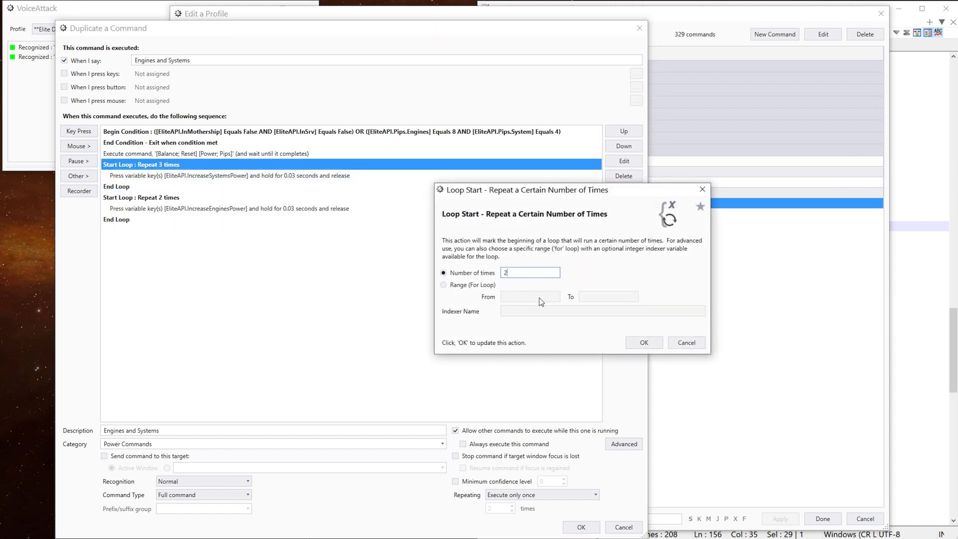
pyautogui.click(644, 343)
pyautogui.doubleClick(164, 197)
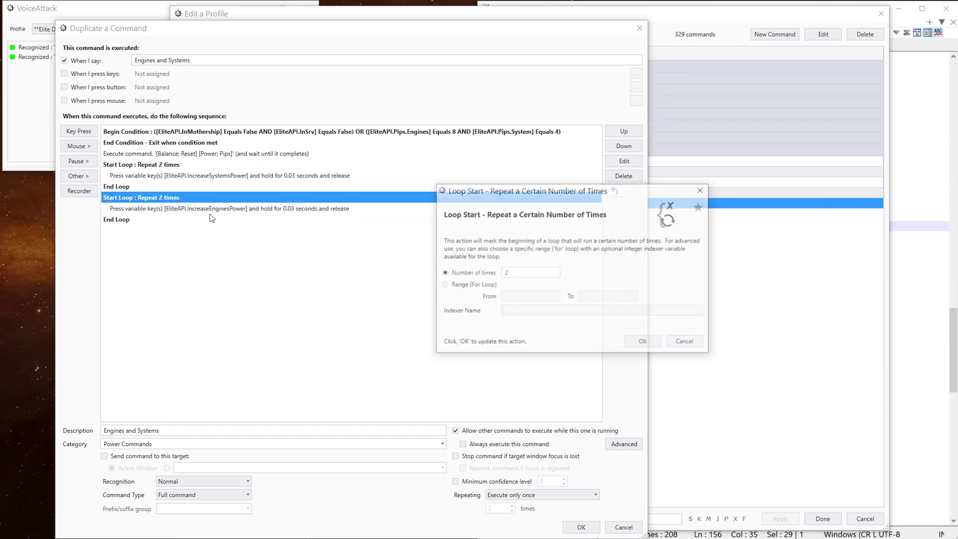
pyautogui.write('3')
pyautogui.click(643, 342)
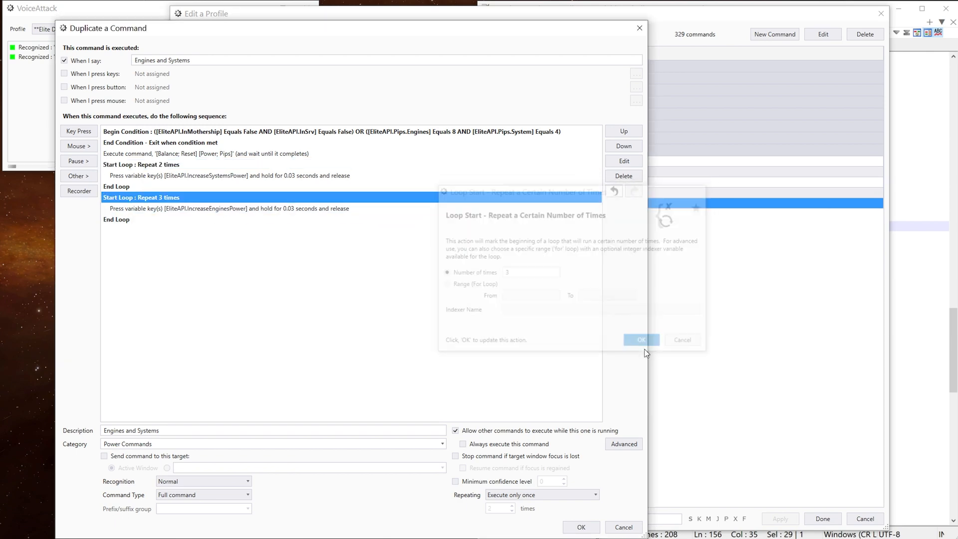
# Step: Save the duplicated Engines and Systems command and close the profile editor with the changes kept
pyautogui.click(581, 527)
pyautogui.click(823, 518)
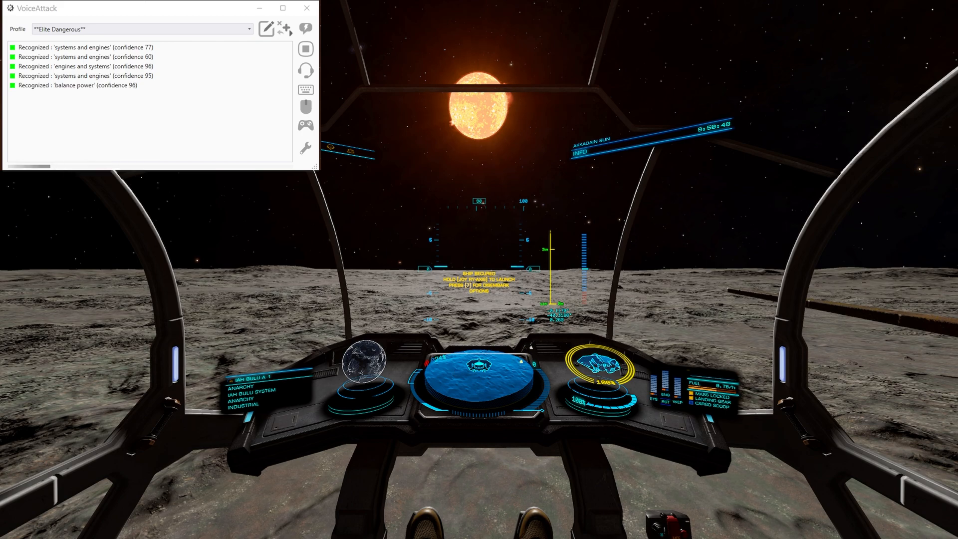
# Step: Switch to Elite Dangerous and deploy the SRV Scarab from the ship's role panel for testing the voice commands
pyautogui.press('7')
pyautogui.press('e')
pyautogui.press('s')
pyautogui.press('d')
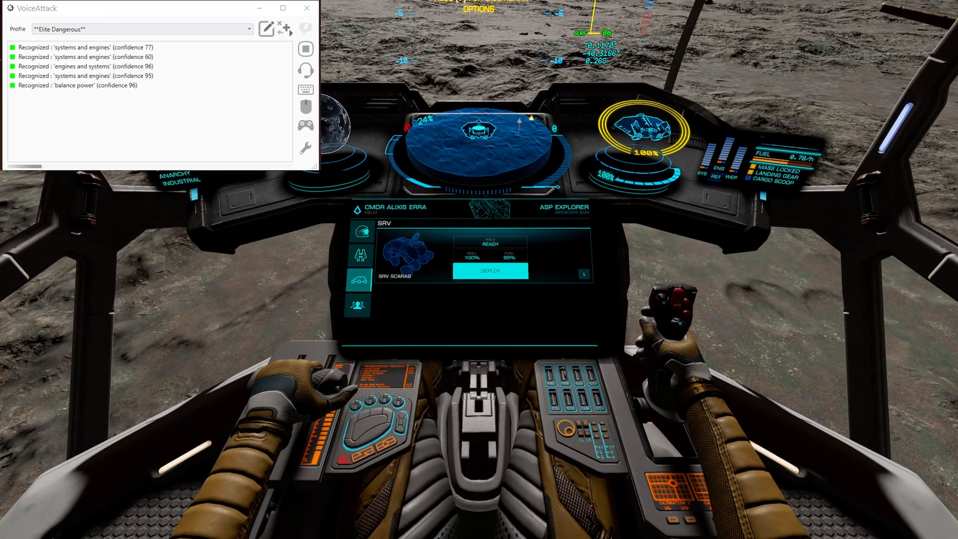
pyautogui.press('space')
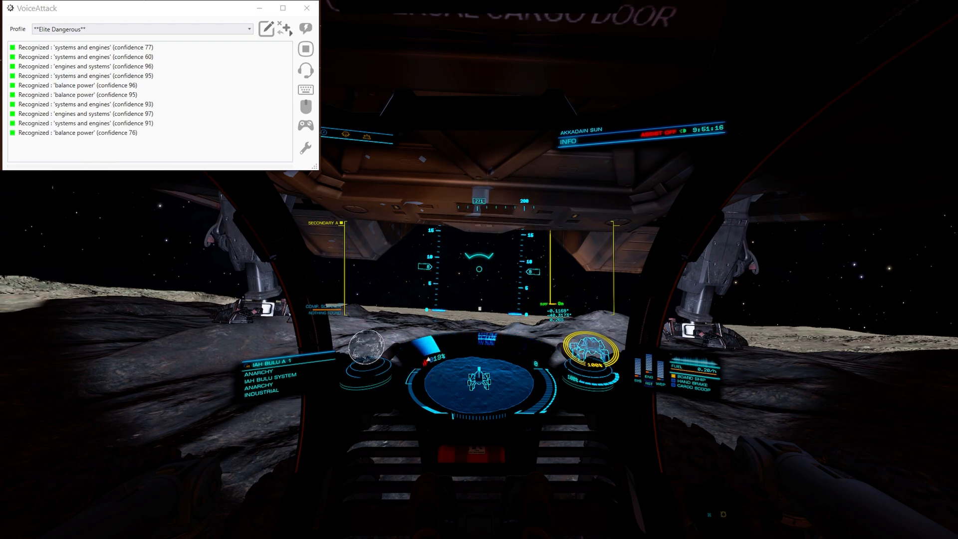
pyautogui.press('3')
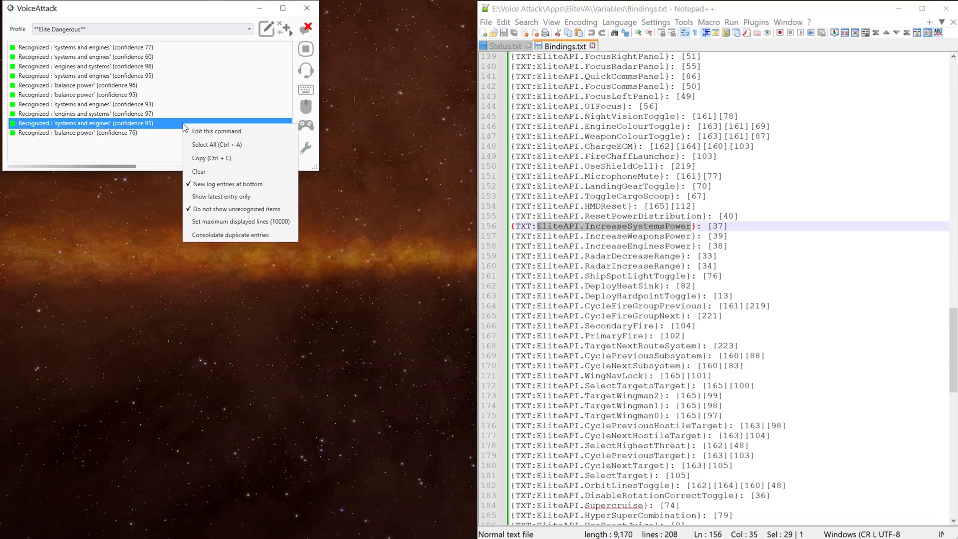
# Step: Clear the VoiceAttack recognition log and open the **Elite Dangerous** profile for editing
pyautogui.click(205, 169)
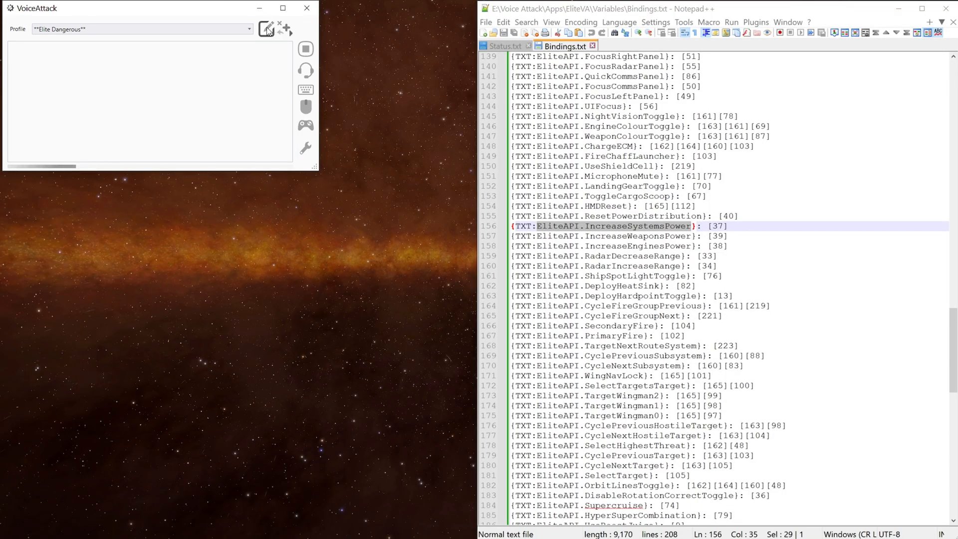
pyautogui.click(266, 28)
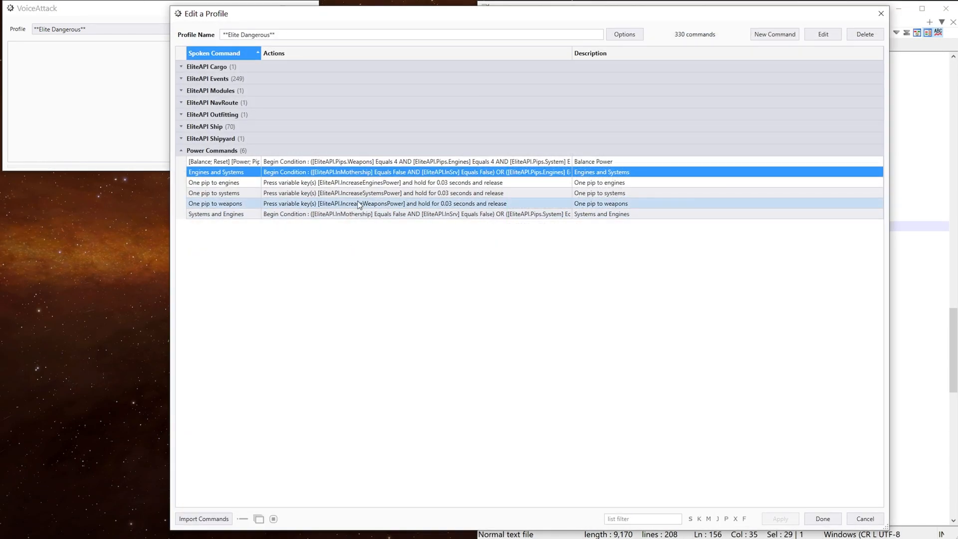
pyautogui.rightClick(241, 216)
pyautogui.click(271, 245)
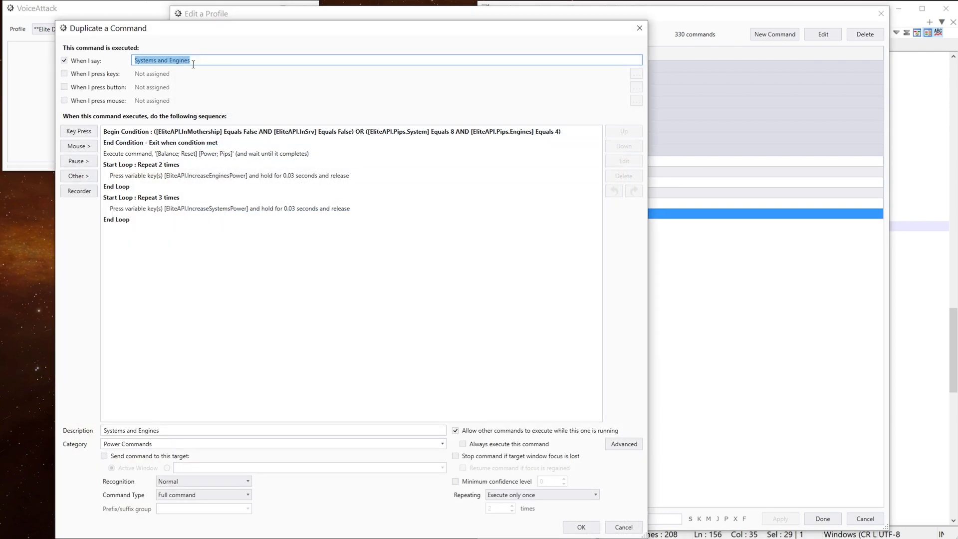
pyautogui.press('Escape')
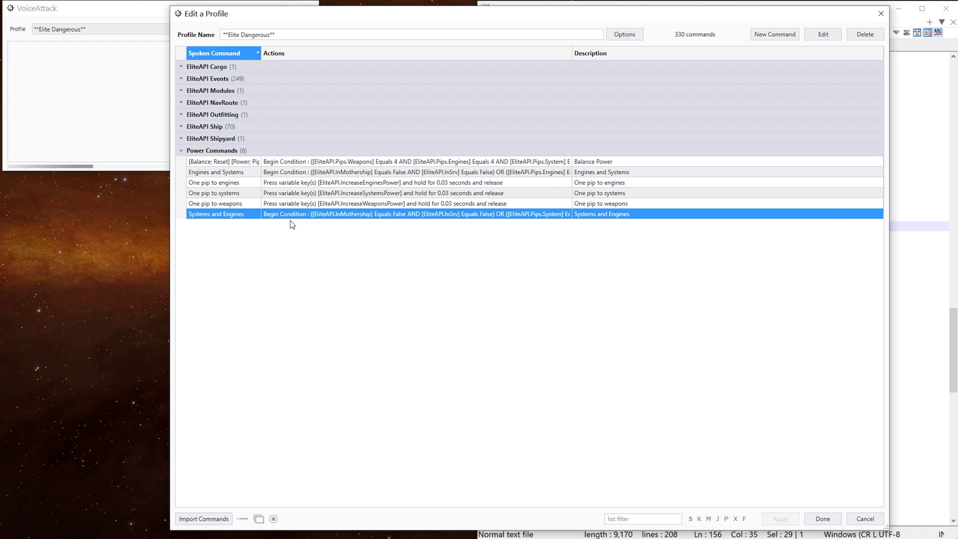
# Step: Duplicate the Systems and Engines command, using "Weapons and systems" as both the spoken phrase and the description
pyautogui.rightClick(293, 216)
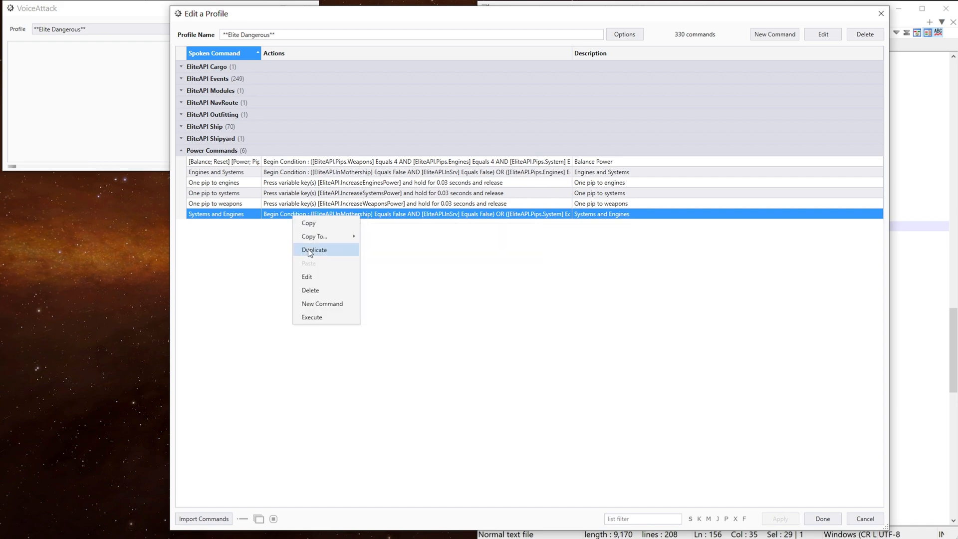
pyautogui.click(309, 250)
pyautogui.press('BackSpace')
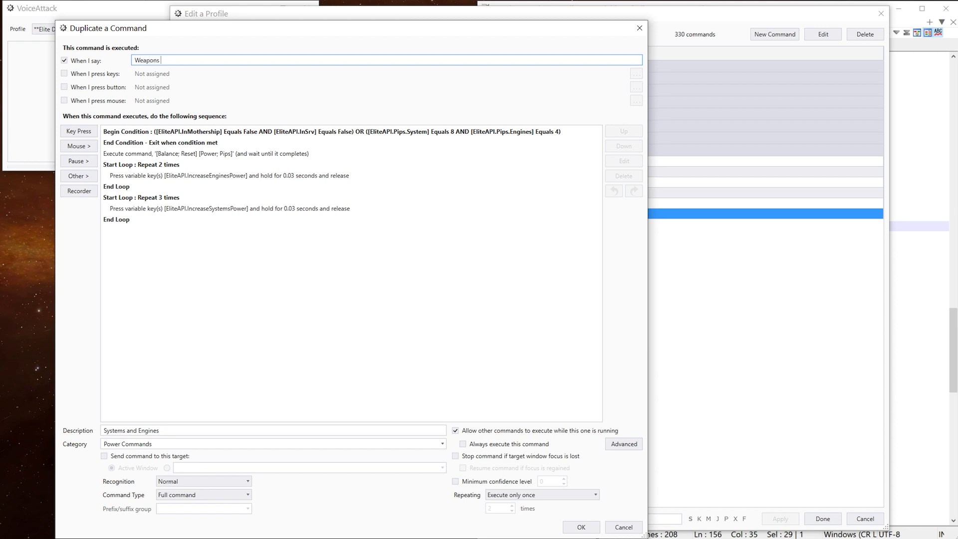
pyautogui.write('Weapons and systems')
pyautogui.hotkey('ctrl', 'a')
pyautogui.hotkey('ctrl', 'c')
pyautogui.moveTo(181, 430); pyautogui.dragTo(30, 427)
pyautogui.hotkey('ctrl', 'v')
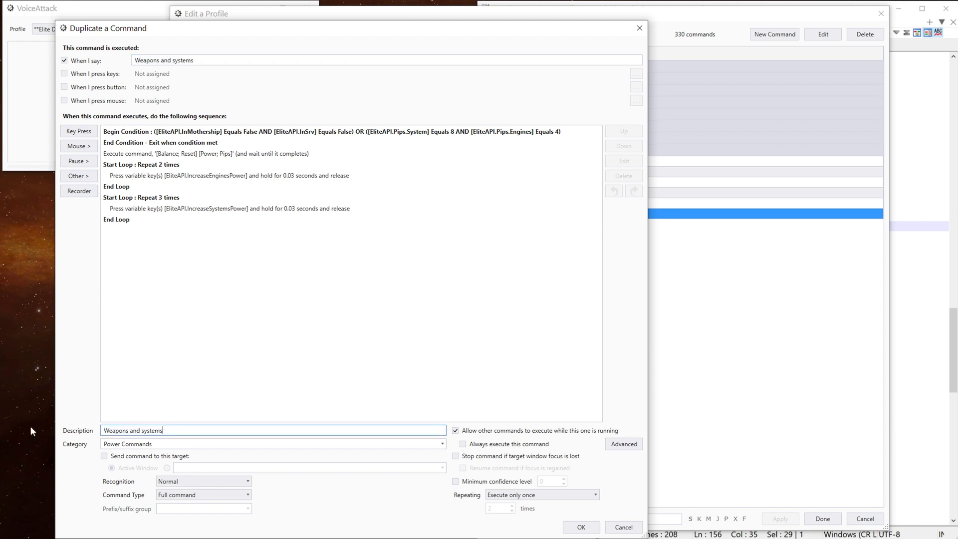
# Step: In Set 2 of the copy's Begin Condition, move the EliteAPI.Pips.Engines condition above EliteAPI.Pips.System
pyautogui.doubleClick(448, 133)
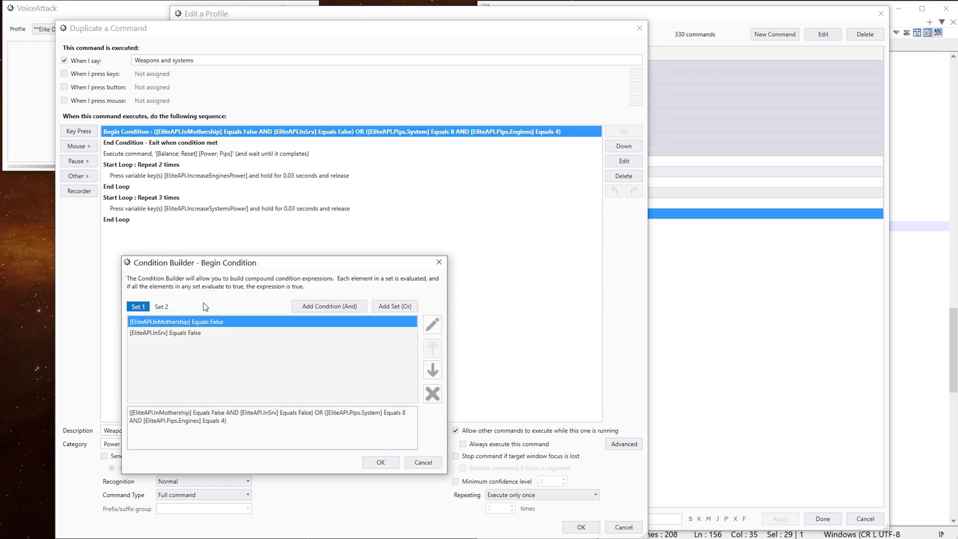
pyautogui.click(161, 307)
pyautogui.click(202, 335)
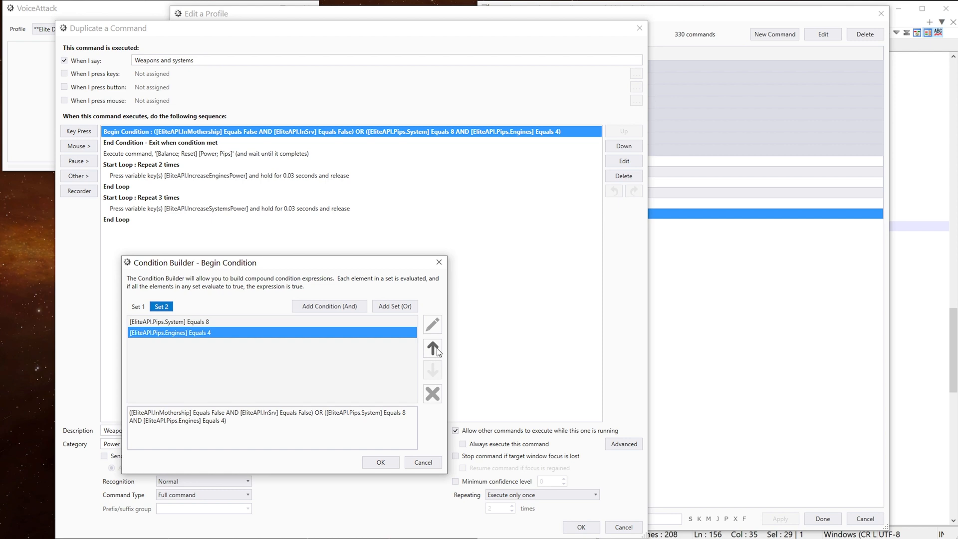
pyautogui.click(433, 348)
# Step: Copy the variable name EliteAPI.Pips.Weapons from Status.txt in Notepad++
pyautogui.hotkey('alt', 'Tab')
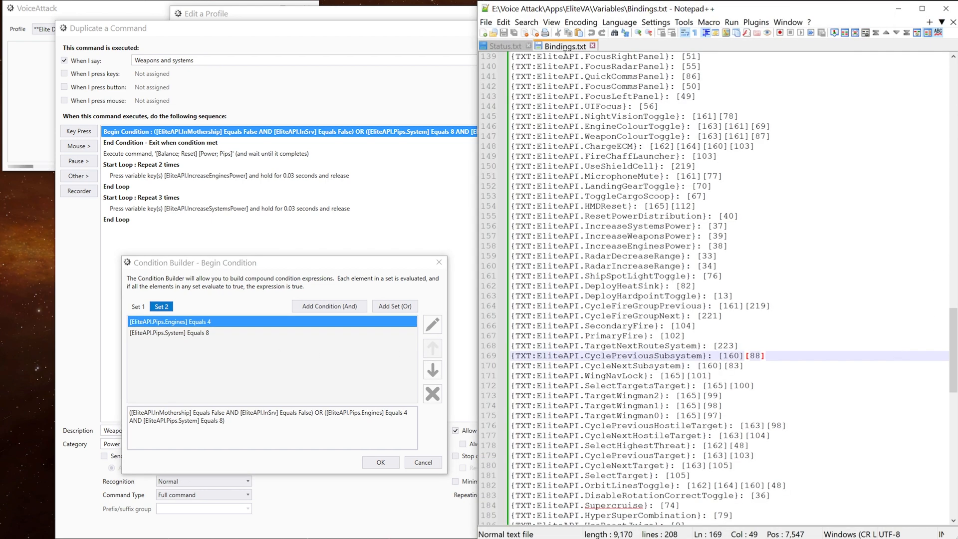
pyautogui.click(506, 45)
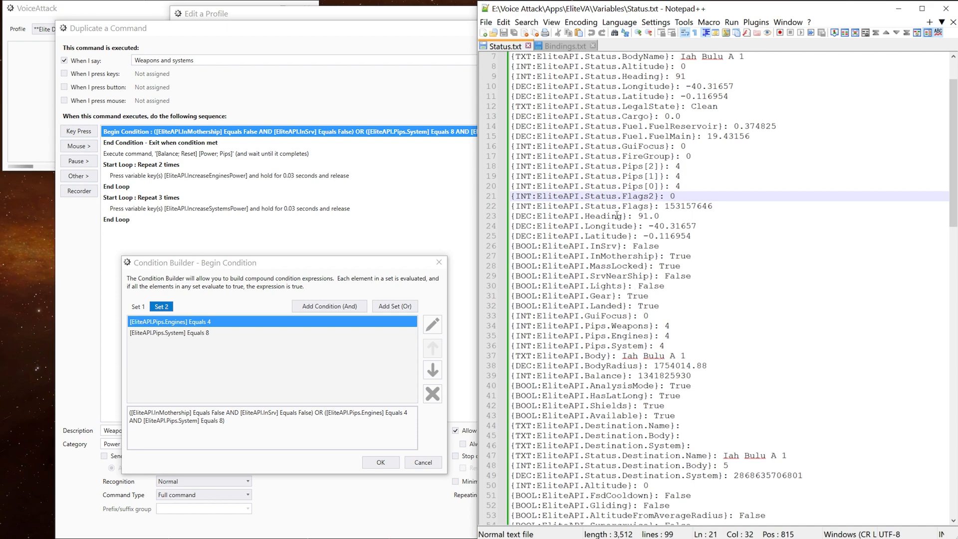
pyautogui.scroll(-4, 617, 214)
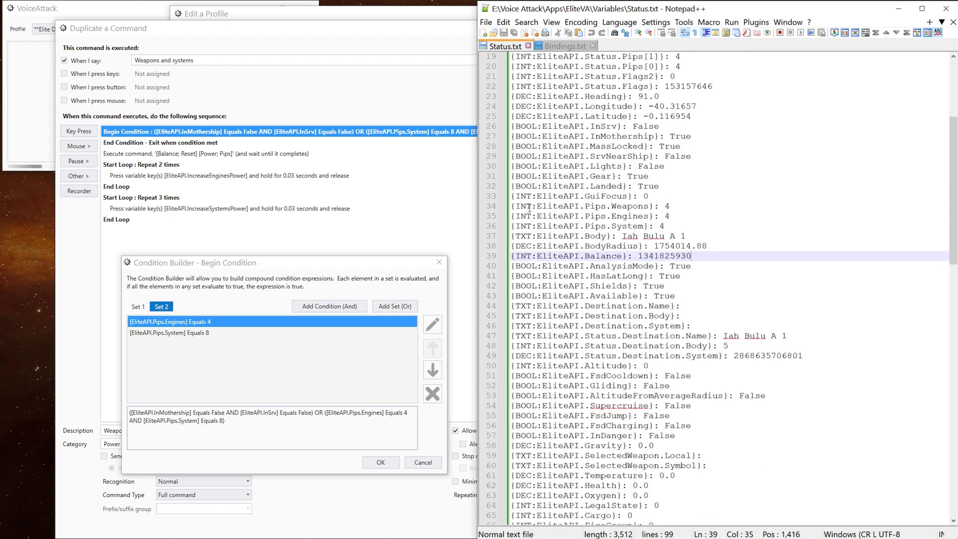
pyautogui.click(538, 206)
pyautogui.moveTo(538, 205); pyautogui.dragTo(650, 205)
pyautogui.hotkey('ctrl', 'c')
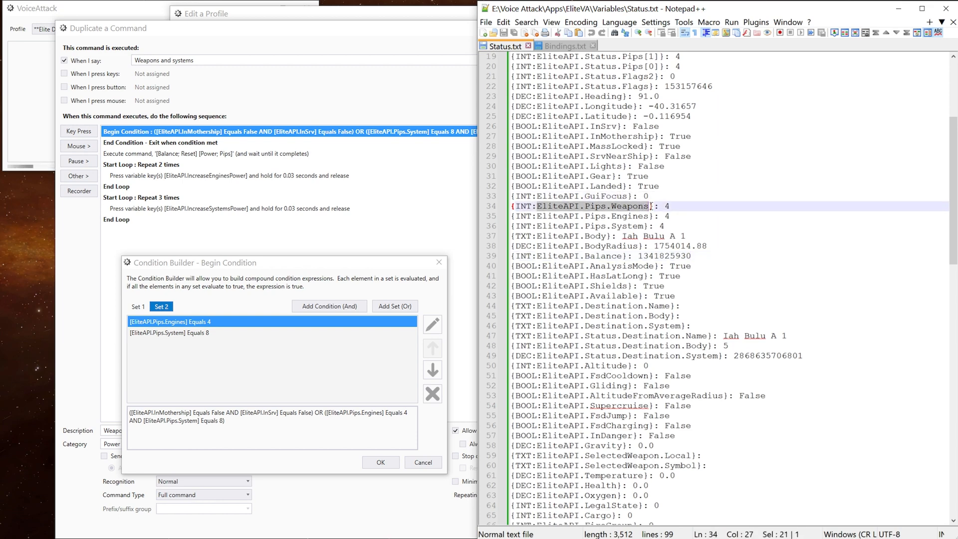
# Step: Change the first Set 2 condition to EliteAPI.Pips.Weapons equals 8, using the copied variable name
pyautogui.doubleClick(186, 325)
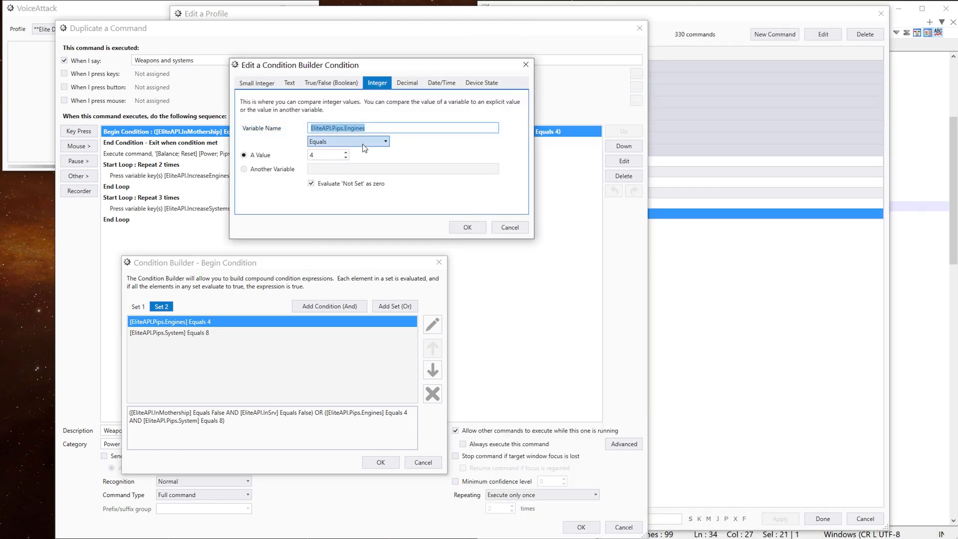
pyautogui.hotkey('ctrl', 'v')
pyautogui.click(259, 155)
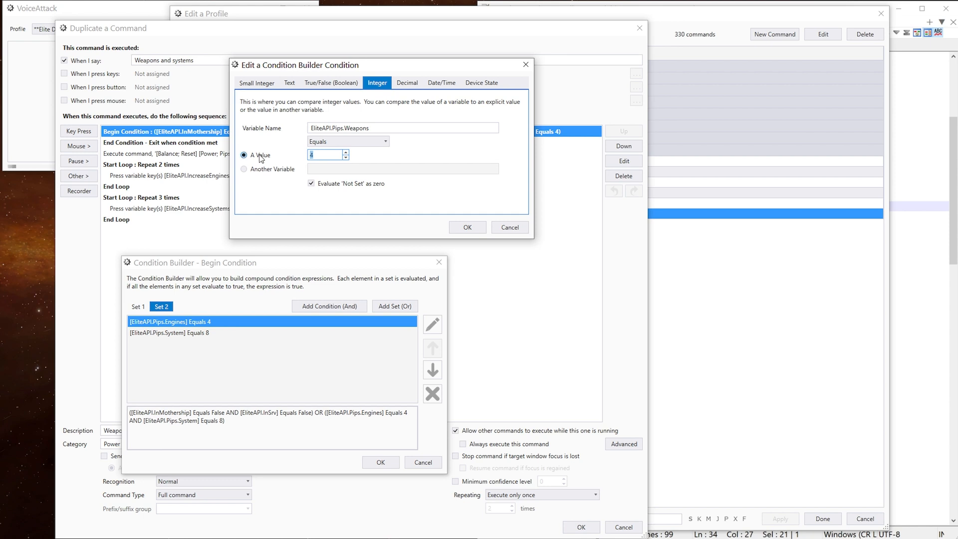
pyautogui.write('8')
pyautogui.click(465, 227)
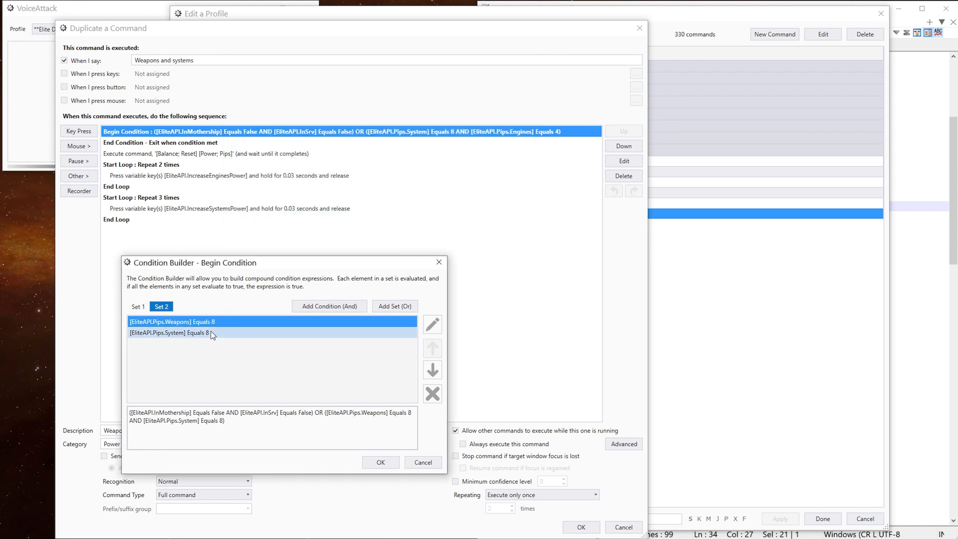
# Step: Set the EliteAPI.Pips.System condition to equal 4 and apply the Begin Condition
pyautogui.doubleClick(211, 333)
pyautogui.click(293, 159)
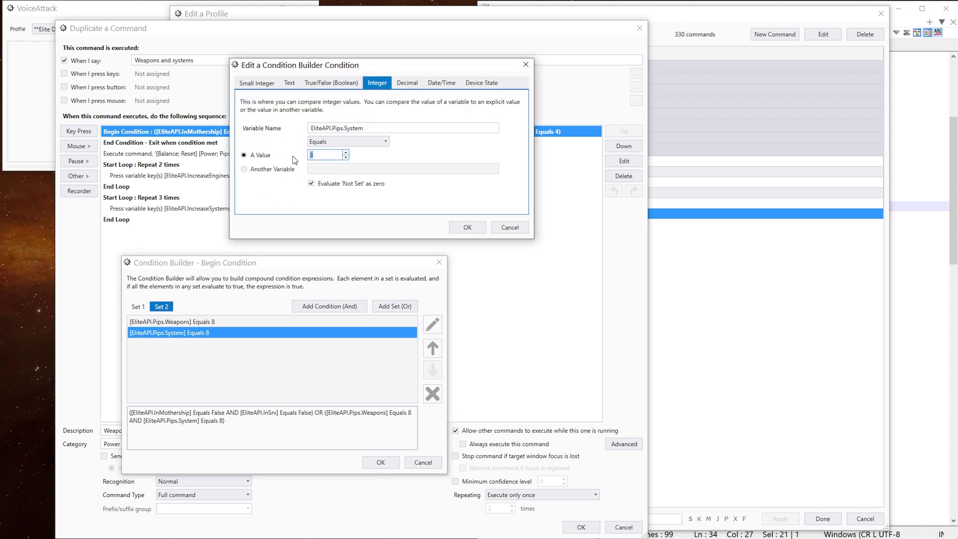
pyautogui.click(470, 229)
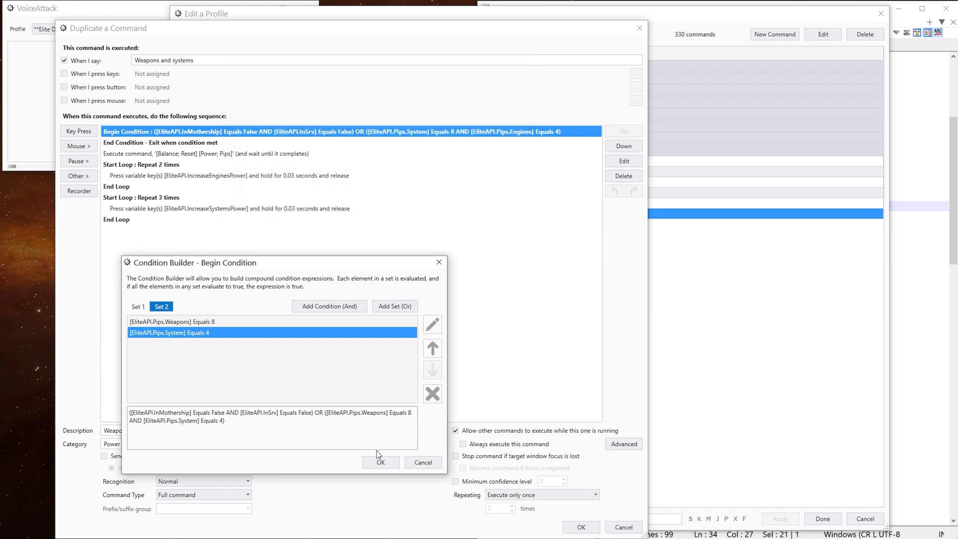
pyautogui.click(379, 462)
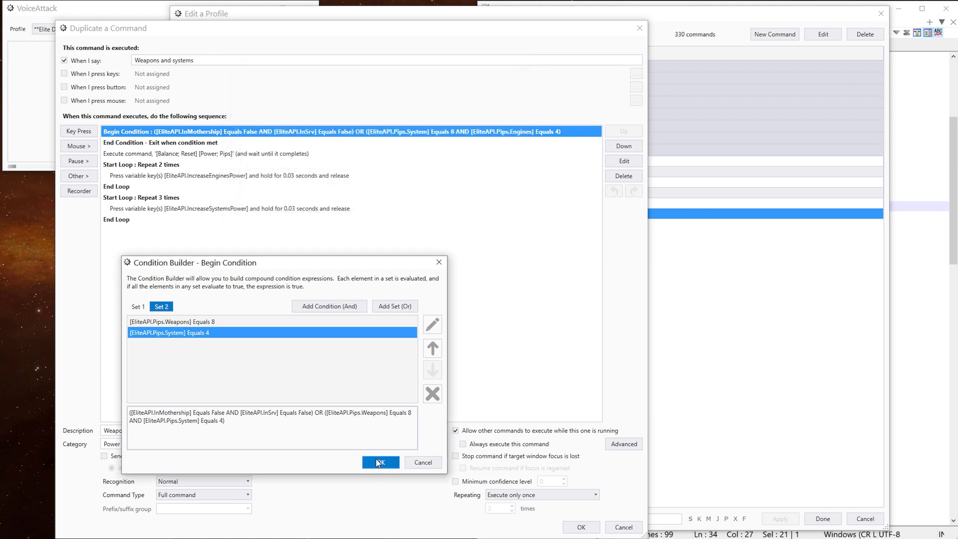
# Step: Move the entire IncreaseSystemsPower loop block above the IncreaseEnginesPower loop block
pyautogui.click(161, 168)
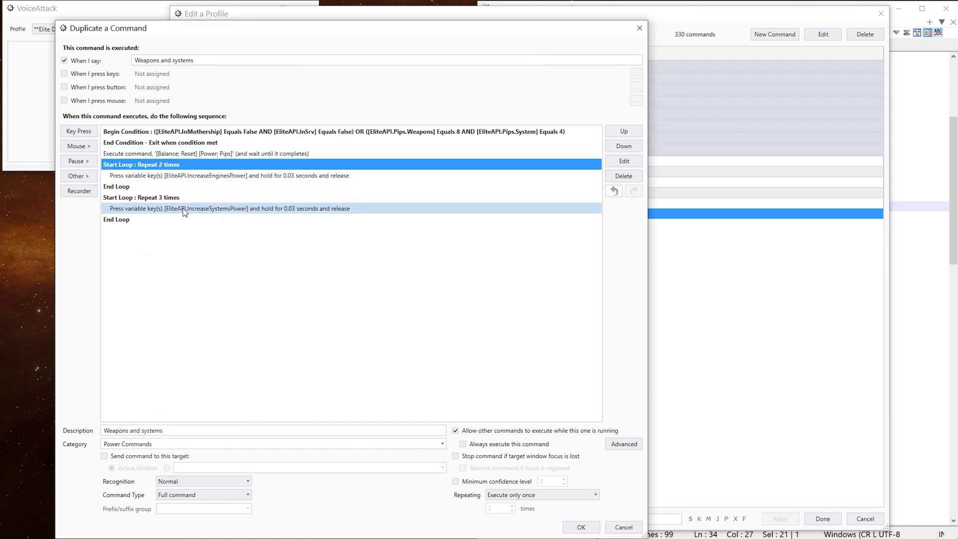
pyautogui.click(142, 197)
pyautogui.keyDown('shift'); pyautogui.click(128, 220); pyautogui.keyUp('shift')
pyautogui.click(623, 131)
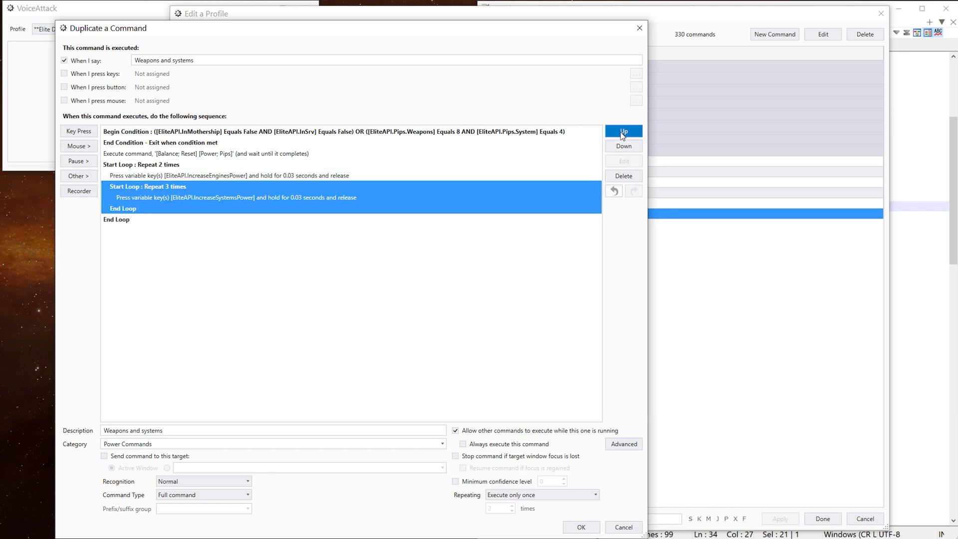
pyautogui.click(624, 132)
pyautogui.click(623, 132)
# Step: Set the IncreaseSystemsPower loop to repeat 2 times and the IncreaseEnginesPower loop below it to repeat 3 times
pyautogui.doubleClick(167, 164)
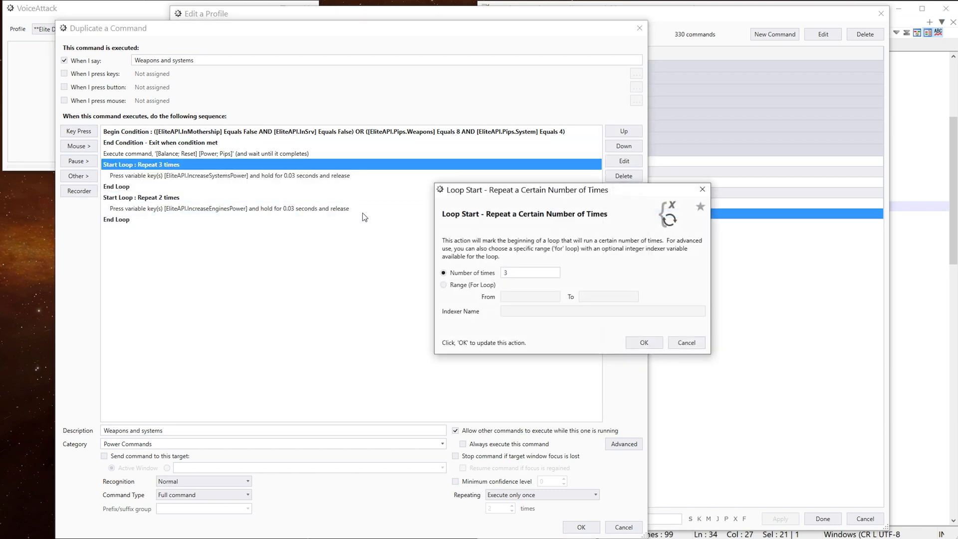
pyautogui.write('2')
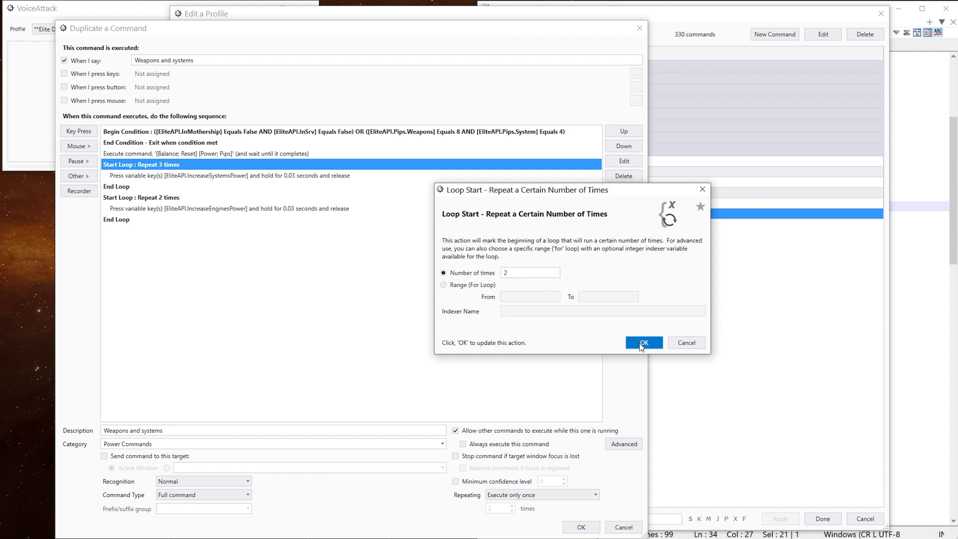
pyautogui.click(642, 341)
pyautogui.click(171, 199)
pyautogui.doubleClick(171, 200)
pyautogui.write('3')
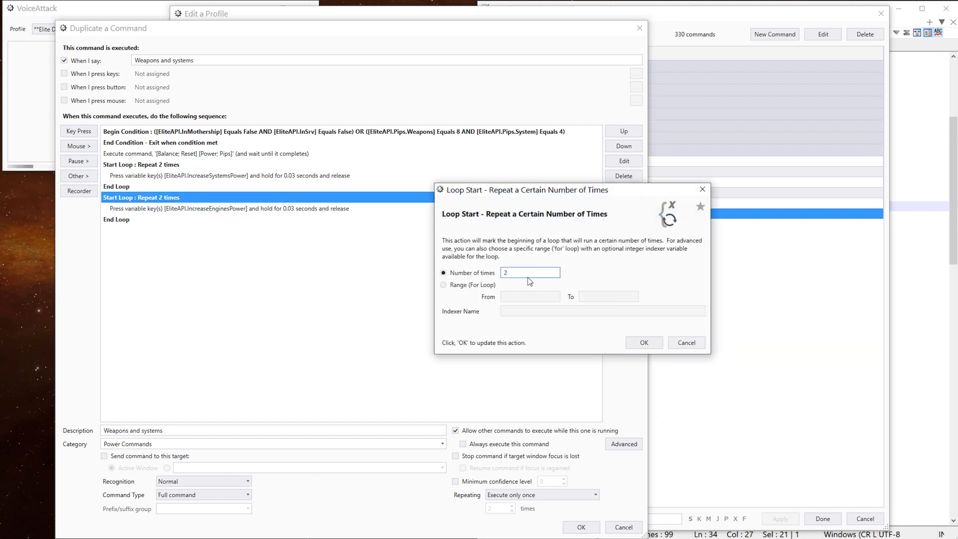
pyautogui.click(636, 341)
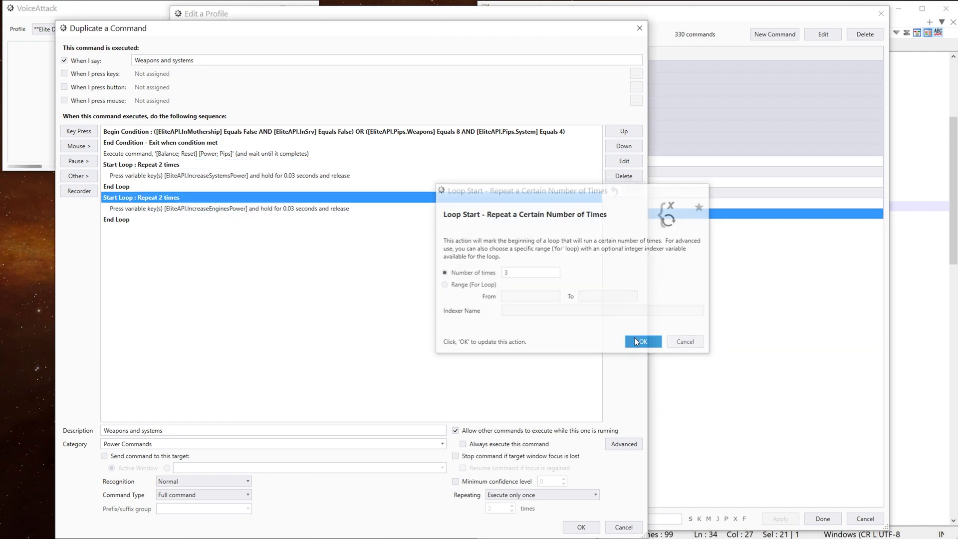
# Step: Change the second loop's variable keypress to EliteAPI.IncreaseWeaponsPower, copying the IncreaseWeaponsPower name from Bindings.txt in Notepad++
pyautogui.doubleClick(257, 209)
pyautogui.click(915, 278)
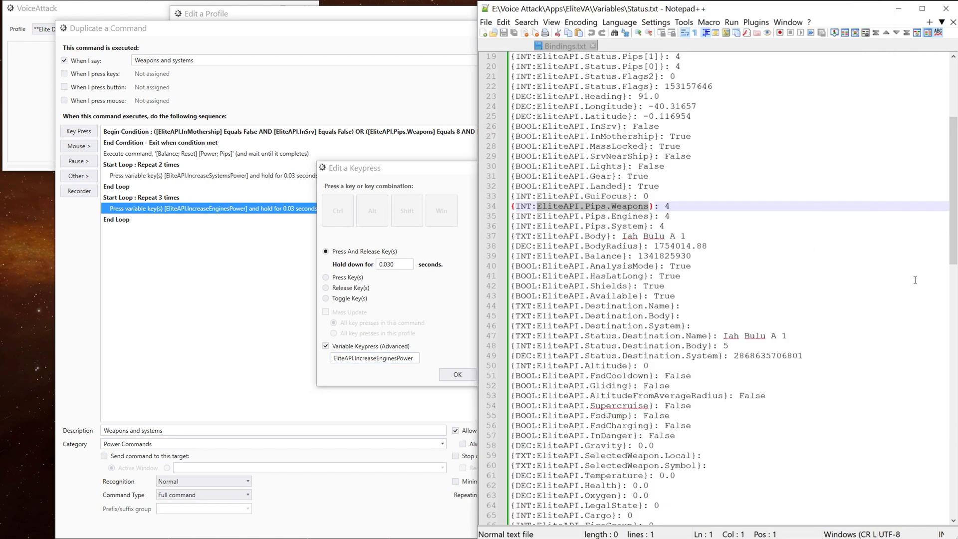
pyautogui.click(564, 49)
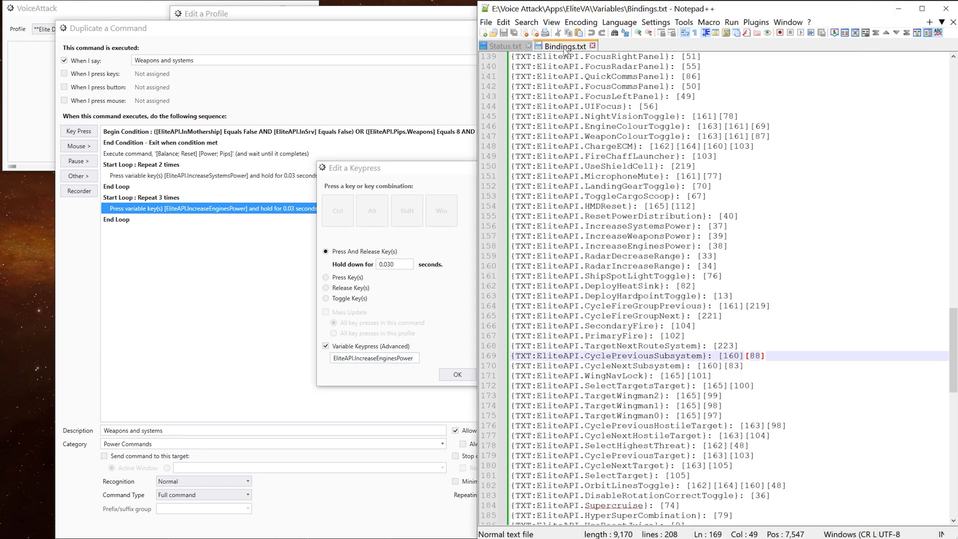
pyautogui.doubleClick(629, 238)
pyautogui.hotkey('ctrl', 'c')
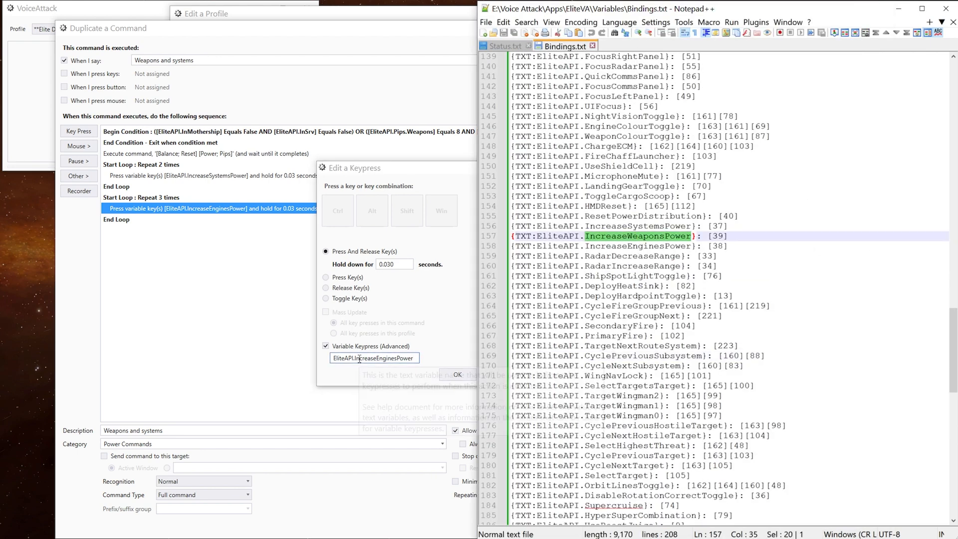
pyautogui.moveTo(355, 358); pyautogui.dragTo(418, 358)
pyautogui.hotkey('ctrl', 'v')
pyautogui.click(457, 375)
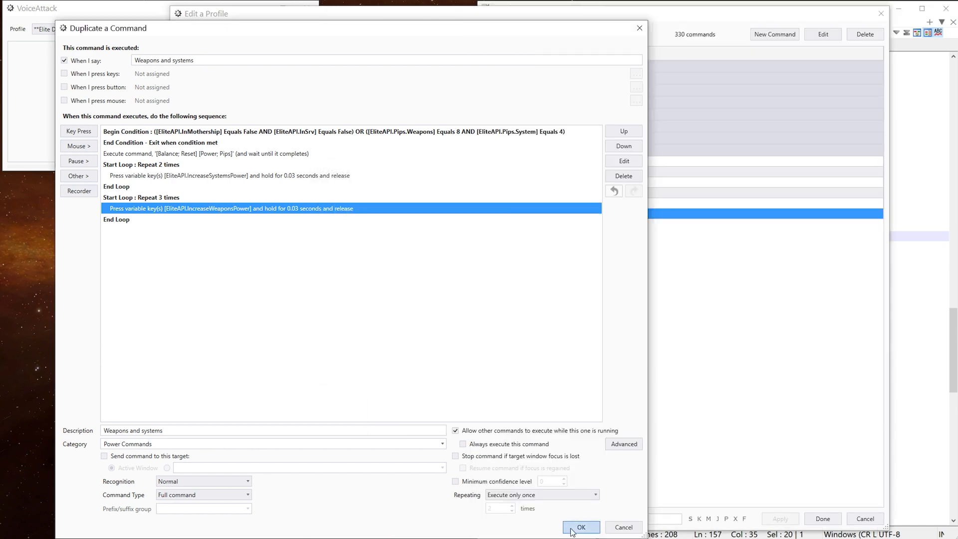
# Step: Save the Weapons and systems command and finish editing the profile
pyautogui.click(573, 528)
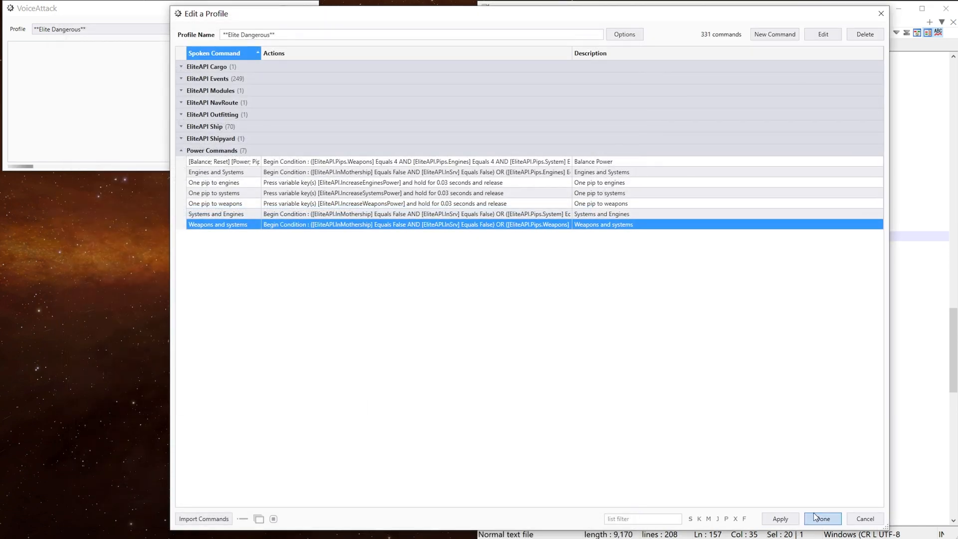
pyautogui.click(823, 519)
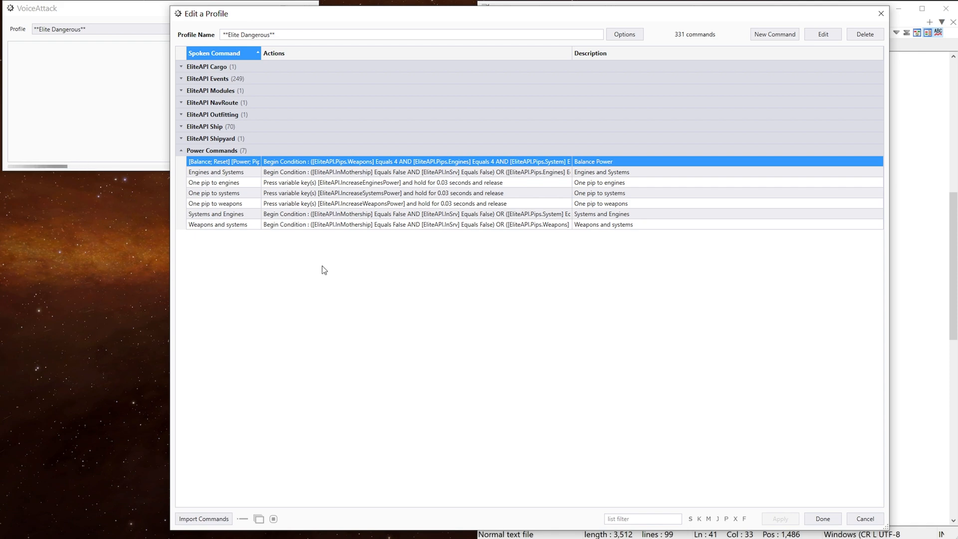
# Step: Duplicate the [EliteAPI.InSrv] Equals False condition in Set 1 of the Weapons and systems command's begin condition
pyautogui.click(285, 224)
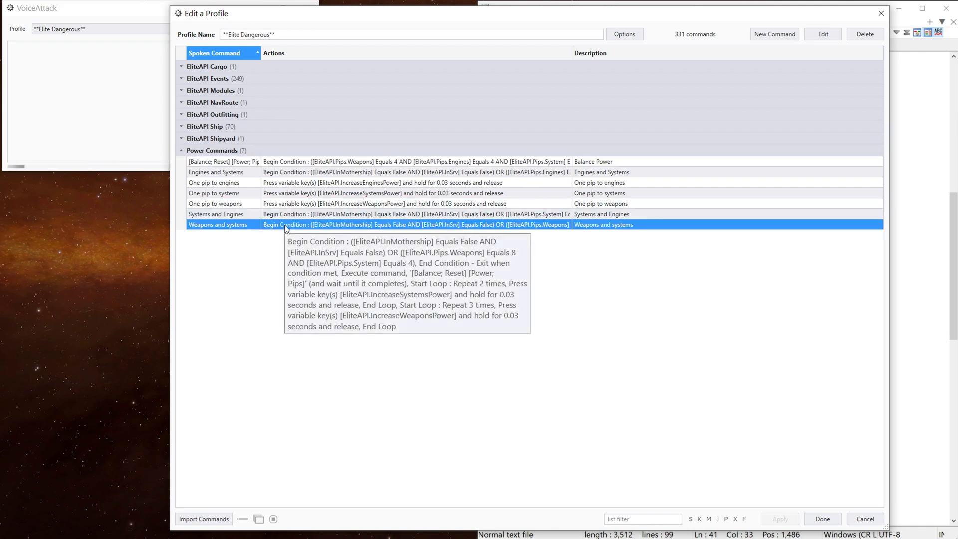
pyautogui.doubleClick(285, 224)
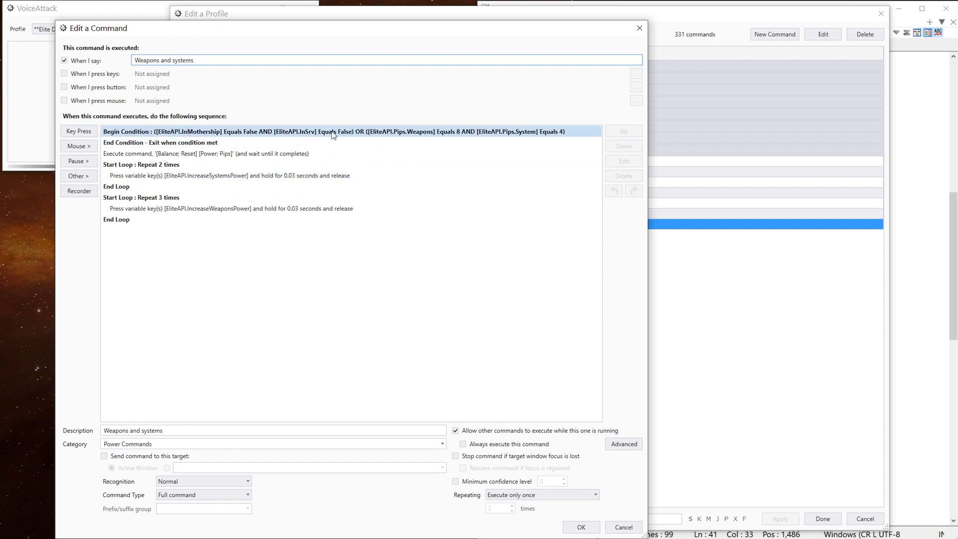
pyautogui.doubleClick(369, 133)
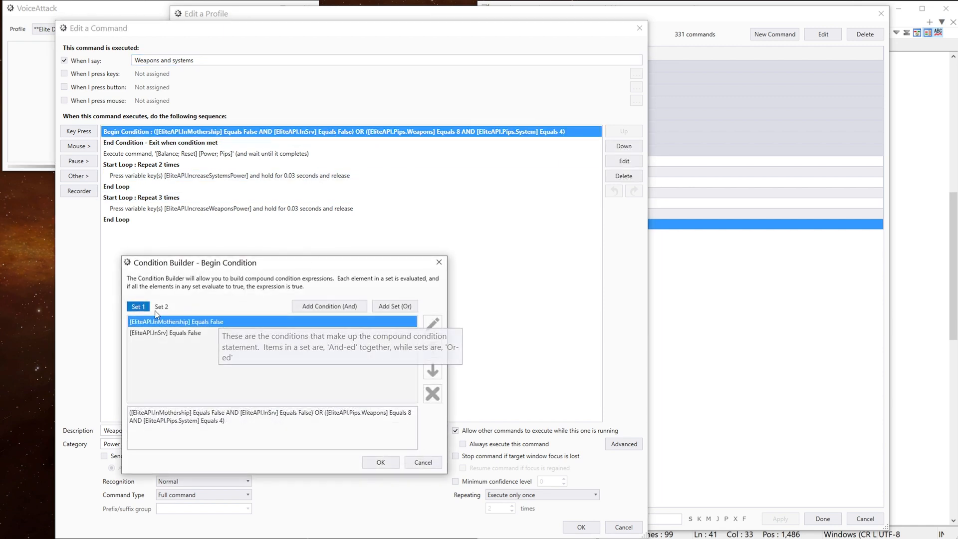
pyautogui.click(227, 333)
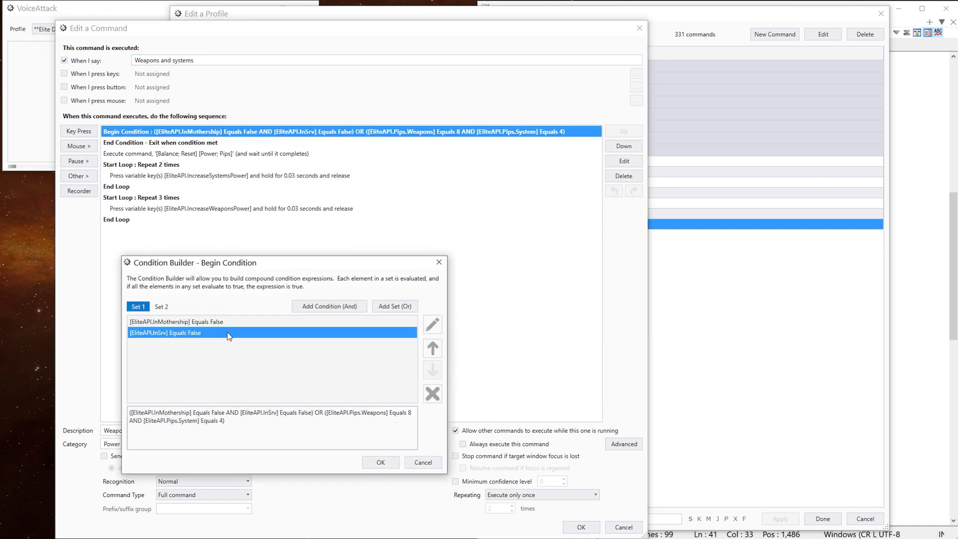
pyautogui.hotkey('ctrl', 'c')
pyautogui.hotkey('ctrl', 'v')
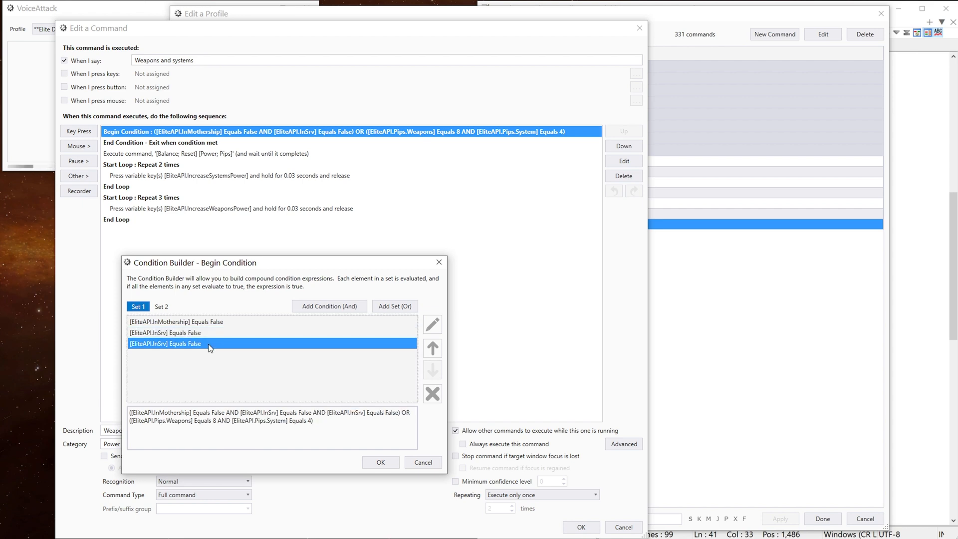
# Step: Change the duplicated condition's variable to EliteAPI.InFighter and save the Weapons and systems command
pyautogui.doubleClick(159, 345)
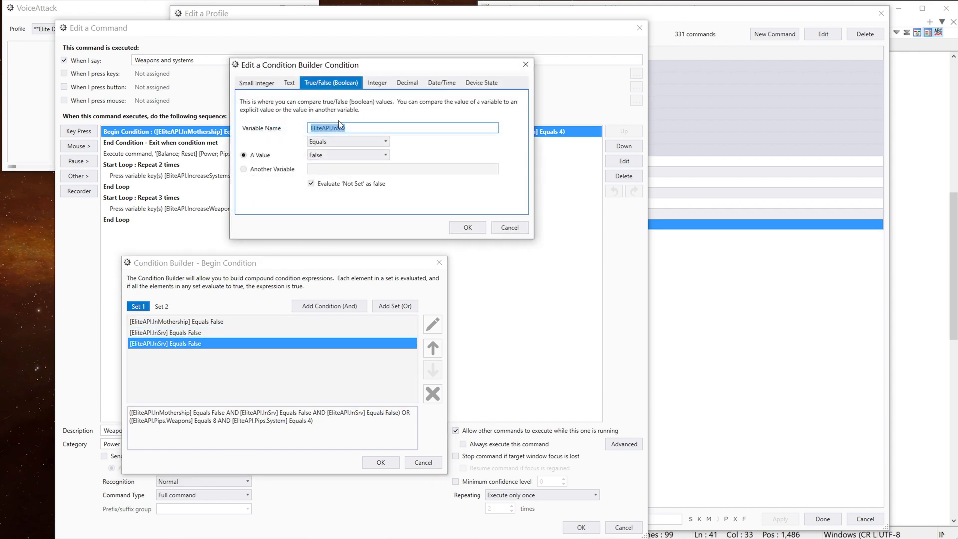
pyautogui.click(345, 129)
pyautogui.moveTo(341, 128); pyautogui.dragTo(336, 128)
pyautogui.write('Fighter')
pyautogui.hotkey('ctrl', 'a')
pyautogui.click(464, 229)
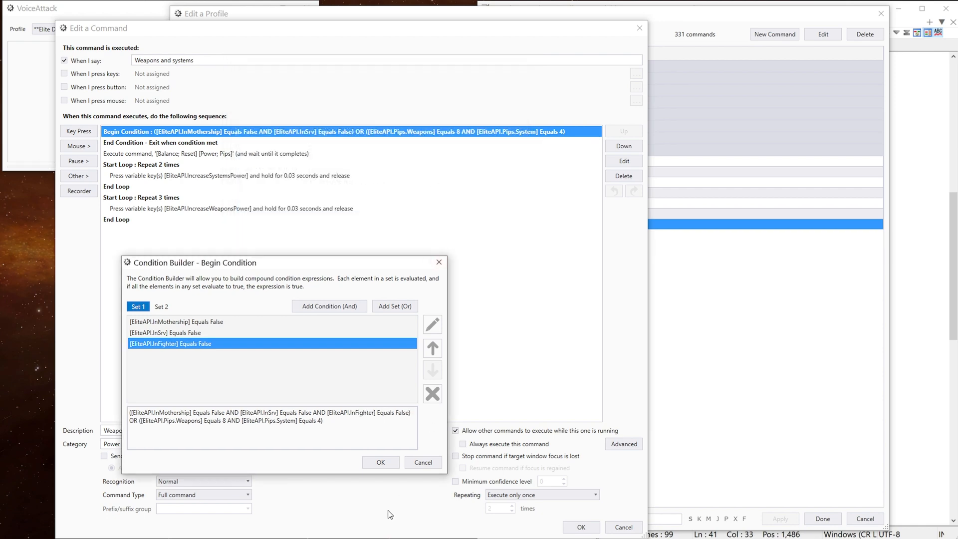
pyautogui.click(380, 462)
pyautogui.click(580, 527)
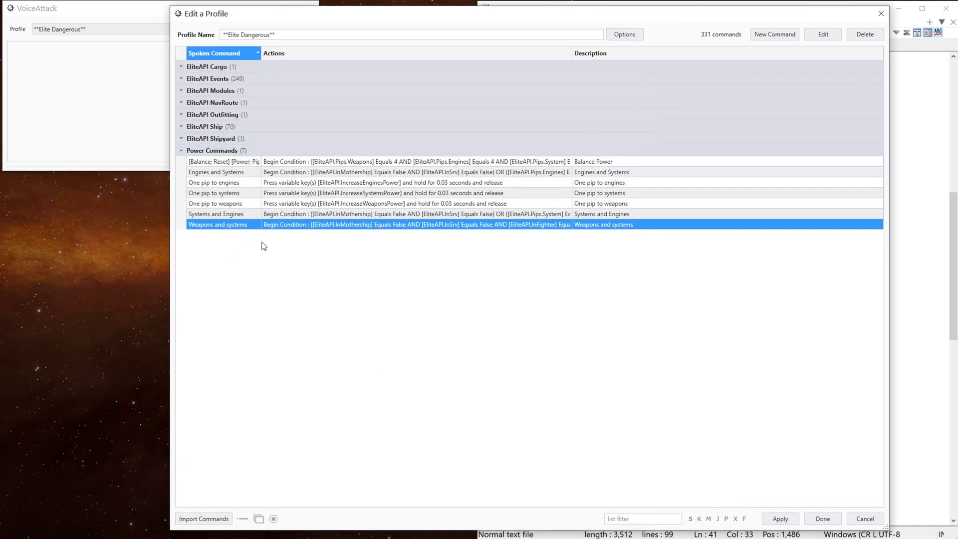
# Step: Duplicate the [EliteAPI.InSrv] Equals False condition in Set 1 of the Systems and Engines command's begin condition
pyautogui.click(310, 215)
pyautogui.doubleClick(310, 215)
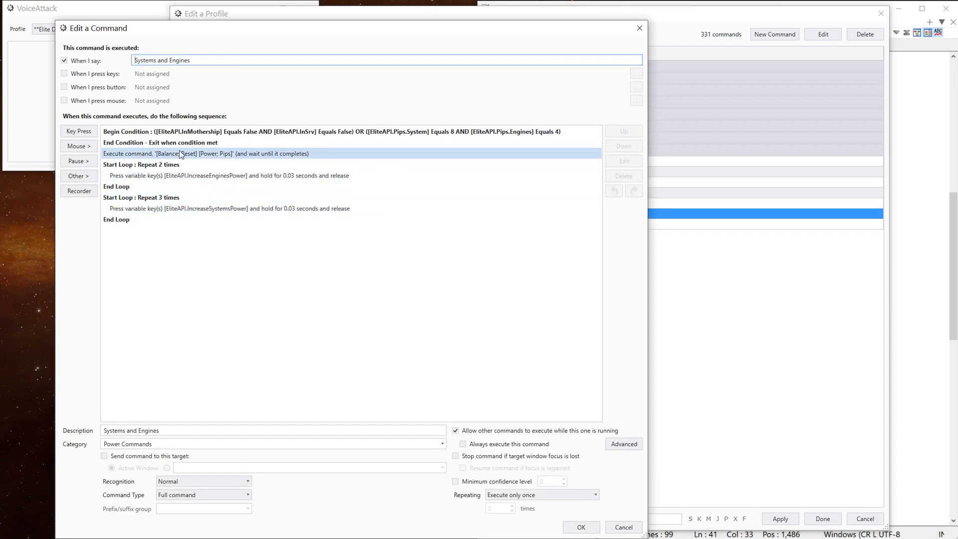
pyautogui.click(196, 134)
pyautogui.doubleClick(197, 133)
pyautogui.click(167, 332)
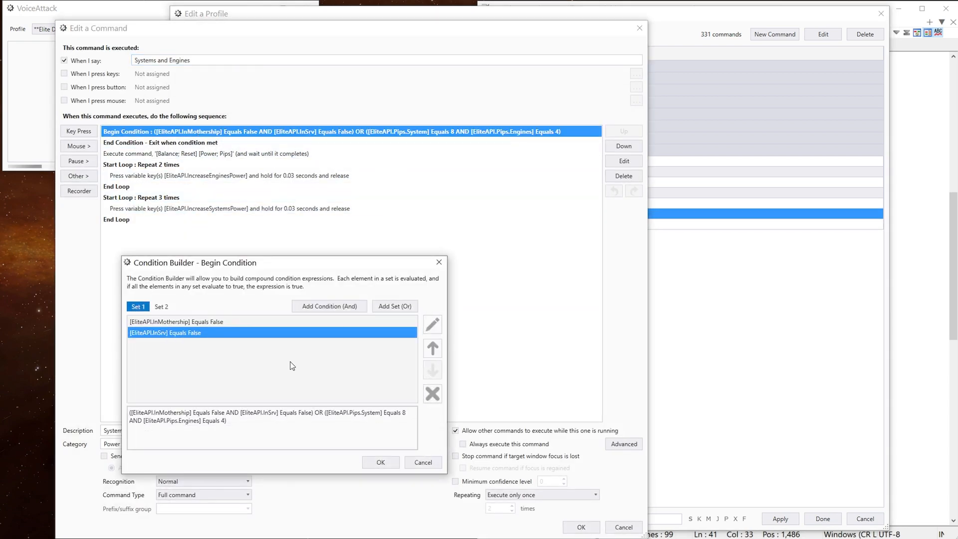
pyautogui.rightClick(201, 355)
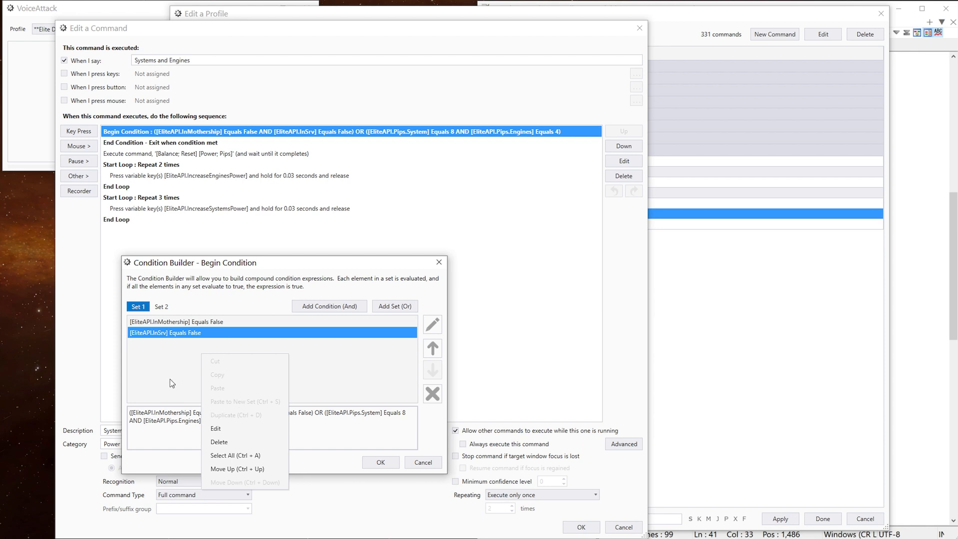
pyautogui.click(162, 328)
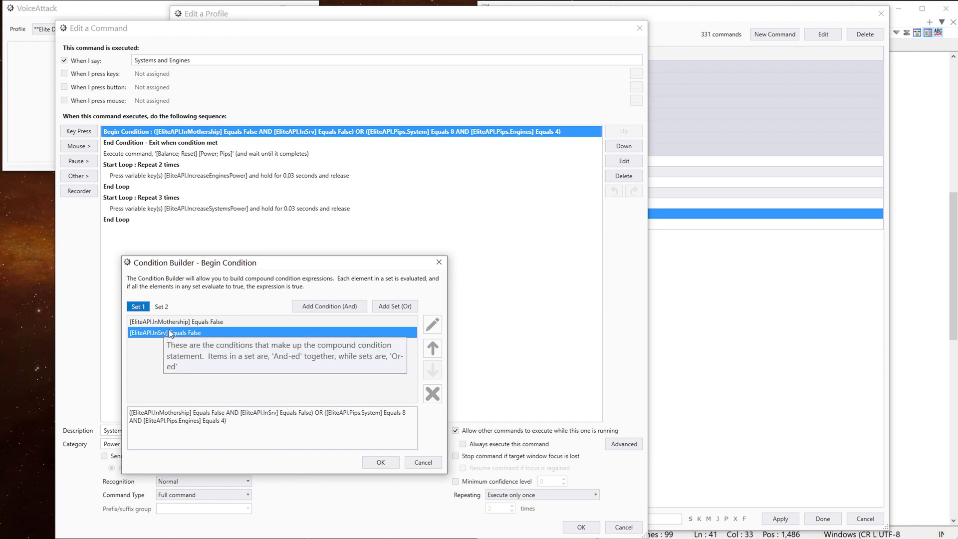
pyautogui.hotkey('ctrl', 'v')
# Step: Change the duplicate's variable to EliteAPI.InFighter, copying the finished condition for reuse before saving the Systems and Engines command
pyautogui.doubleClick(151, 344)
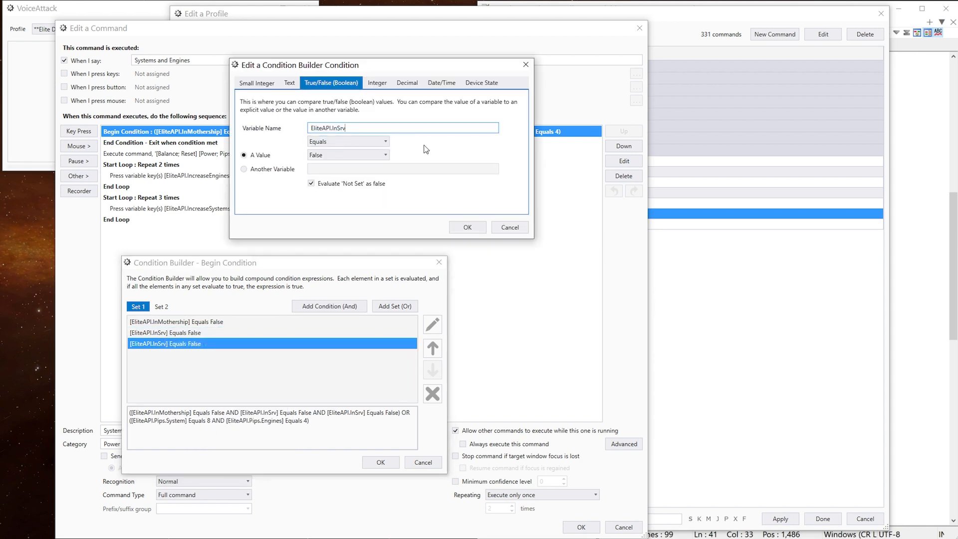
pyautogui.click(469, 228)
pyautogui.rightClick(172, 341)
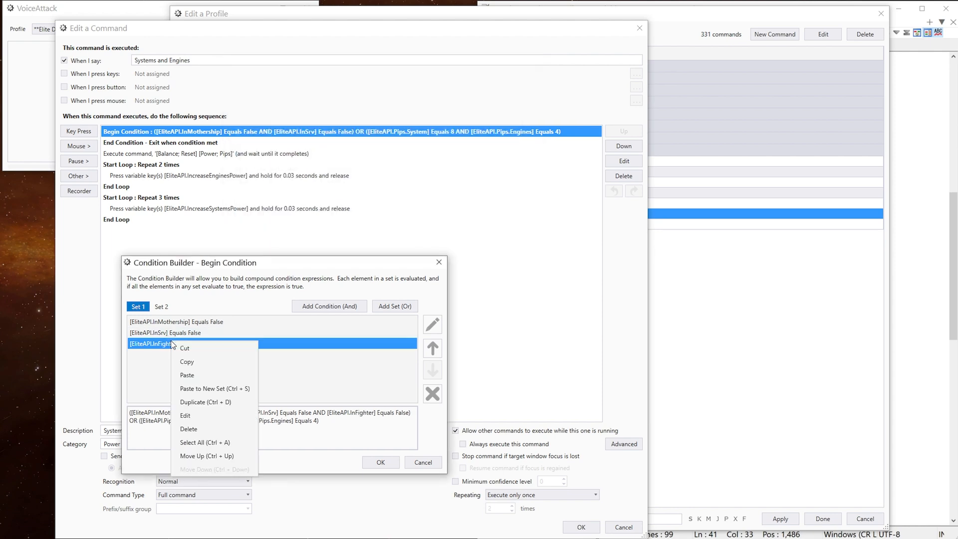
pyautogui.click(188, 364)
pyautogui.click(382, 461)
pyautogui.click(581, 526)
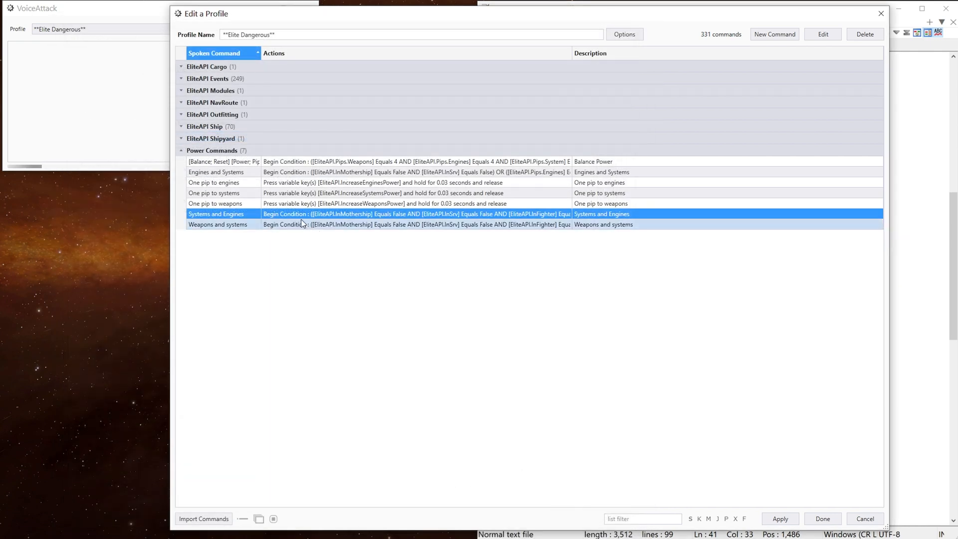
# Step: Paste the copied [EliteAPI.InFighter] Equals False condition into Set 1 of the Engines and Systems command's begin condition and save the command
pyautogui.click(300, 172)
pyautogui.doubleClick(300, 172)
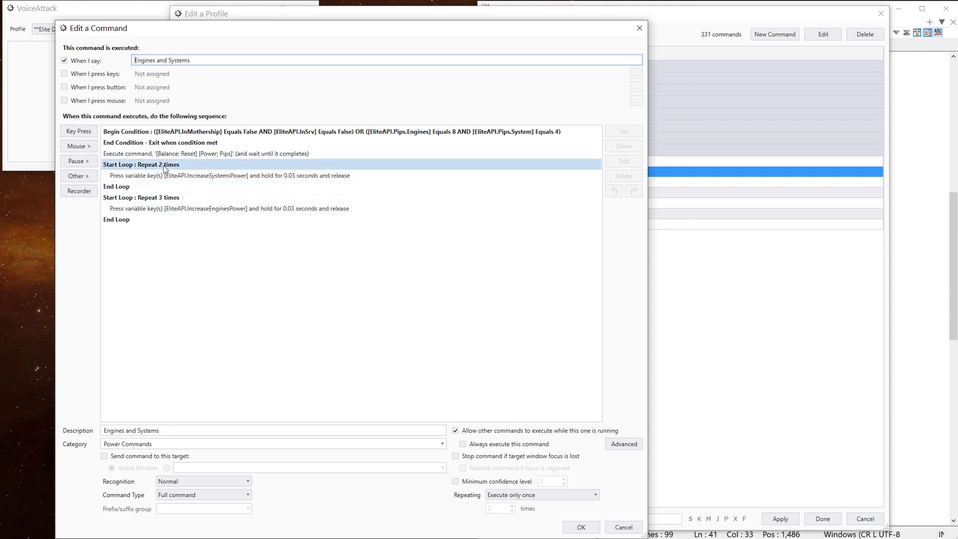
pyautogui.doubleClick(176, 132)
pyautogui.click(176, 333)
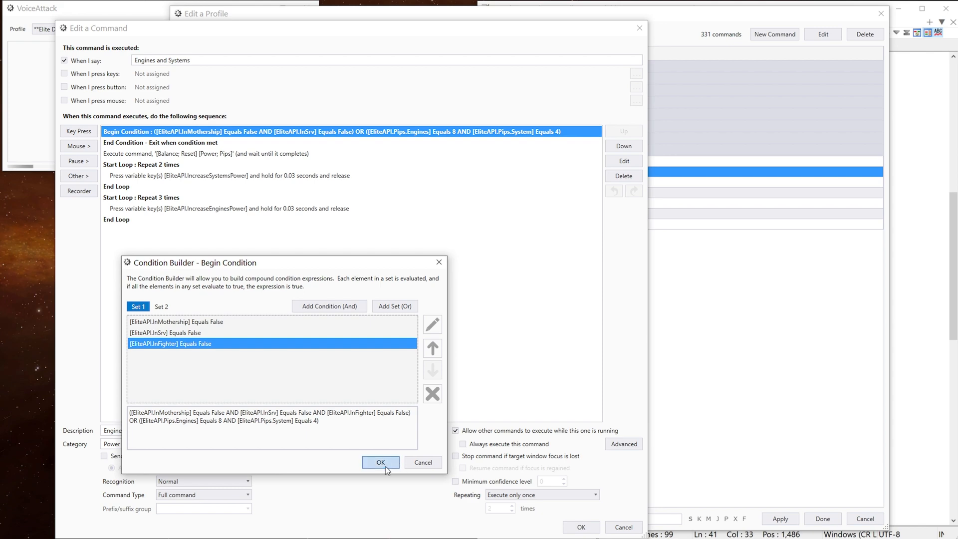
pyautogui.click(376, 462)
pyautogui.click(579, 526)
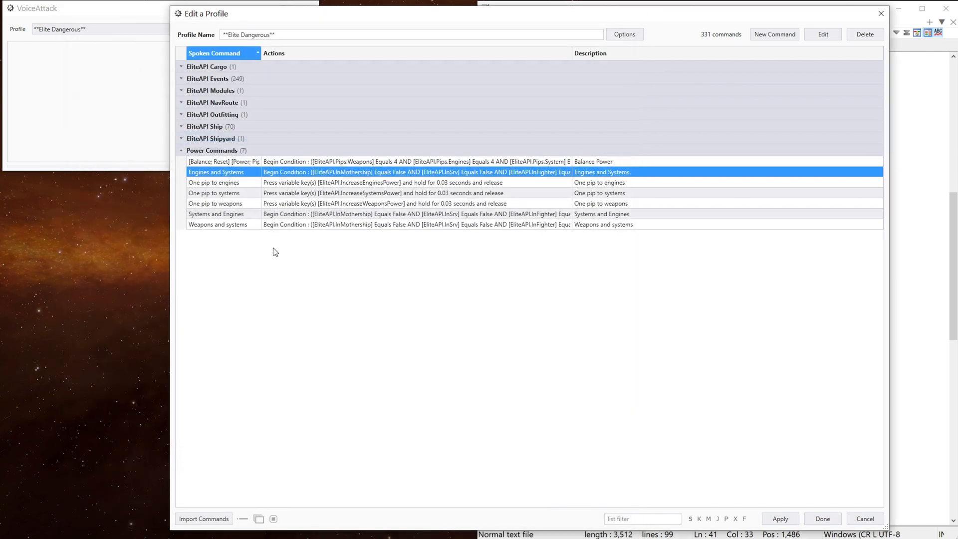
# Step: Copy the InMothership, InSrv and InFighter conditions from Set 1 of the Weapons and systems command's begin condition
pyautogui.doubleClick(287, 163)
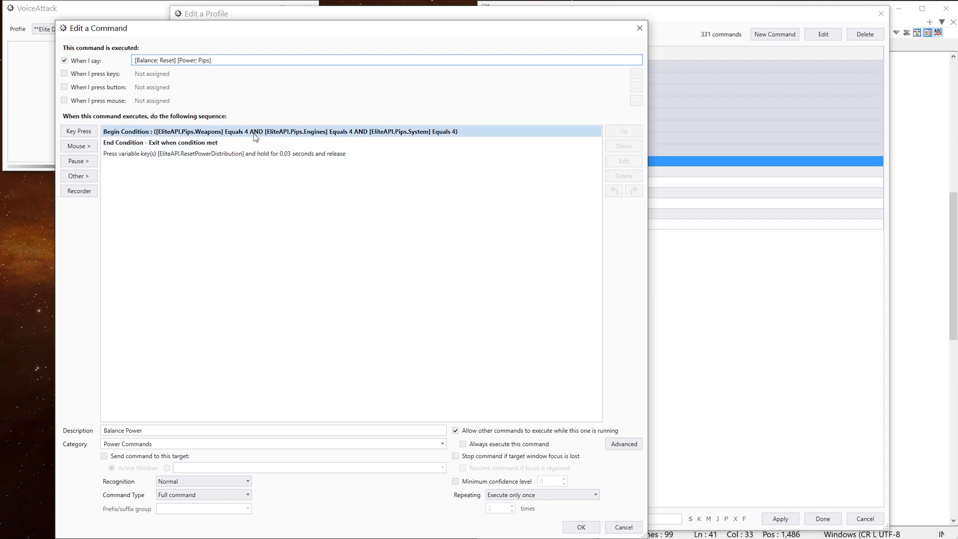
pyautogui.click(623, 527)
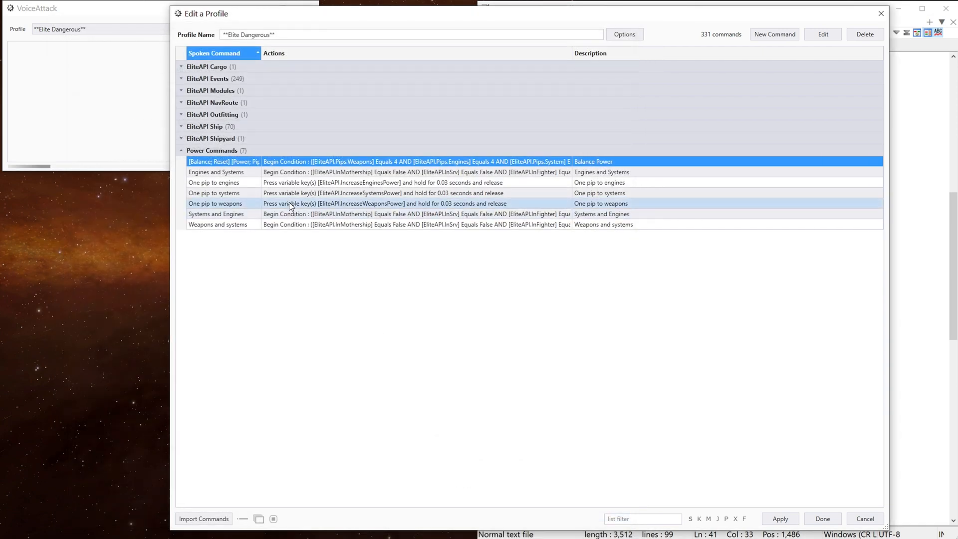
pyautogui.doubleClick(277, 224)
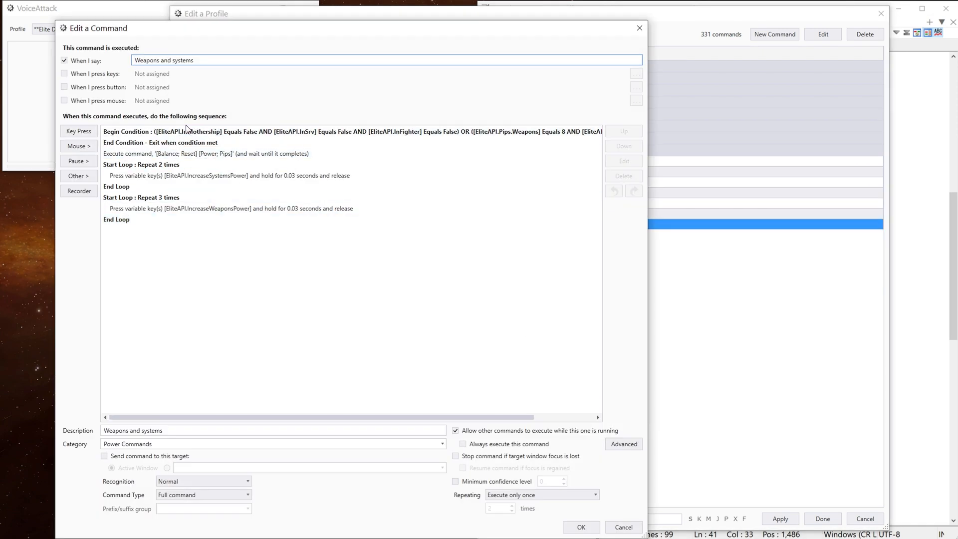
pyautogui.doubleClick(214, 131)
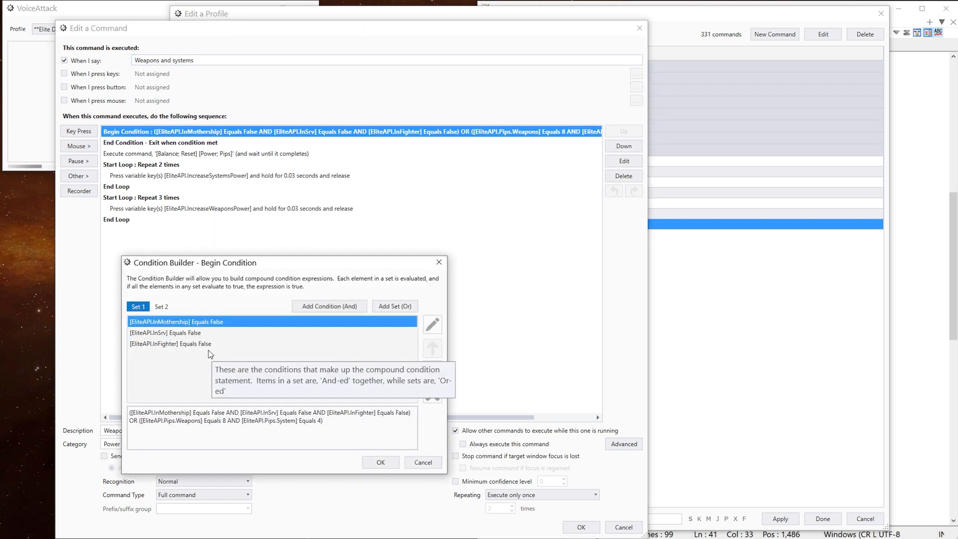
pyautogui.hotkey('ctrl', 'a')
pyautogui.rightClick(202, 342)
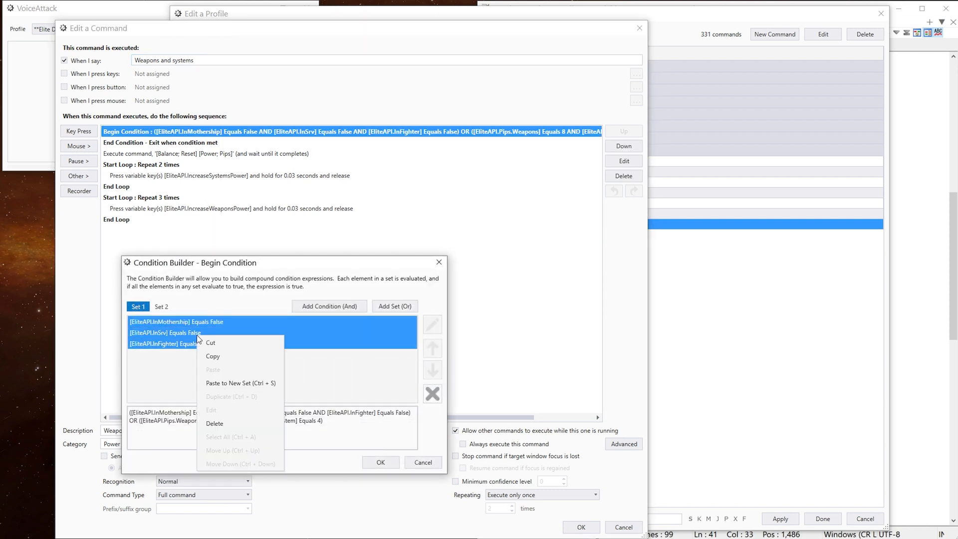
pyautogui.click(220, 355)
pyautogui.click(377, 462)
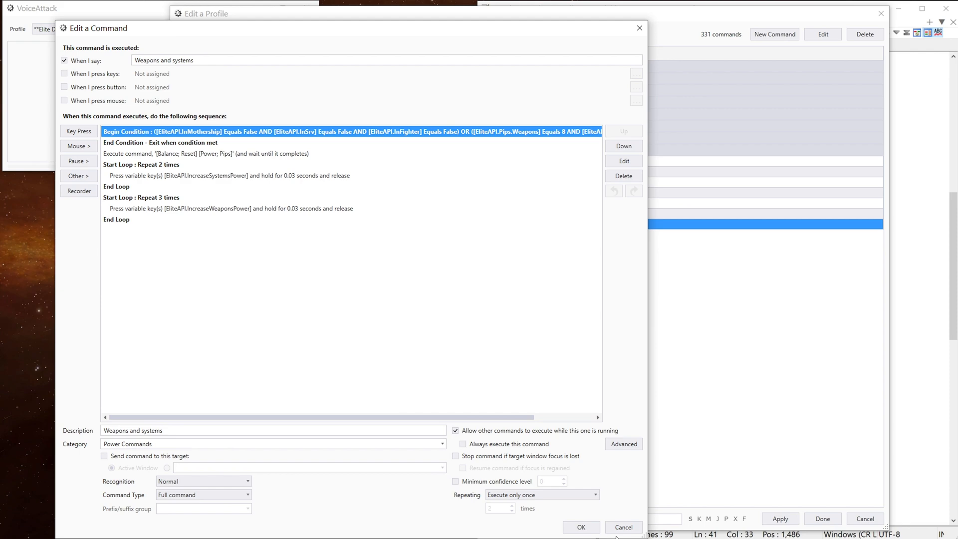
pyautogui.click(581, 527)
# Step: Add a second OR set to the Balance Power command's begin condition with a placeholder true/false condition, dadas Equals False
pyautogui.doubleClick(338, 163)
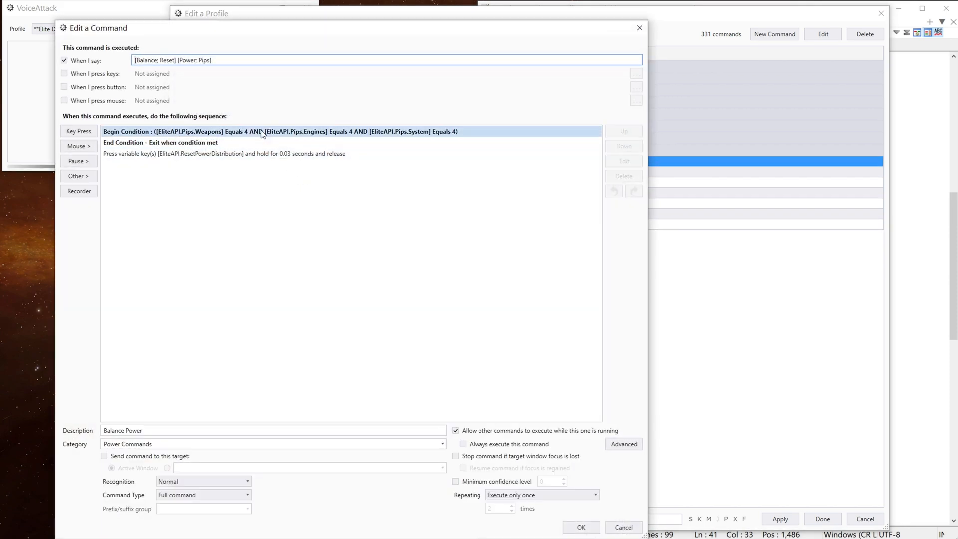
pyautogui.rightClick(262, 134)
pyautogui.click(278, 137)
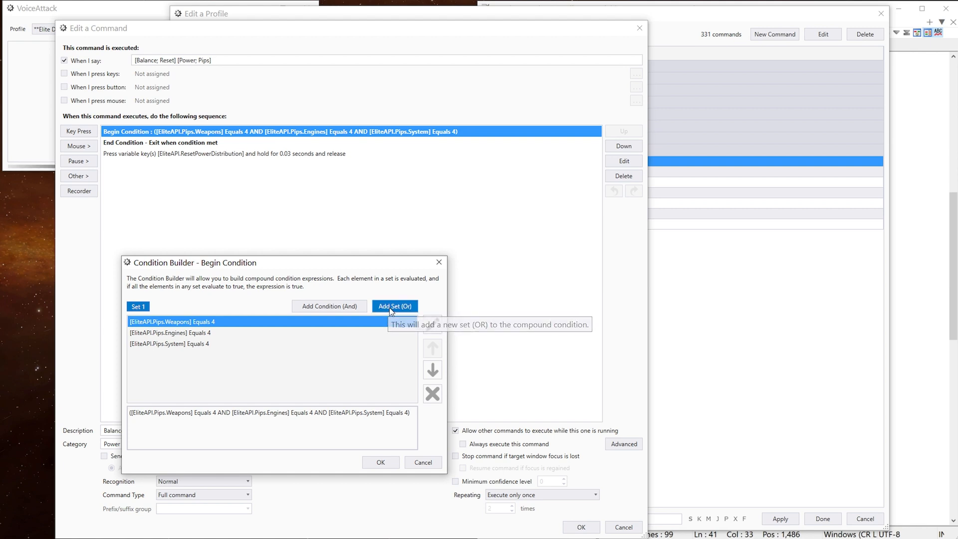
pyautogui.click(390, 308)
pyautogui.write('dadas')
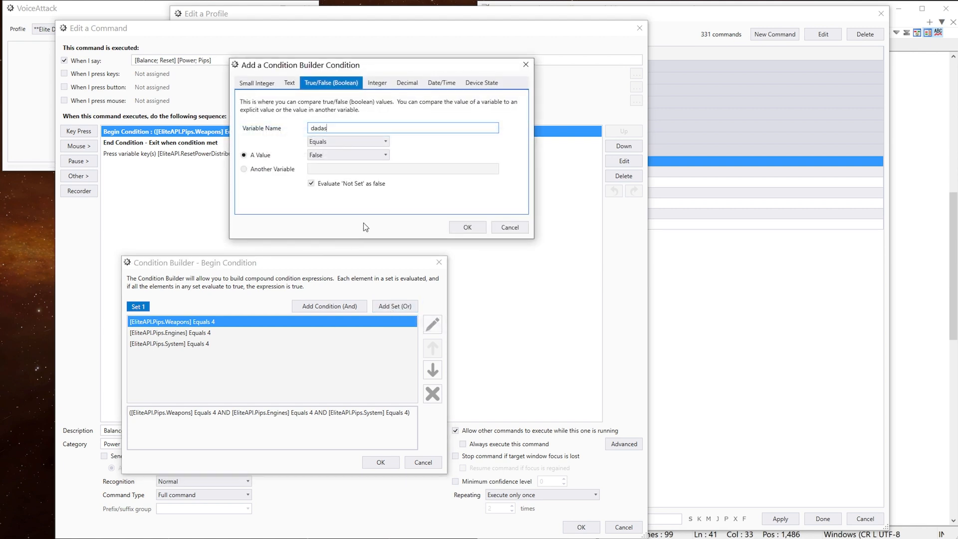
pyautogui.click(468, 228)
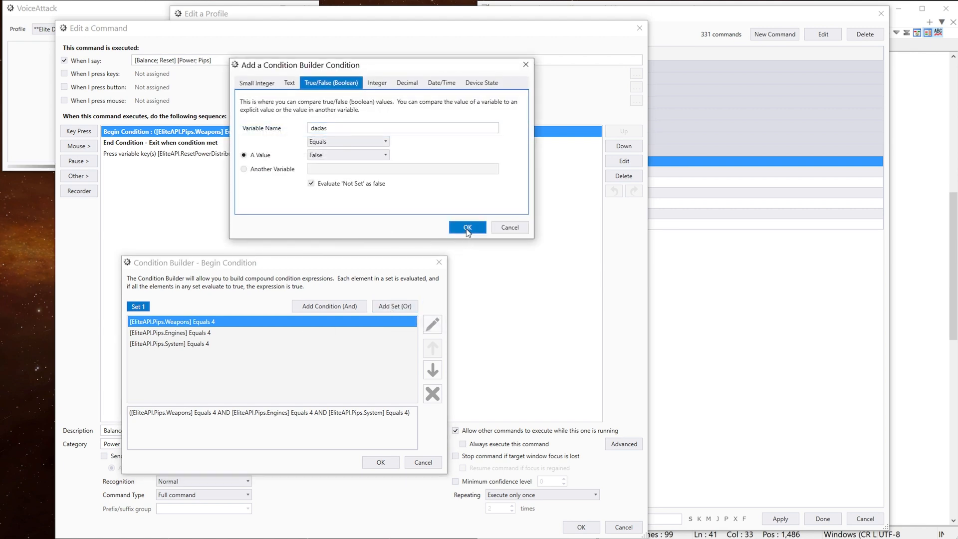
pyautogui.click(466, 230)
# Step: Replace the dadas placeholder in Set 2 with the three copied EliteAPI conditions and save the Balance Power command
pyautogui.click(244, 395)
pyautogui.hotkey('ctrl', 'v')
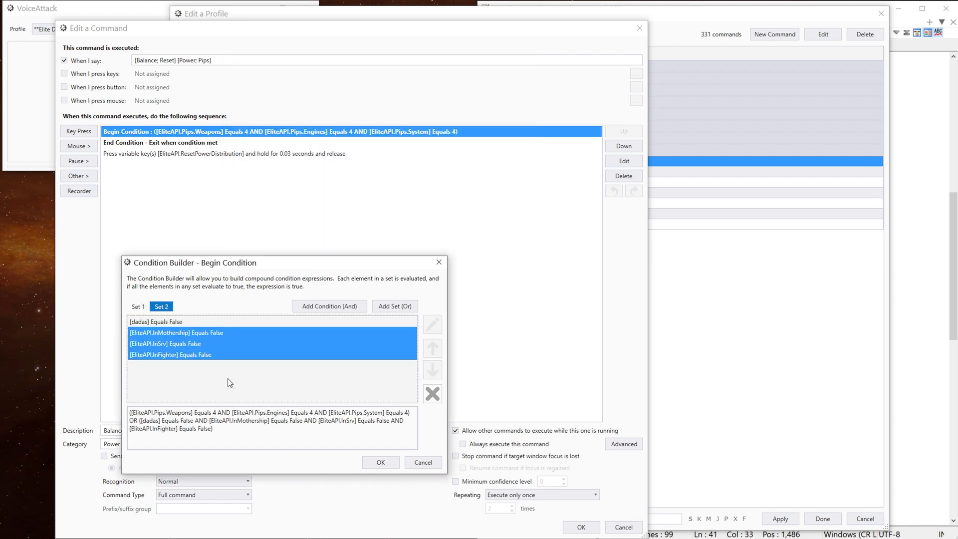
pyautogui.click(176, 322)
pyautogui.press('Delete')
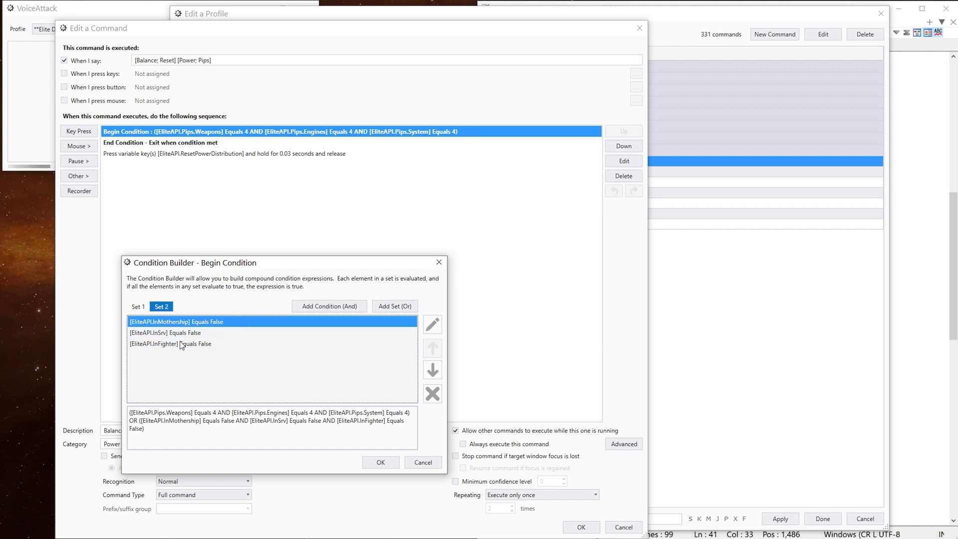
pyautogui.click(397, 465)
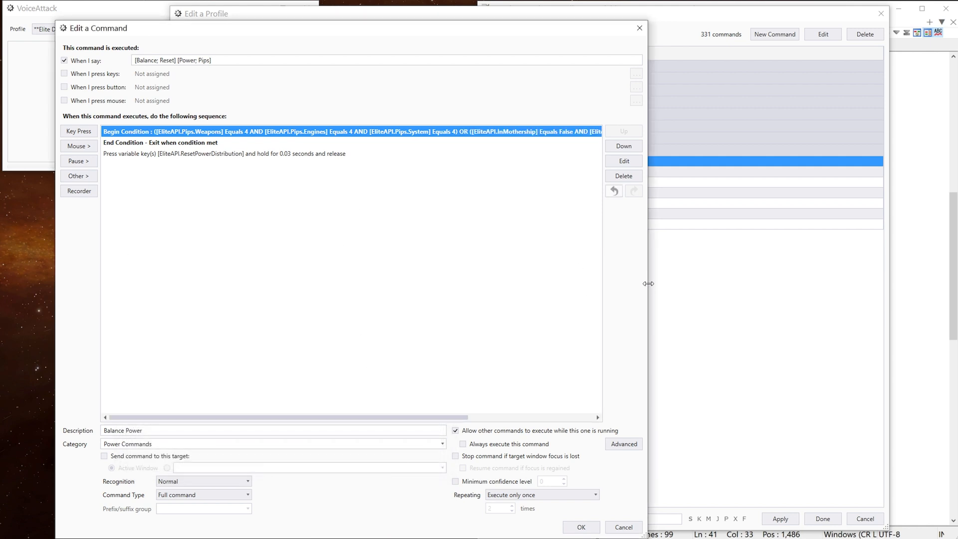
pyautogui.moveTo(651, 281); pyautogui.dragTo(875, 282)
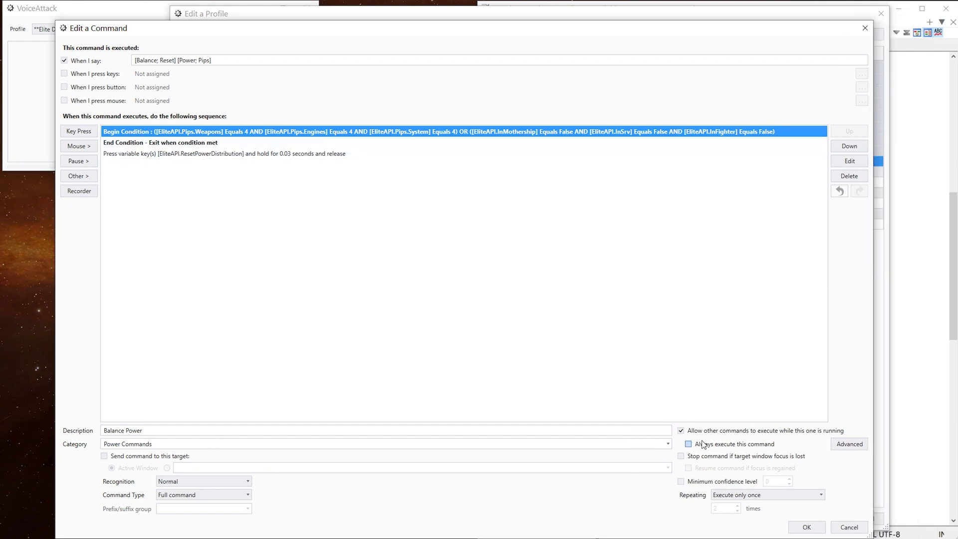
pyautogui.click(807, 527)
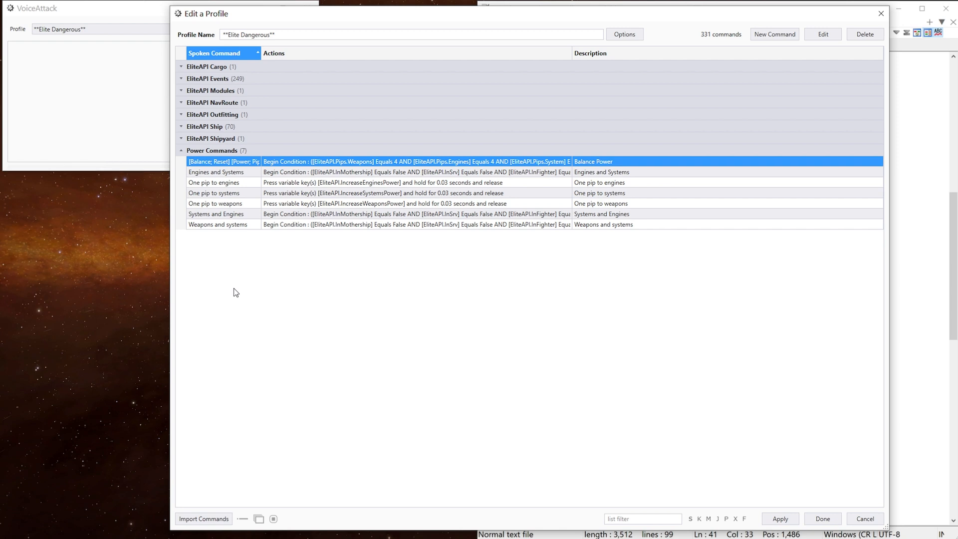
# Step: Select the One pip to engines, One pip to systems and One pip to weapons commands together
pyautogui.moveTo(234, 182); pyautogui.dragTo(245, 199)
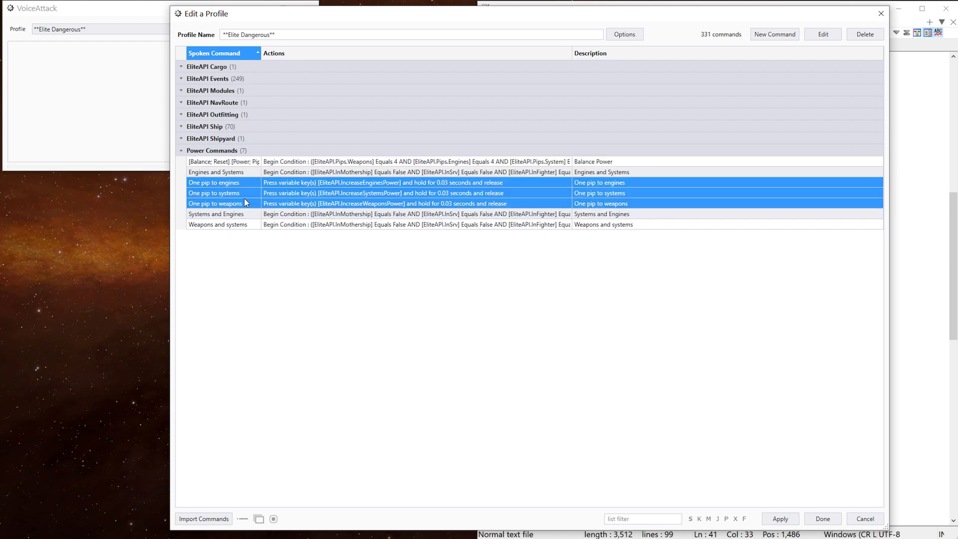